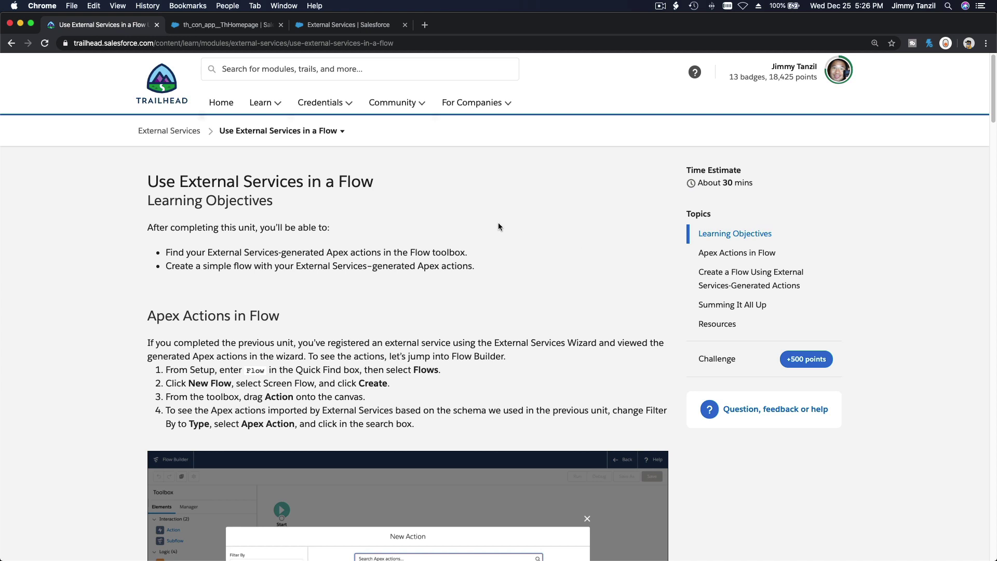
Step: Scroll the Trailhead unit down to the Apex Actions in Flow steps and New Action screenshot
scroll(446, 250, down, 3)
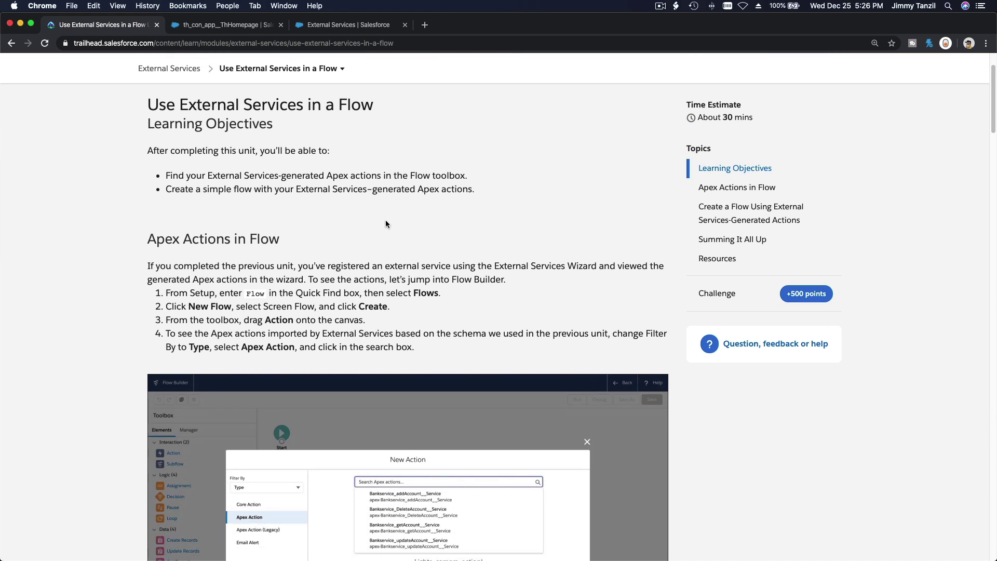
scroll(372, 247, down, 3)
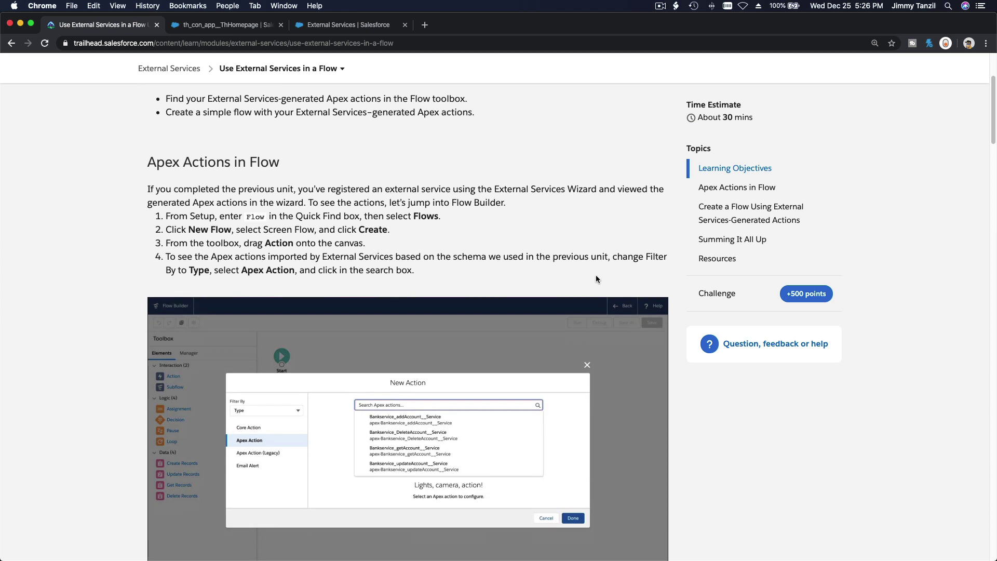
scroll(505, 250, down, 2)
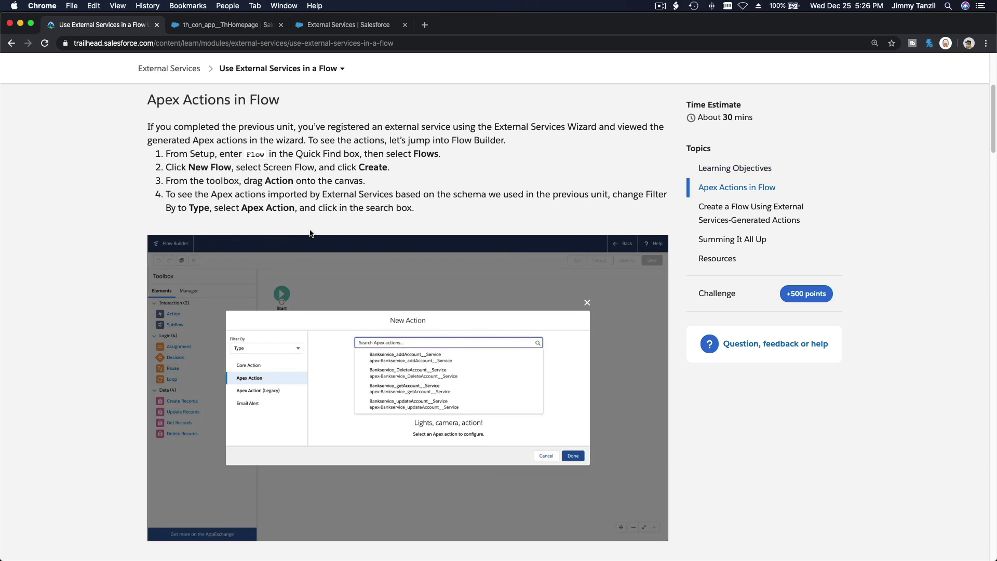
Step: Create a new blank Screen Flow from Setup's Flows list, found via Quick Find 'Flow'
click(338, 30)
double_click(87, 118)
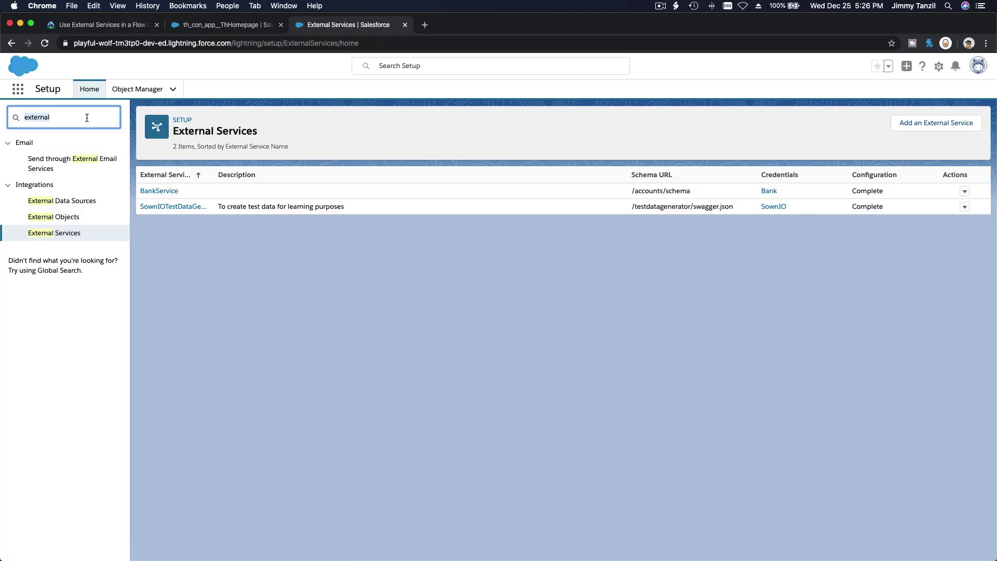
text(Flow)
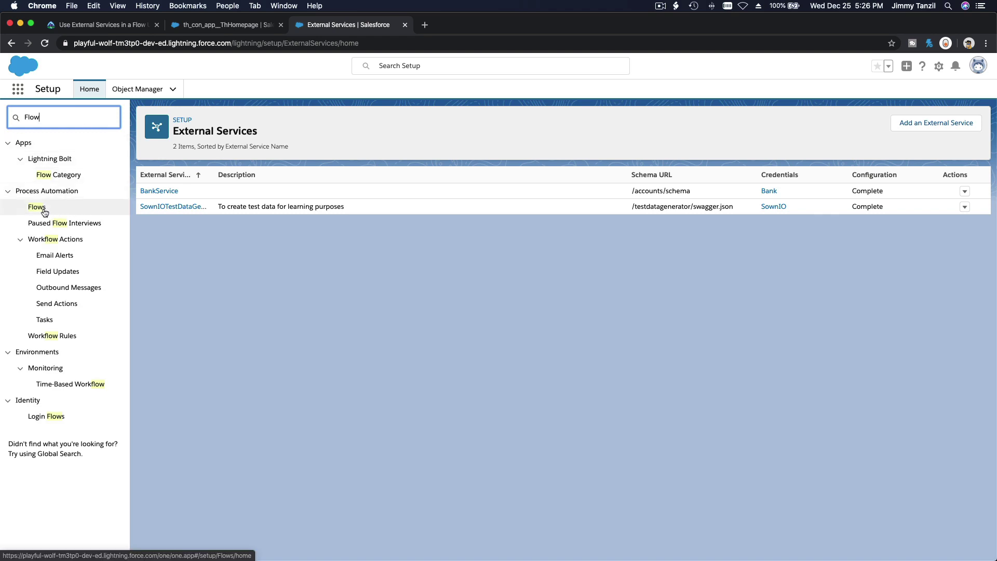
click(37, 206)
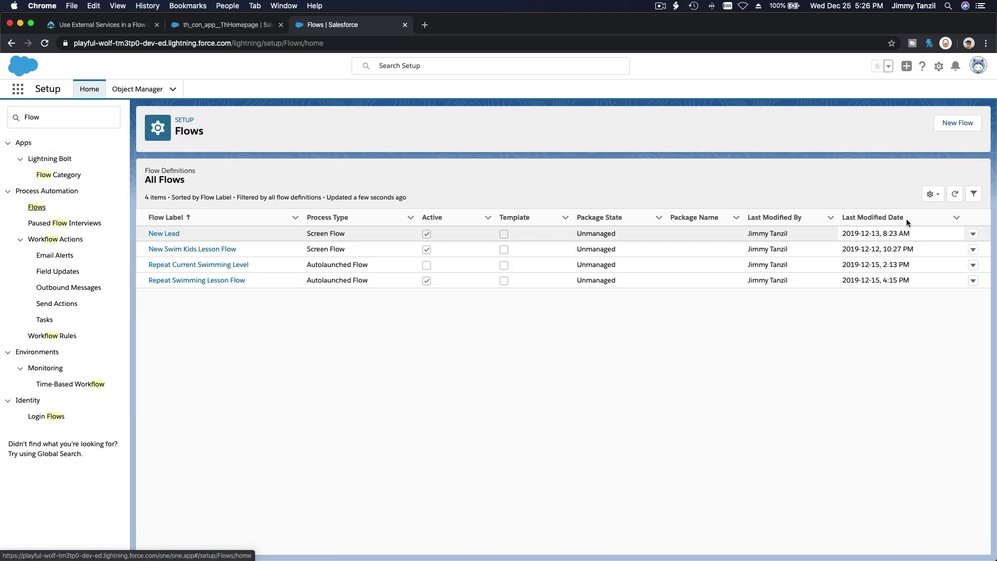
click(956, 128)
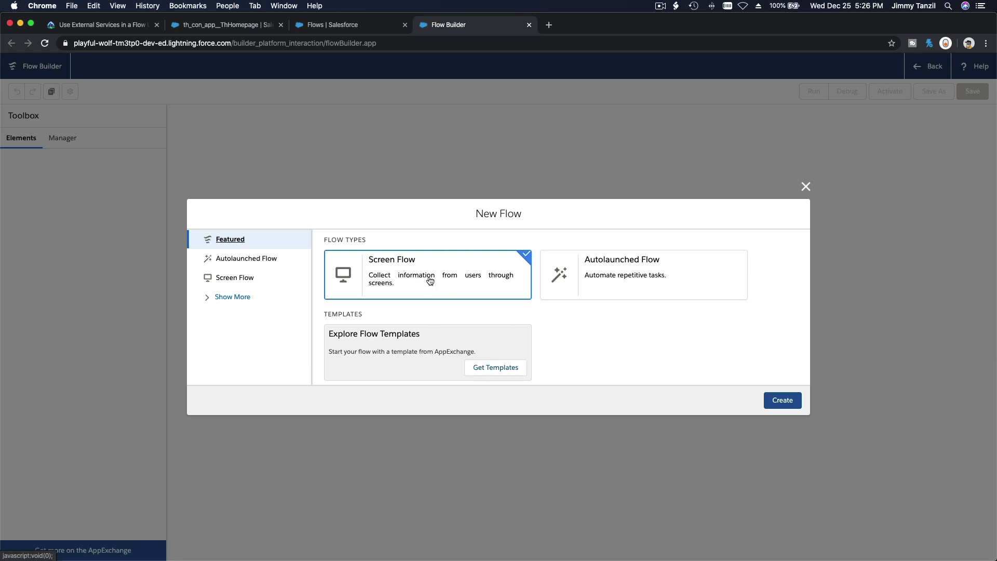
click(787, 403)
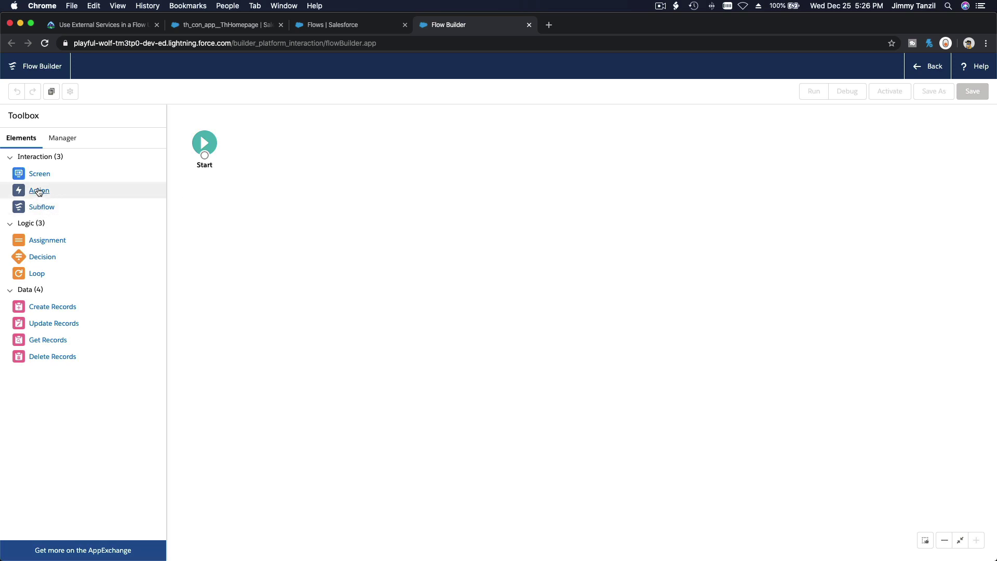
Step: Add an Action element filtered by type to Apex Action, leaving no action chosen, then revisit Trailhead
drag(41, 192, 269, 144)
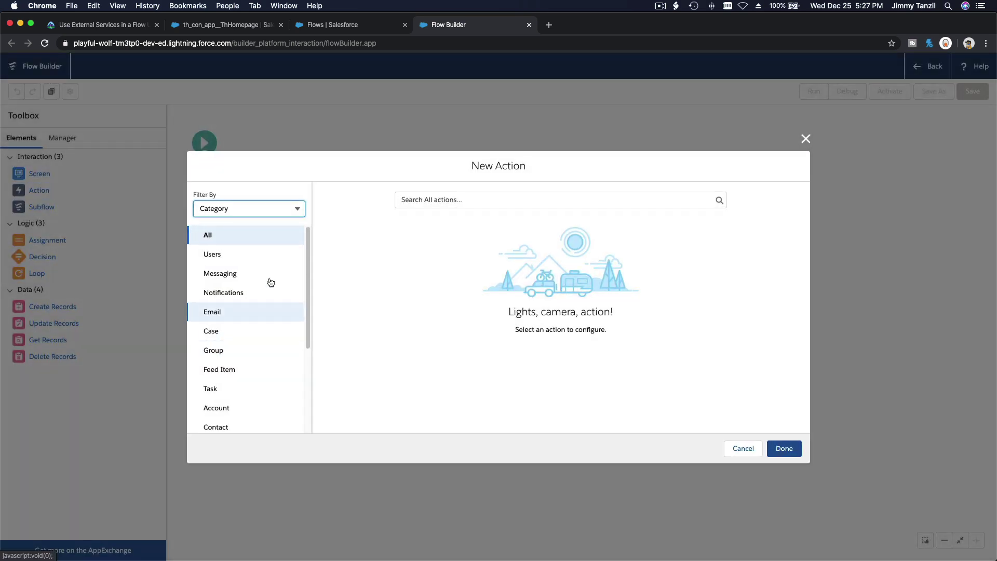
click(257, 209)
click(248, 248)
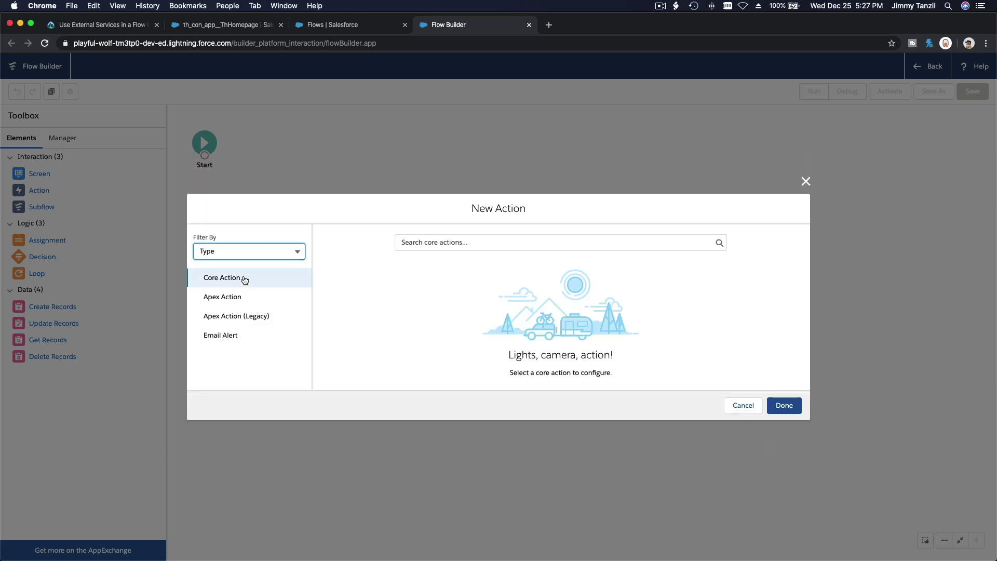
click(244, 300)
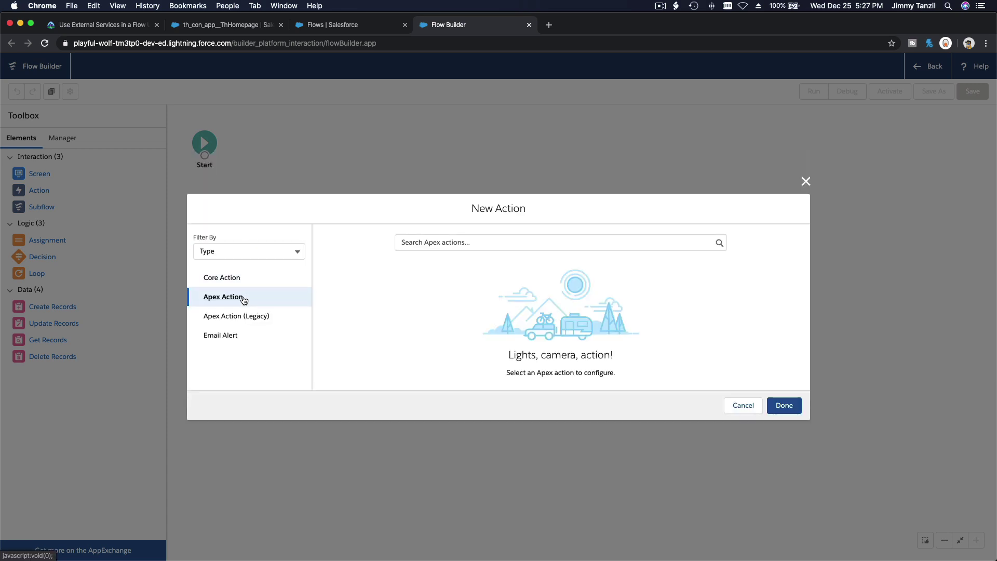
click(470, 244)
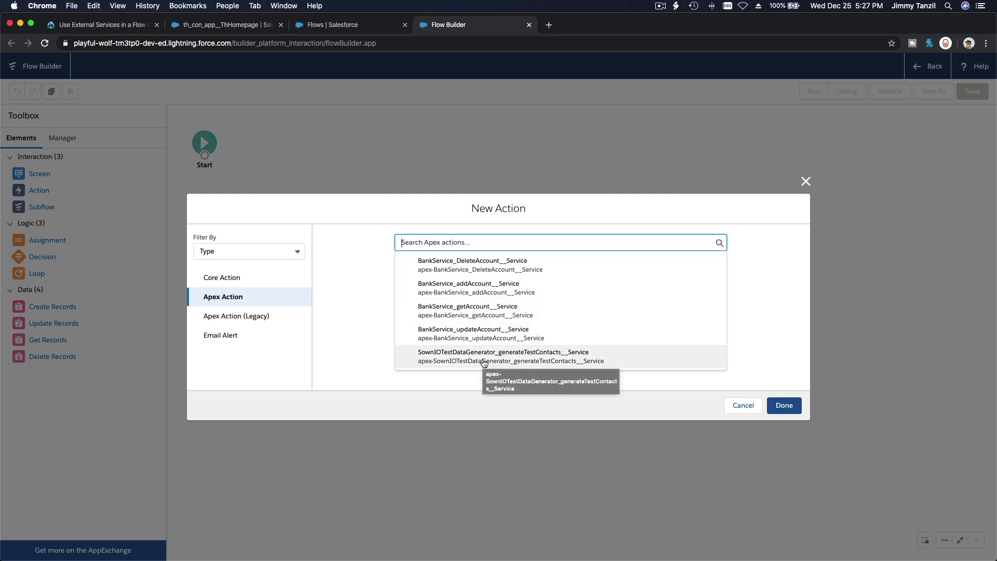
click(447, 391)
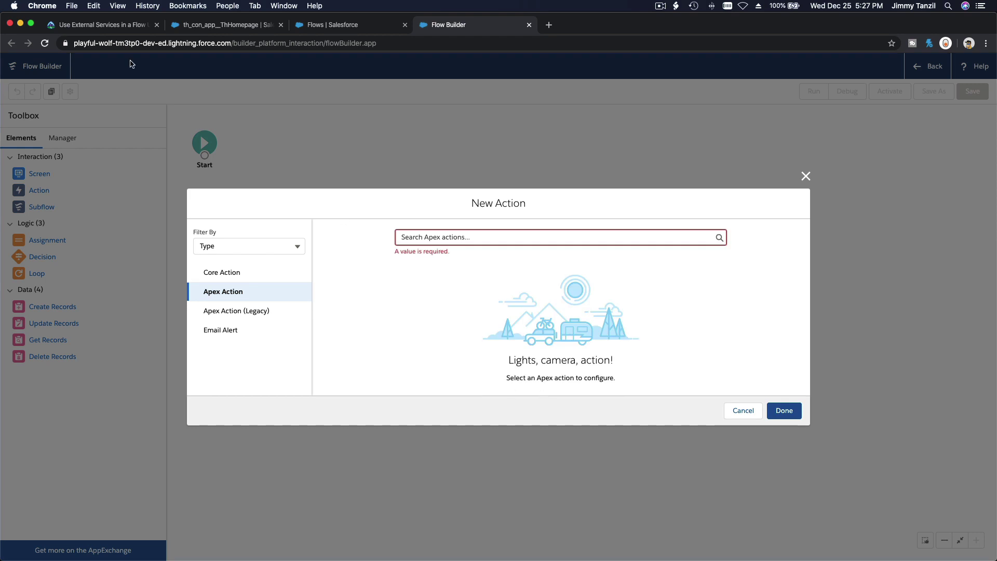
click(110, 31)
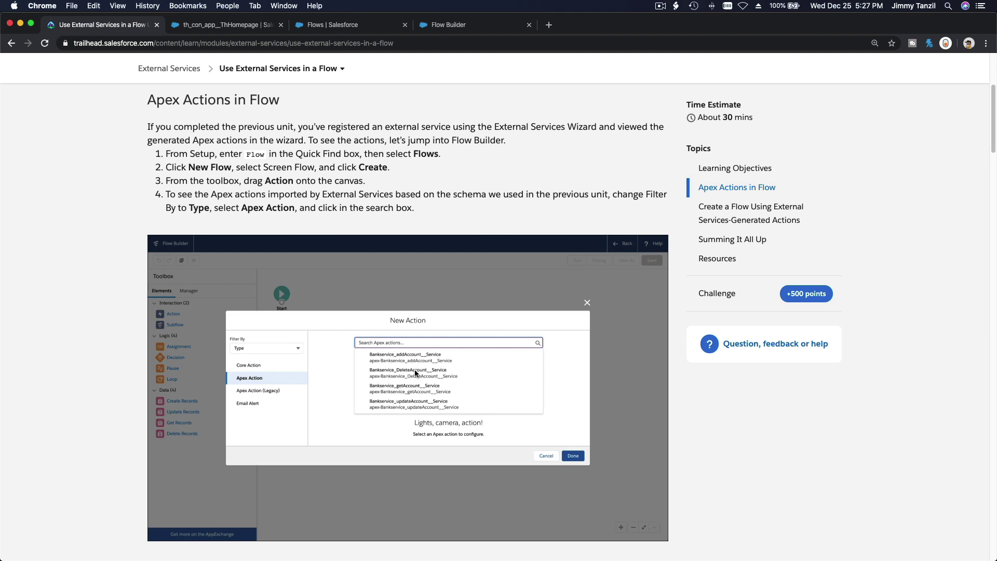
Step: Review the lesson's Apex methods addAccount, DeleteAccount and updateAccount
scroll(415, 373, down, 10)
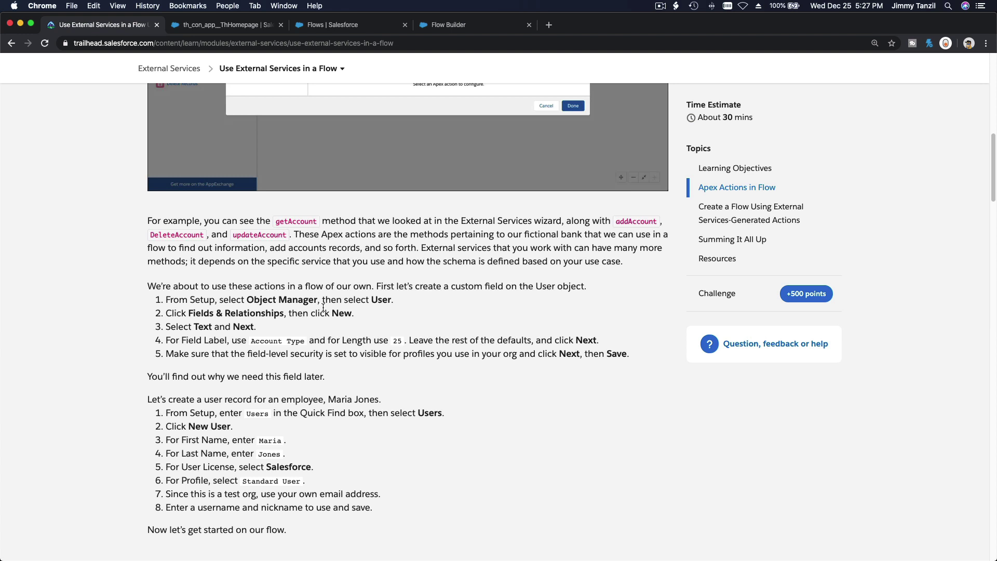
triple_click(291, 222)
double_click(639, 221)
double_click(196, 235)
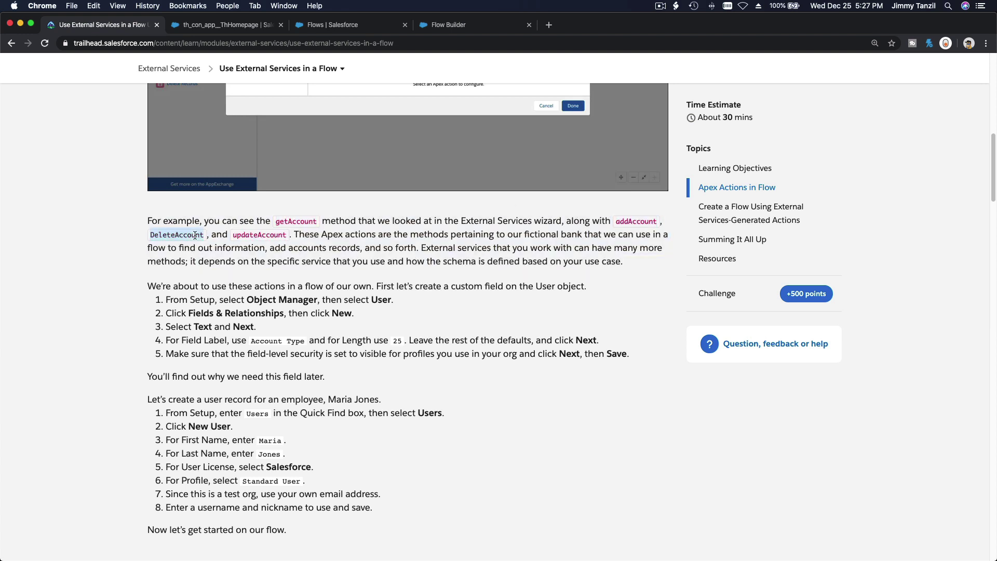
double_click(254, 237)
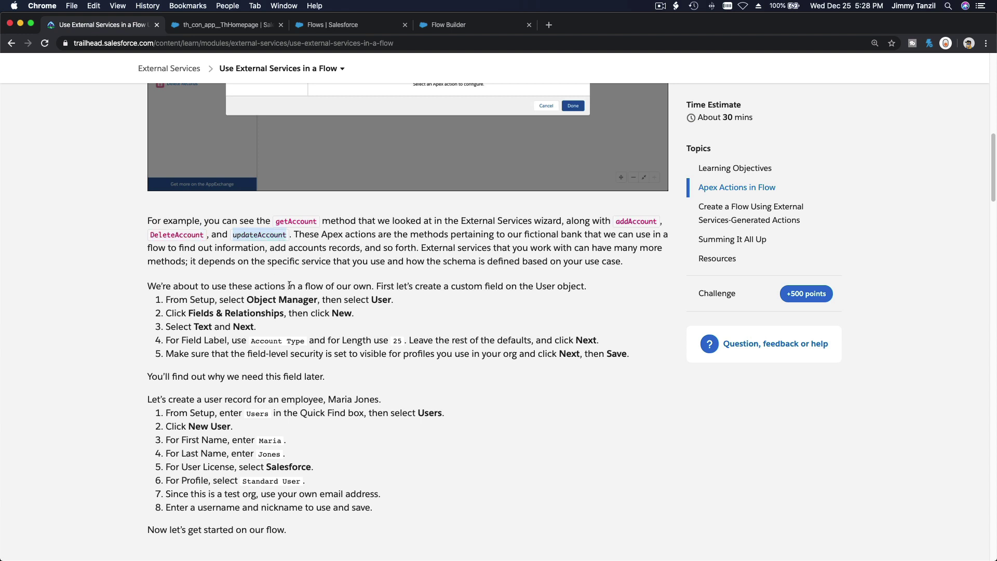
Step: Read the Account Type custom field and user record steps, then return to Flow Builder
scroll(289, 286, down, 3)
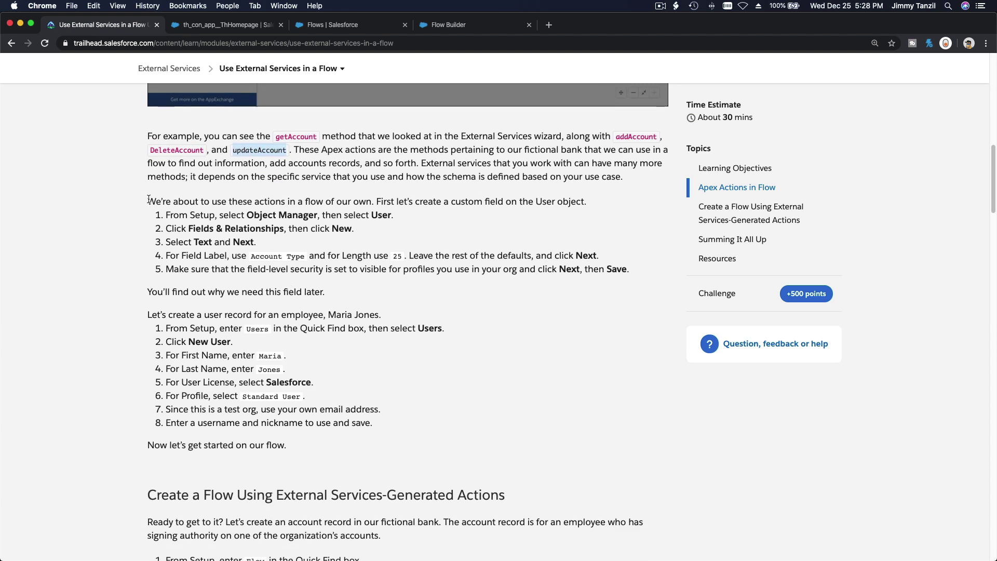
drag(149, 199, 307, 452)
click(311, 233)
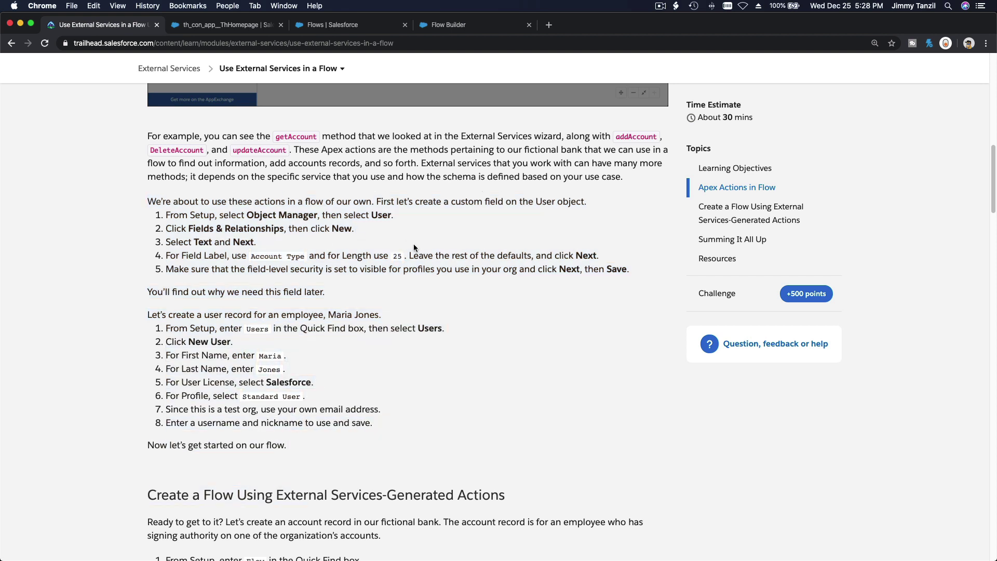
drag(254, 258, 304, 259)
click(338, 365)
click(444, 29)
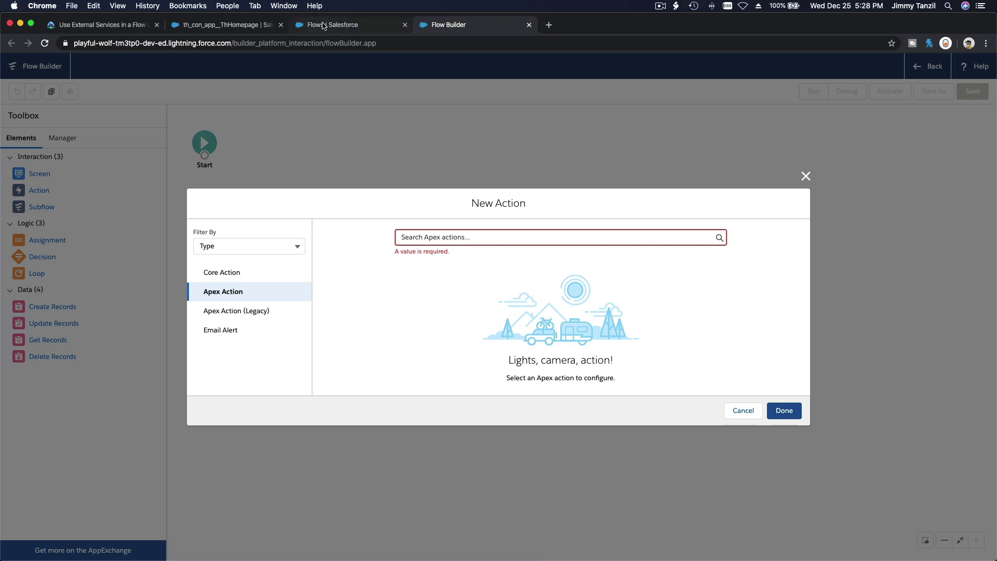
Step: Open the User object's Fields & Relationships in Object Manager and start a new custom field
click(323, 26)
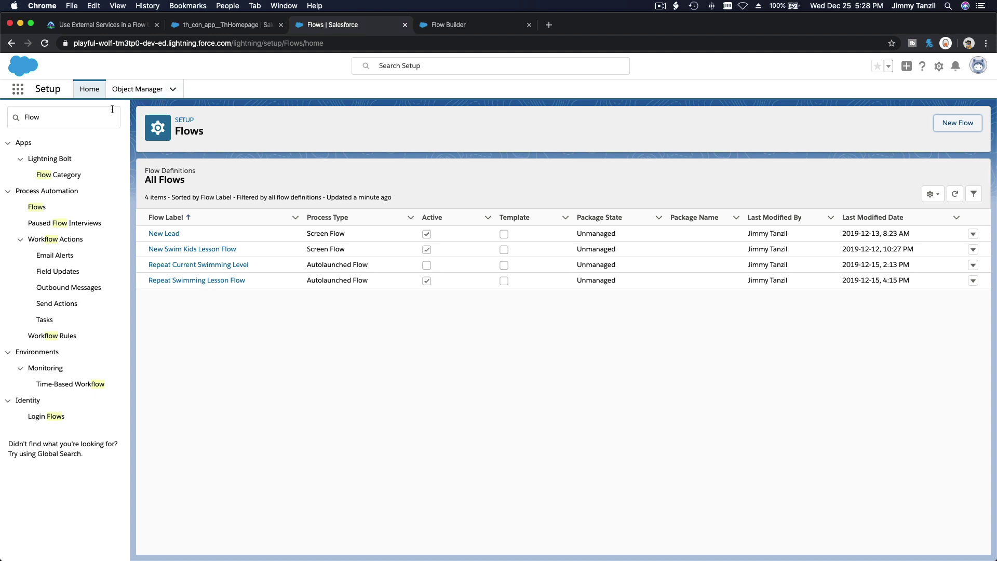
click(134, 97)
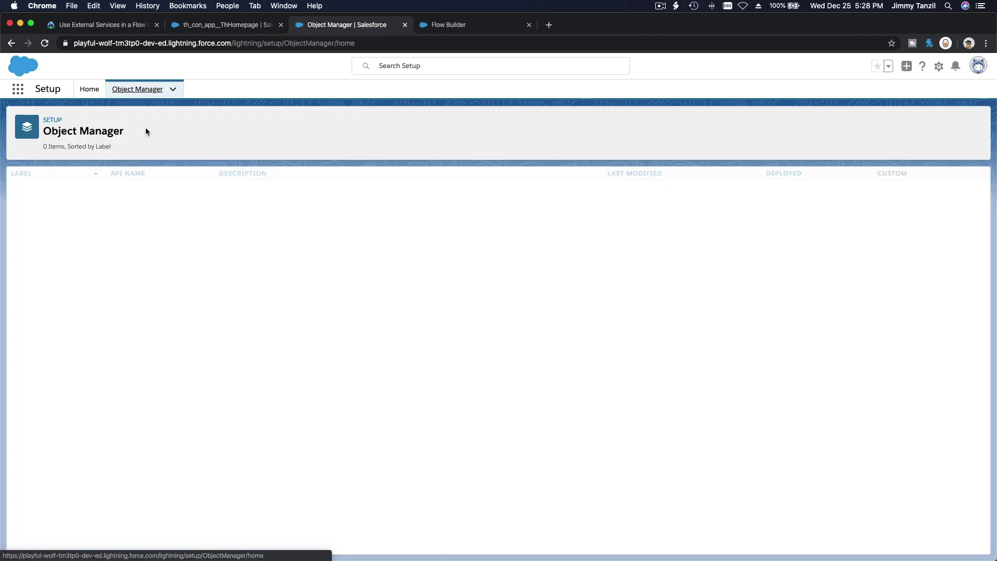
click(801, 126)
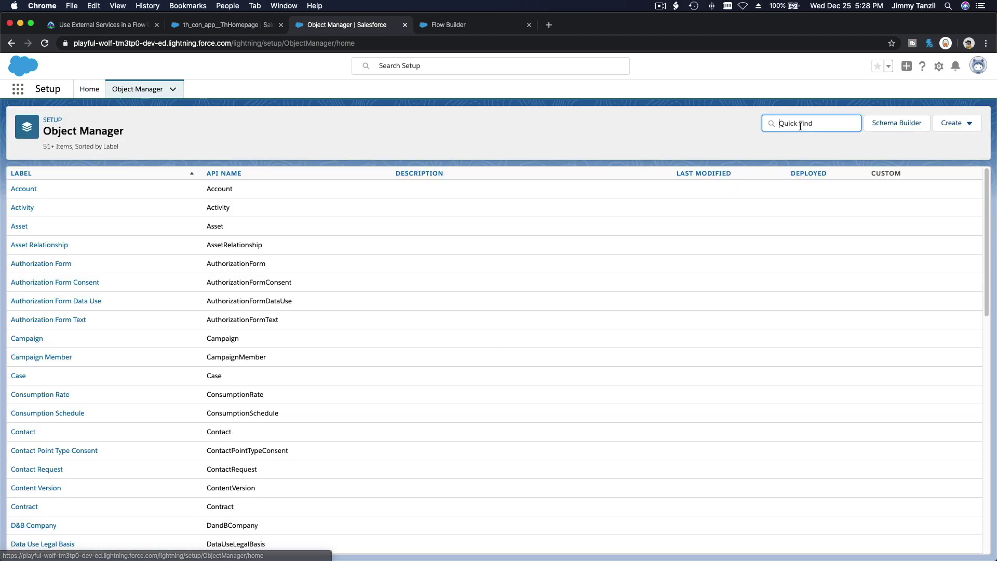
text(User)
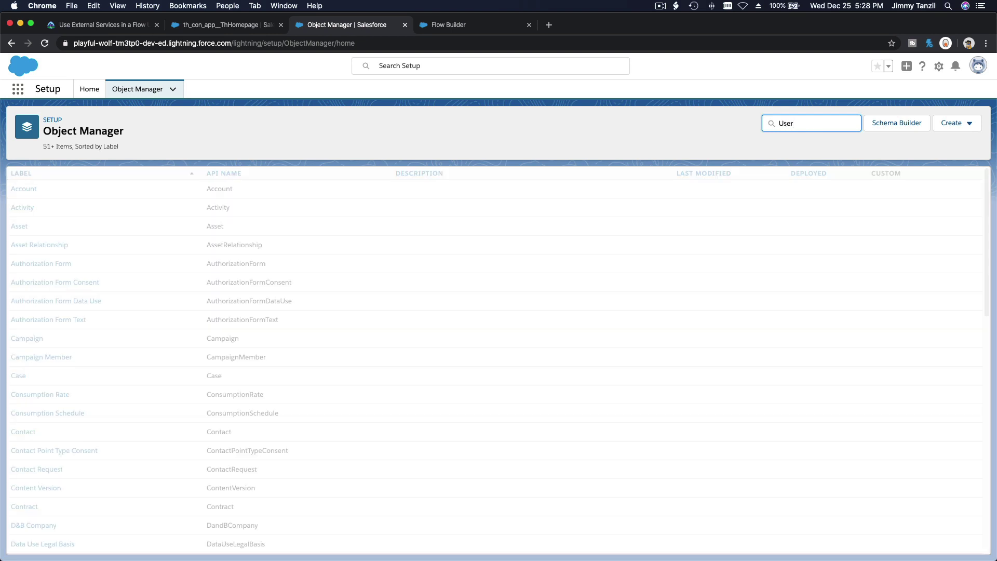
click(18, 190)
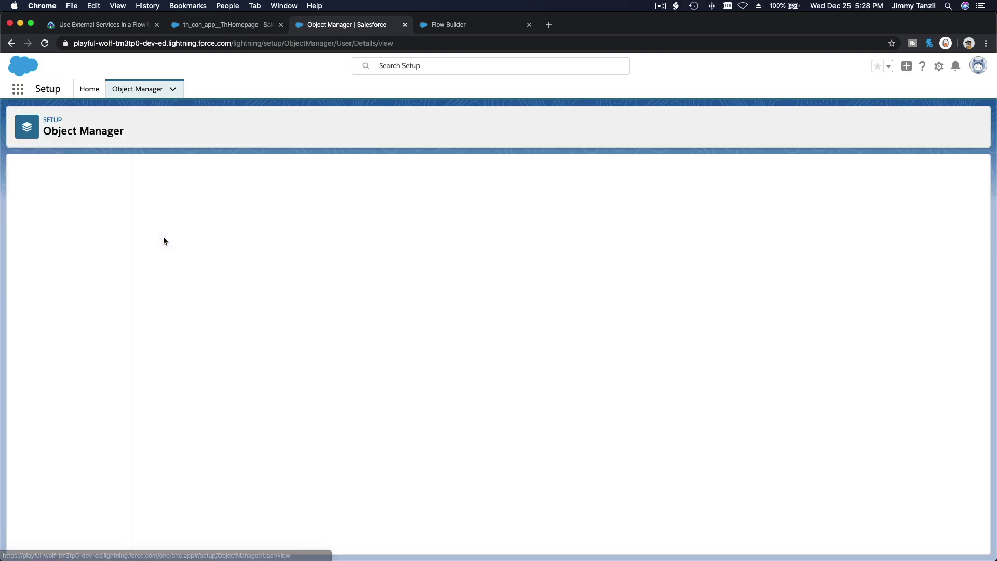
click(91, 193)
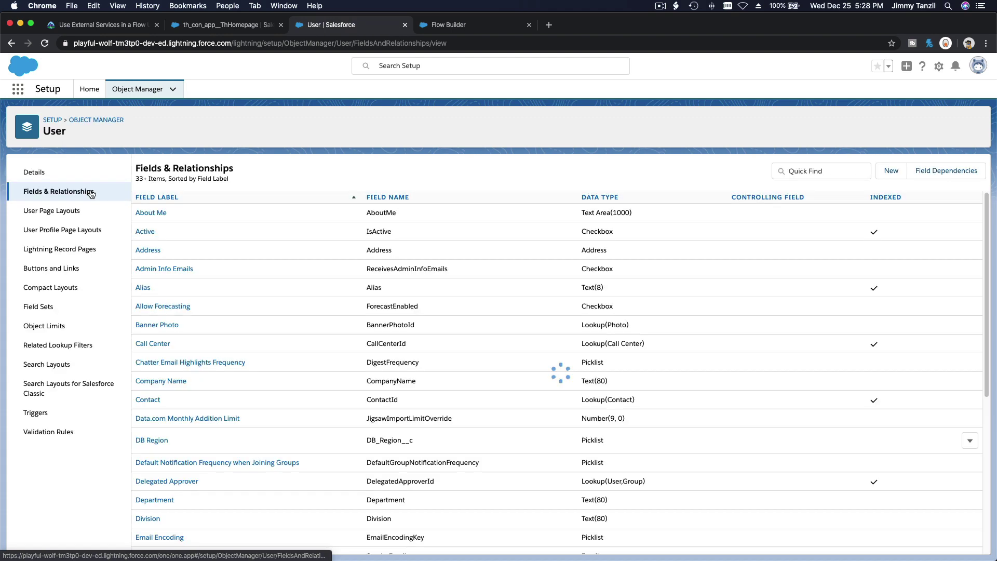
click(892, 172)
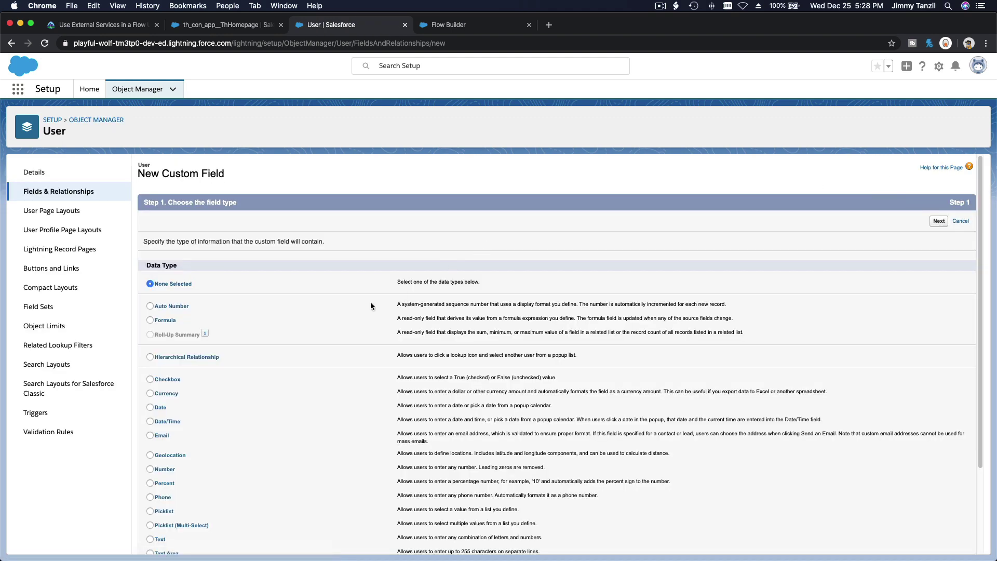
Step: Define it as a Text field named 'Account Type' with length 25
scroll(363, 307, down, 3)
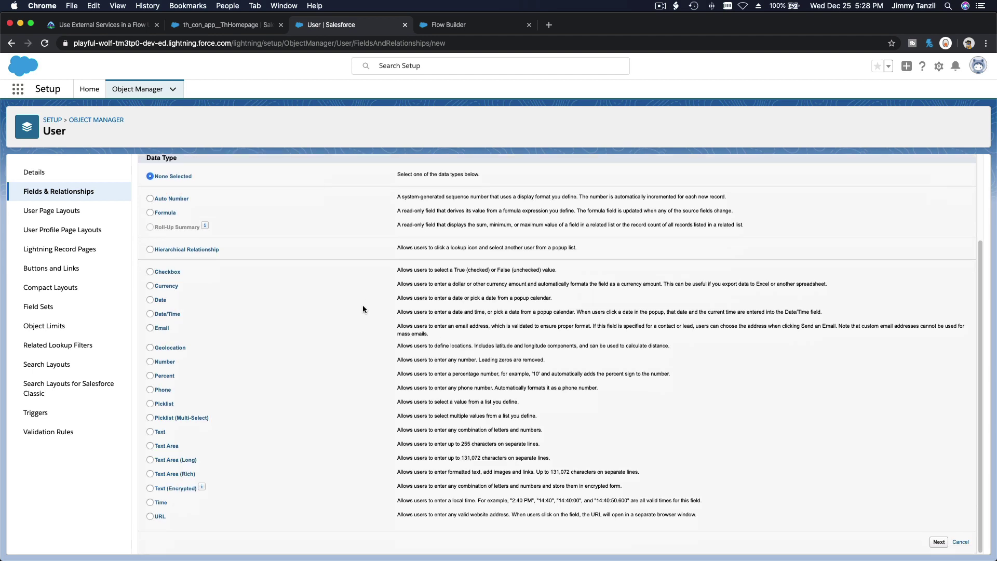
click(156, 432)
click(939, 542)
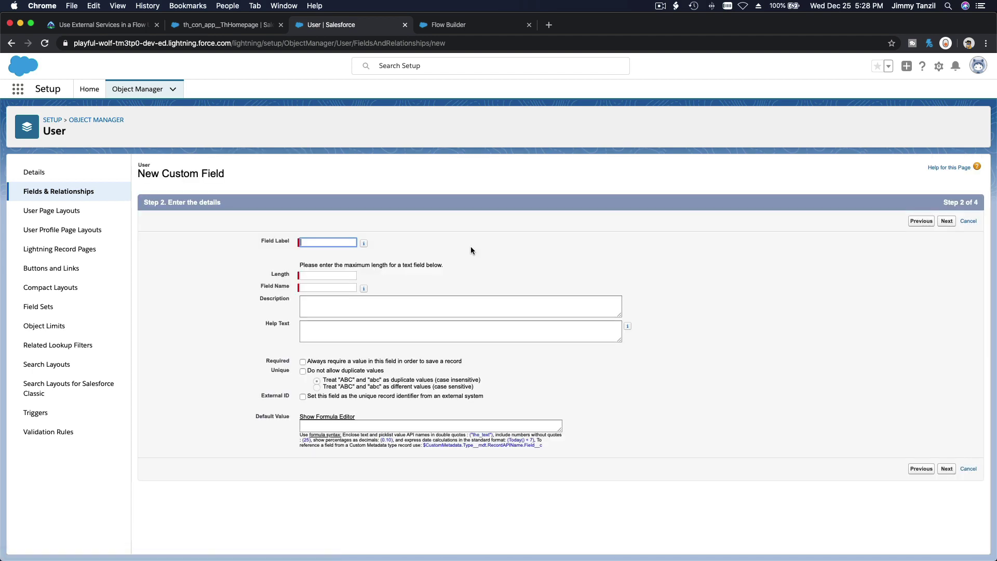
text(Account Type)
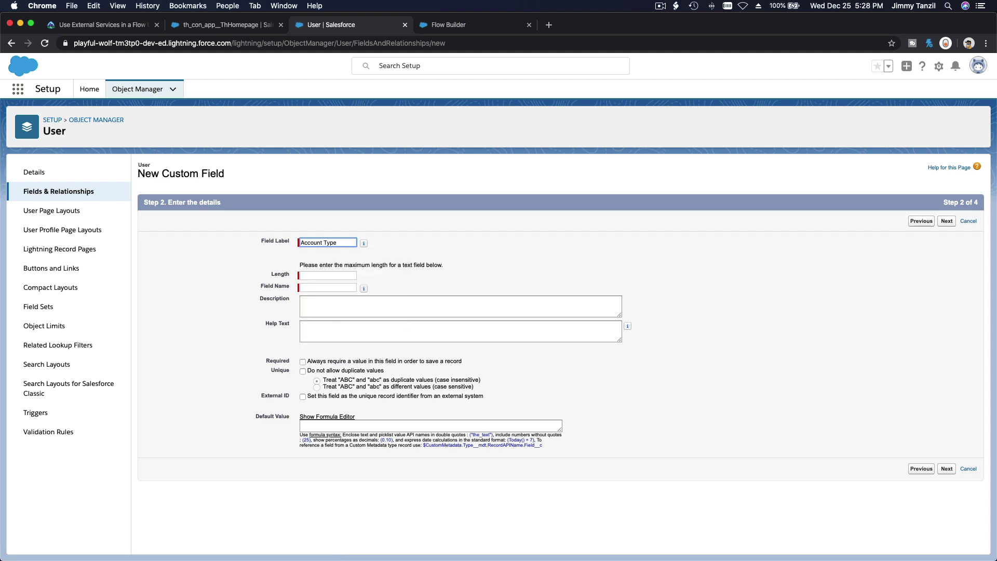
key(Tab)
key(Tab)
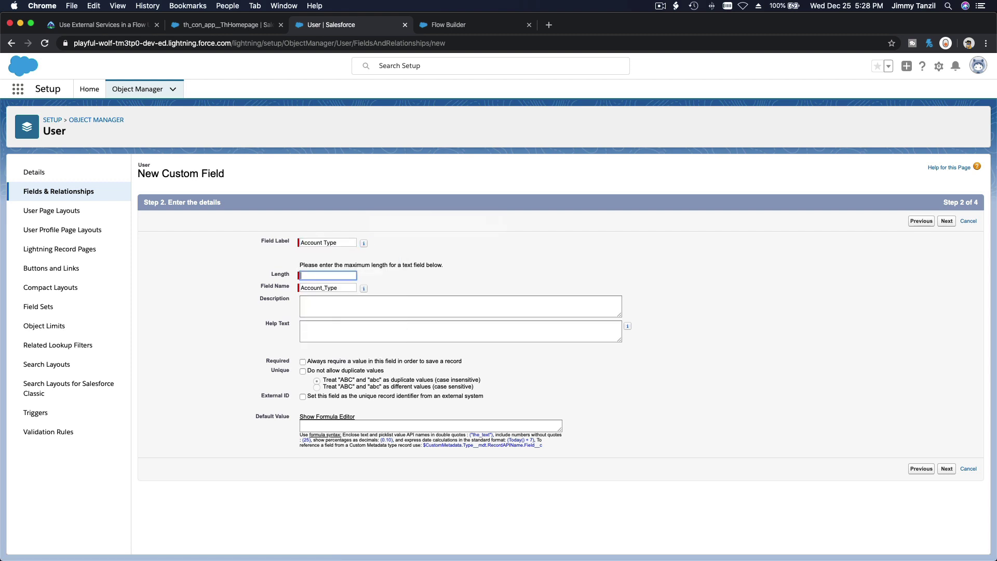
text(25)
click(561, 240)
Step: Make the Account Type field visible to all profiles and save it
click(947, 469)
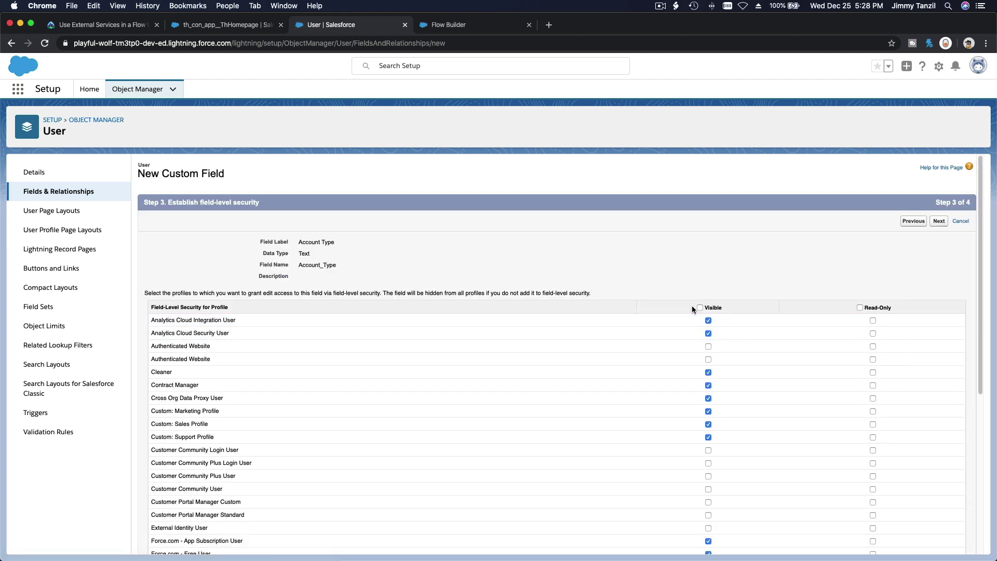
click(700, 308)
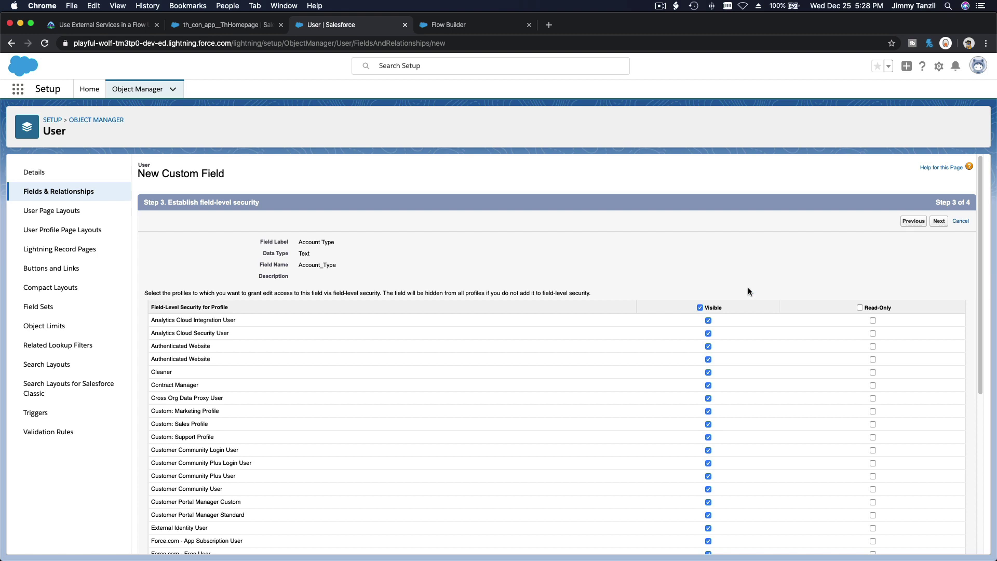
click(940, 222)
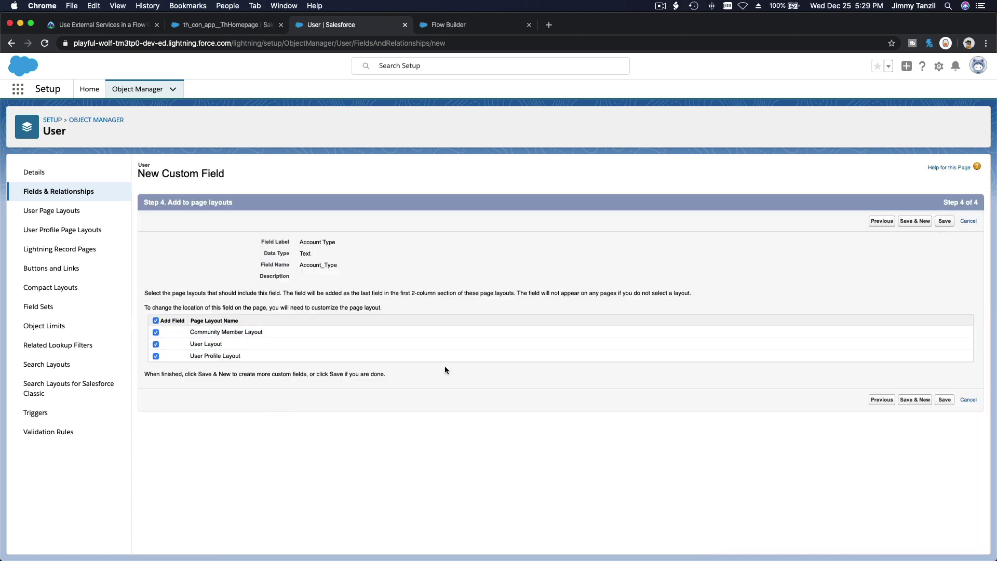
click(946, 223)
click(102, 25)
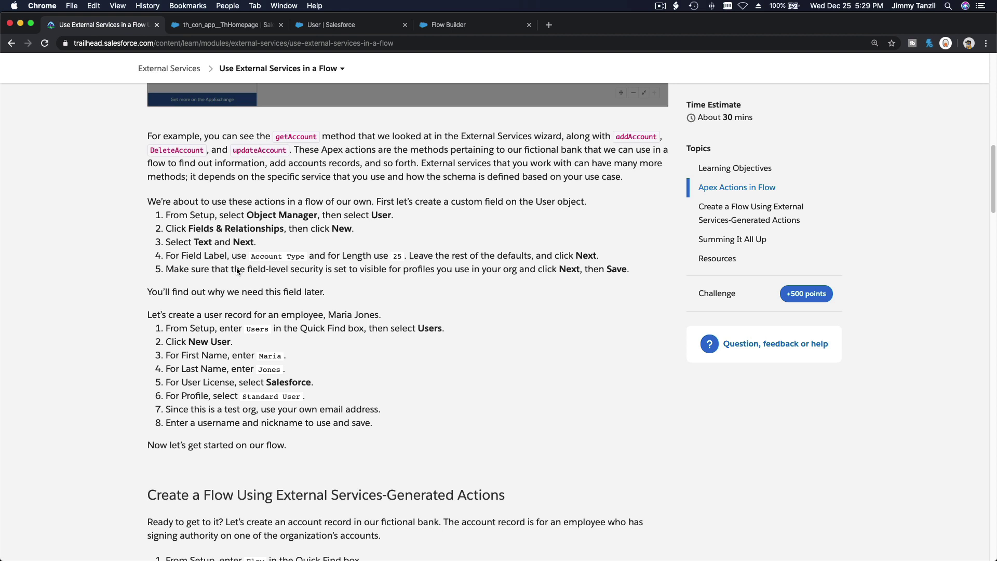
Step: Check the lesson's Account Type name and length 25 against the new User field
scroll(239, 271, down, 2)
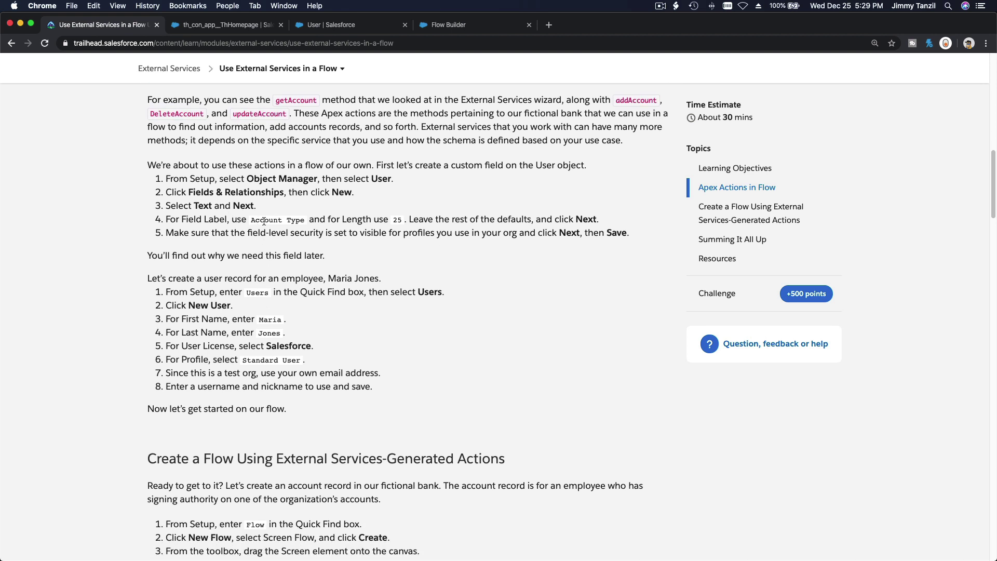
double_click(264, 220)
double_click(398, 220)
scroll(425, 253, down, 5)
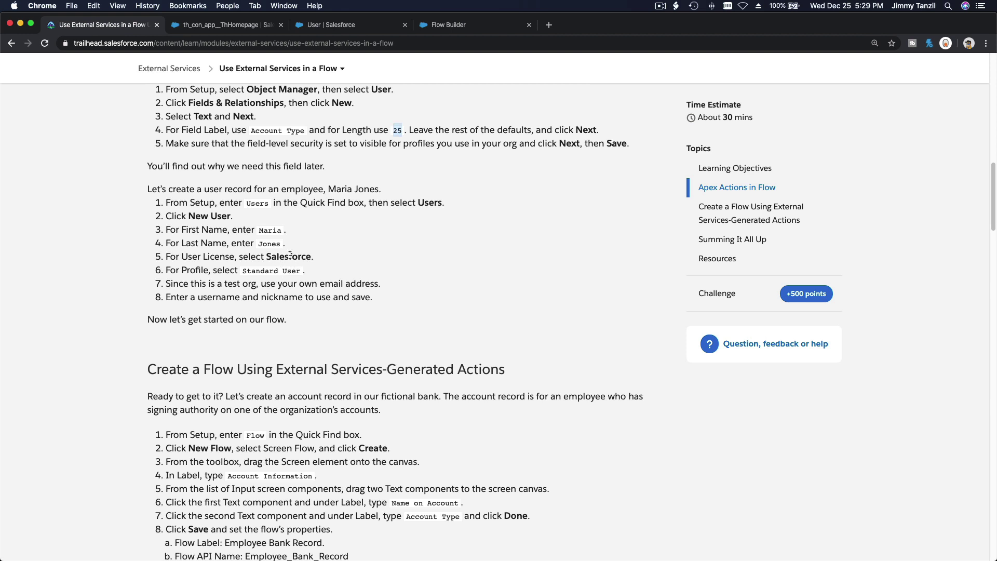
click(339, 27)
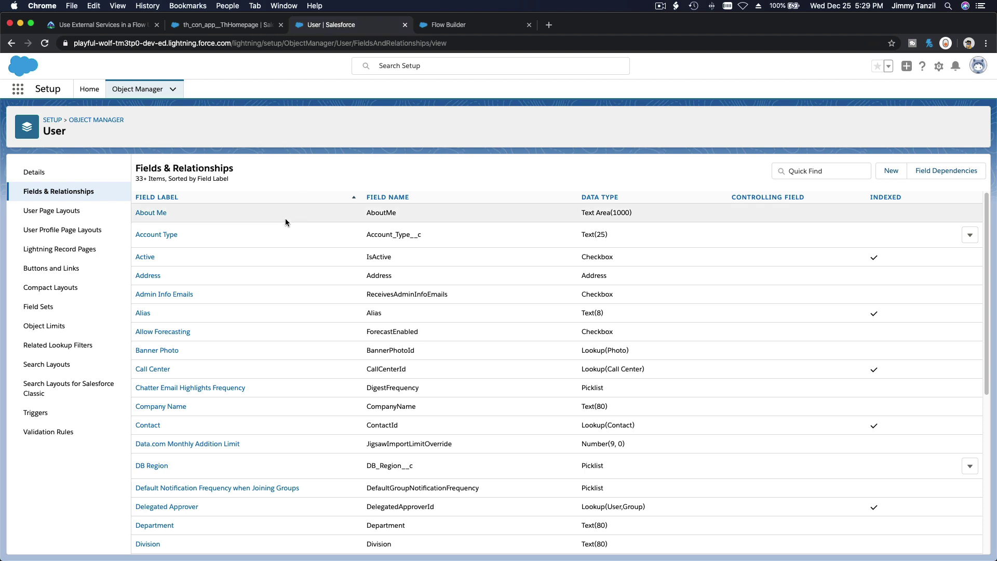
Step: From Setup Home, search Quick Find for 'Users'
click(89, 89)
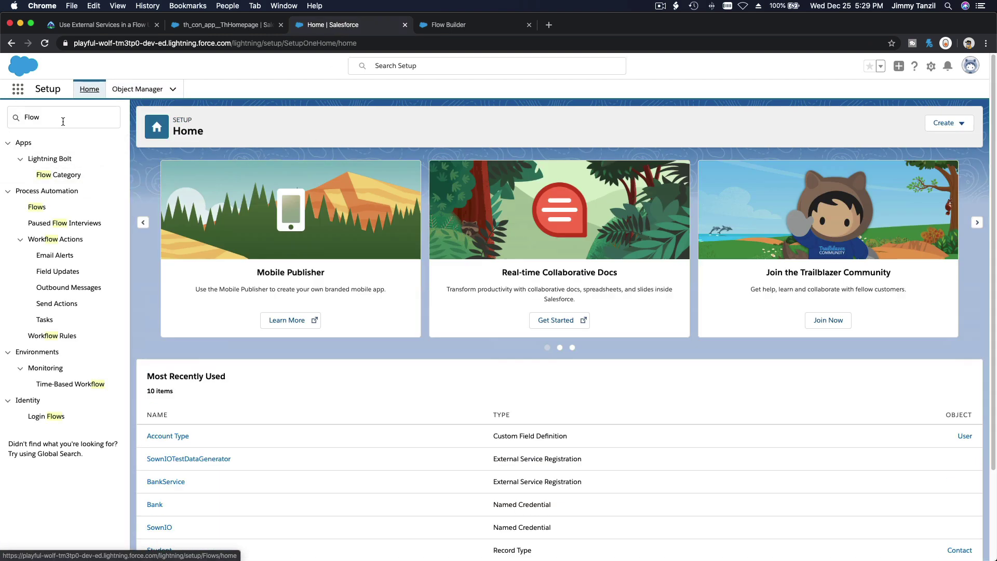
click(63, 120)
text(Us)
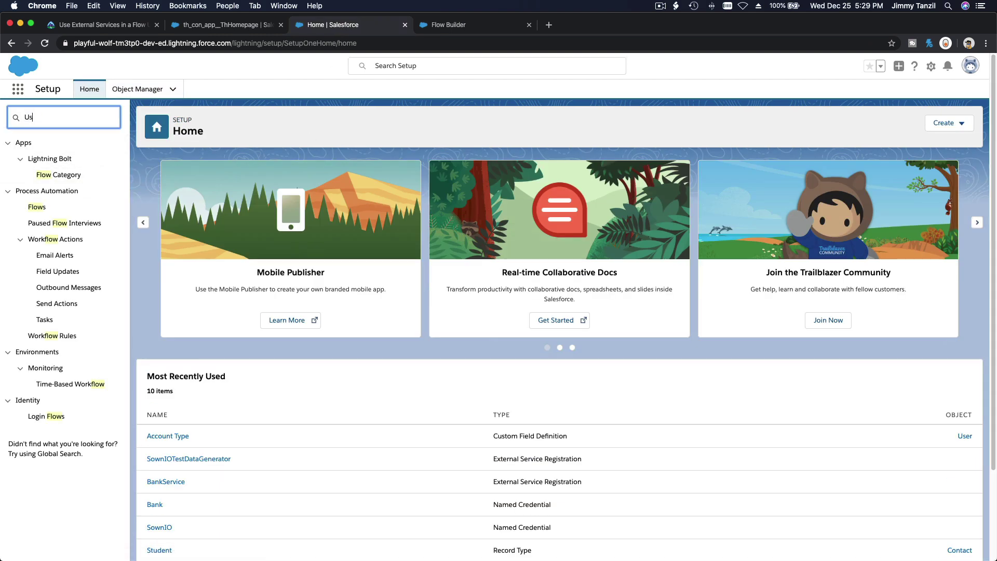
text(ers)
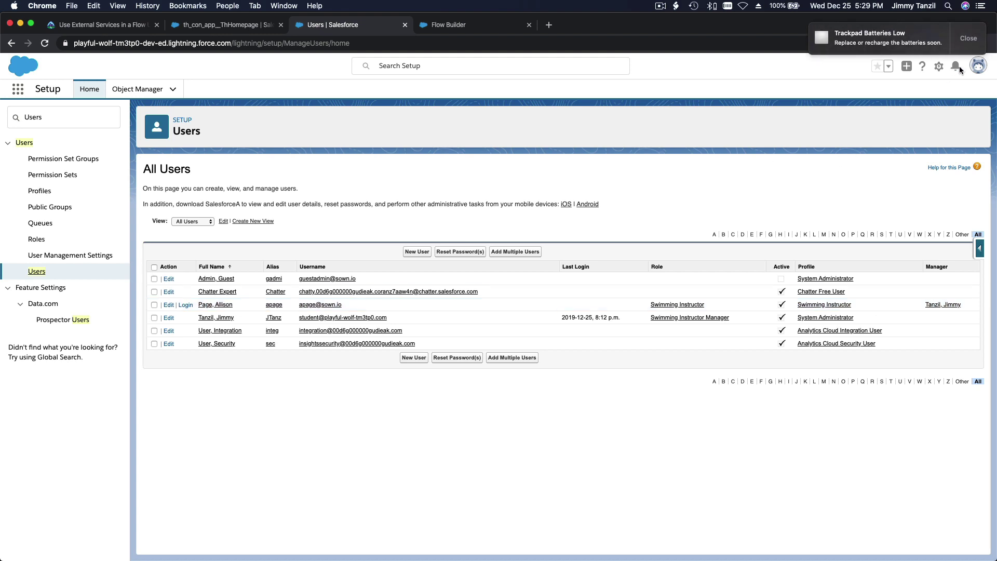
Step: Edit an existing user, replacing the first and last name with the lesson employee's name
click(168, 306)
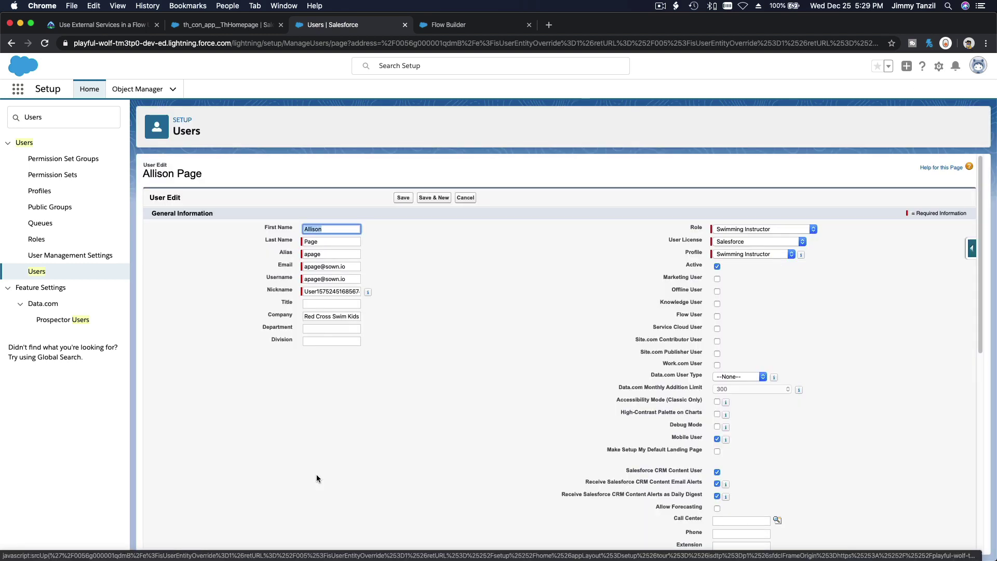
key(Tab)
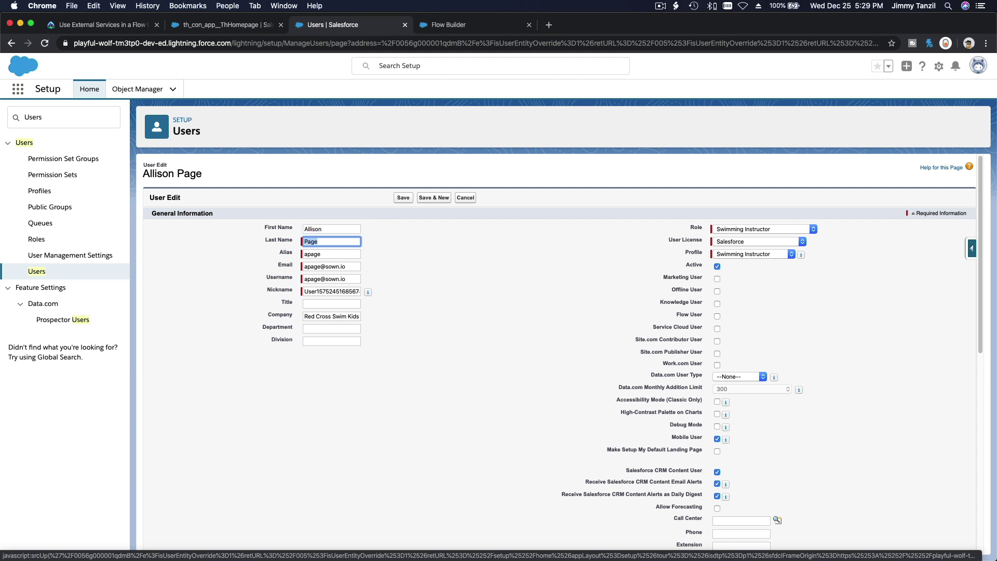
text(Jones)
double_click(342, 230)
text(Mar)
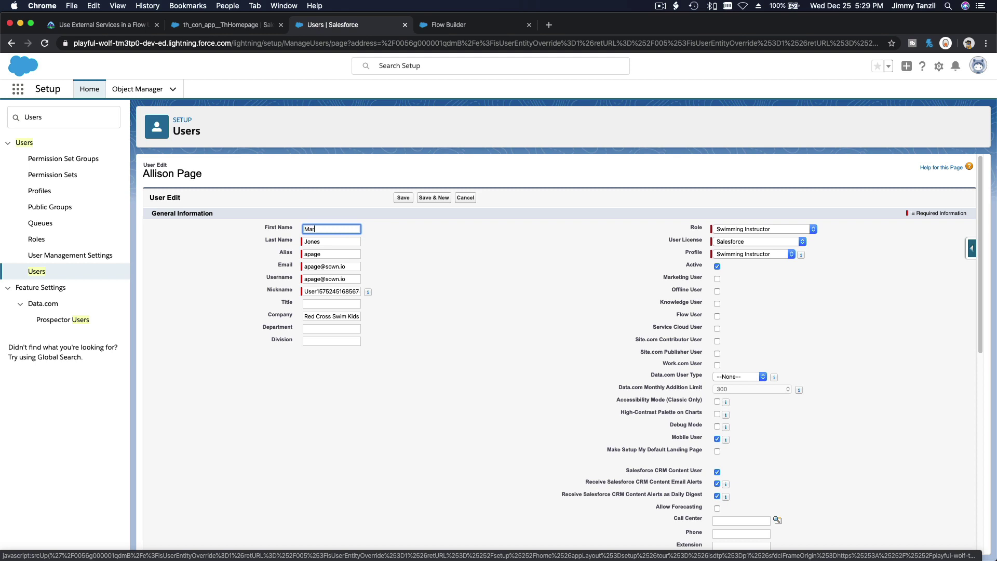
text(y)
click(399, 251)
Step: Mark the user as a Flow User and save the record
click(718, 316)
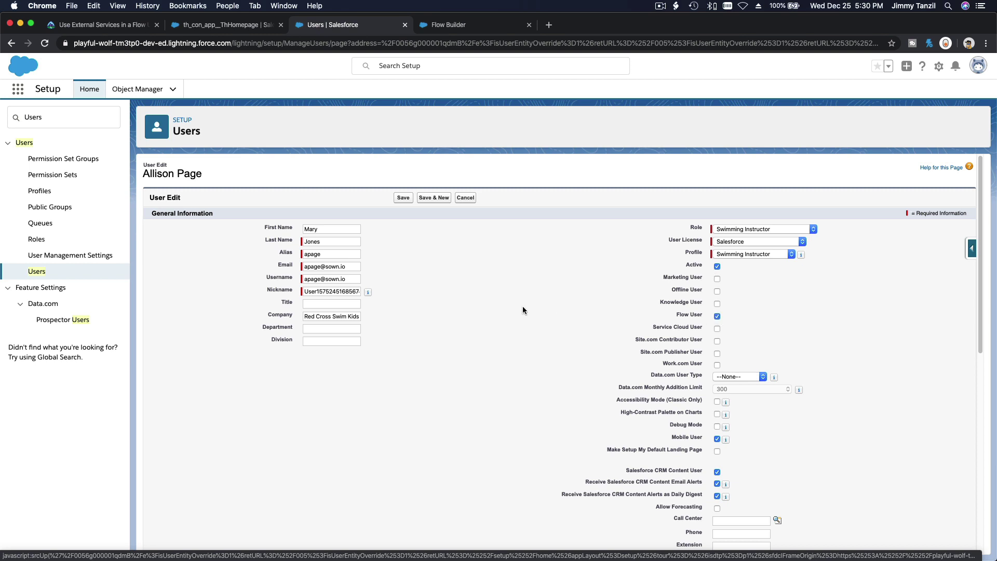
scroll(523, 310, down, 4)
scroll(523, 310, up, 3)
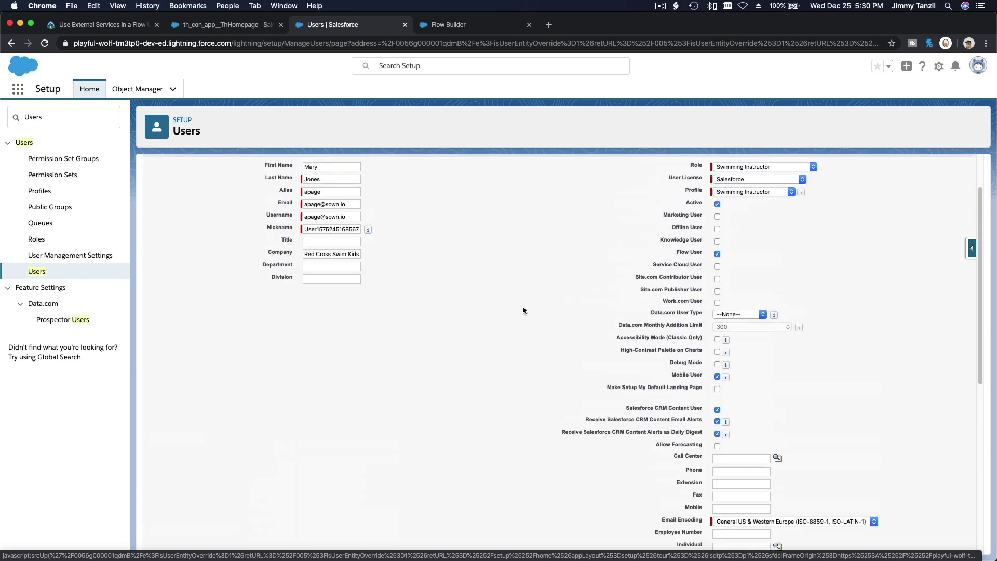
scroll(523, 311, up, 3)
click(398, 195)
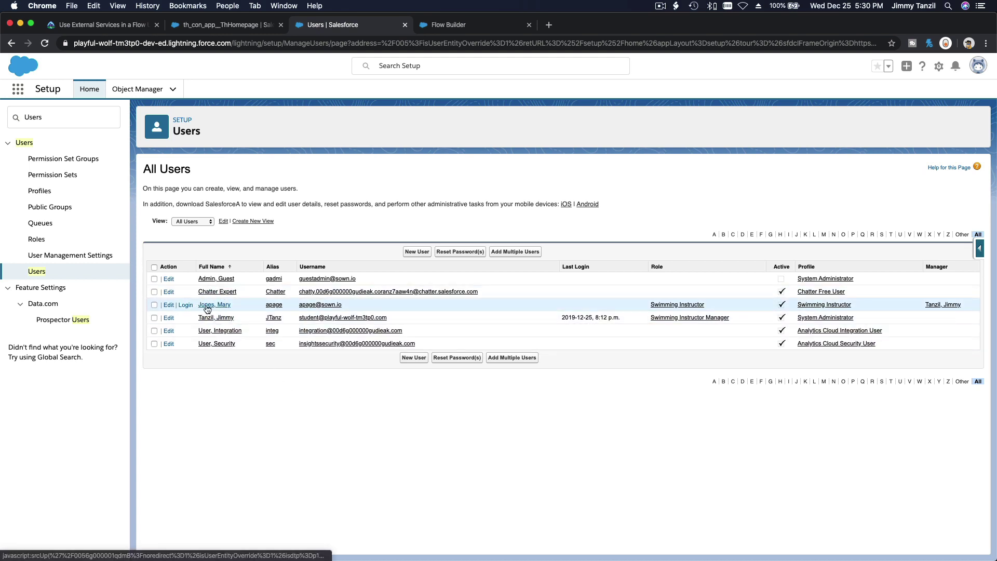
click(77, 27)
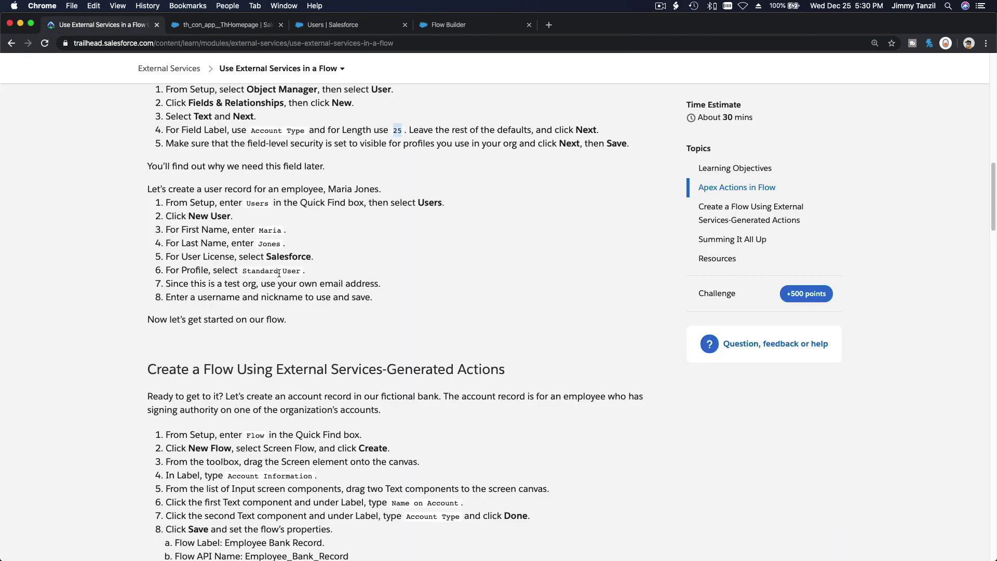
Step: Review the lesson's employee last name and Standard User profile steps
double_click(269, 241)
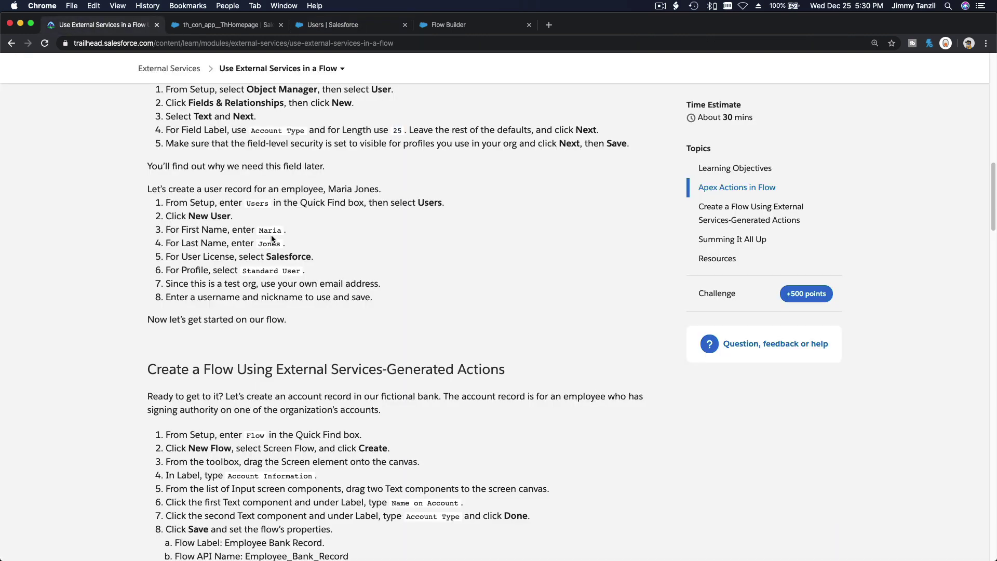
triple_click(273, 270)
click(346, 223)
Step: Copy the 'Account Information' screen label from the lesson's flow steps
scroll(346, 224, down, 5)
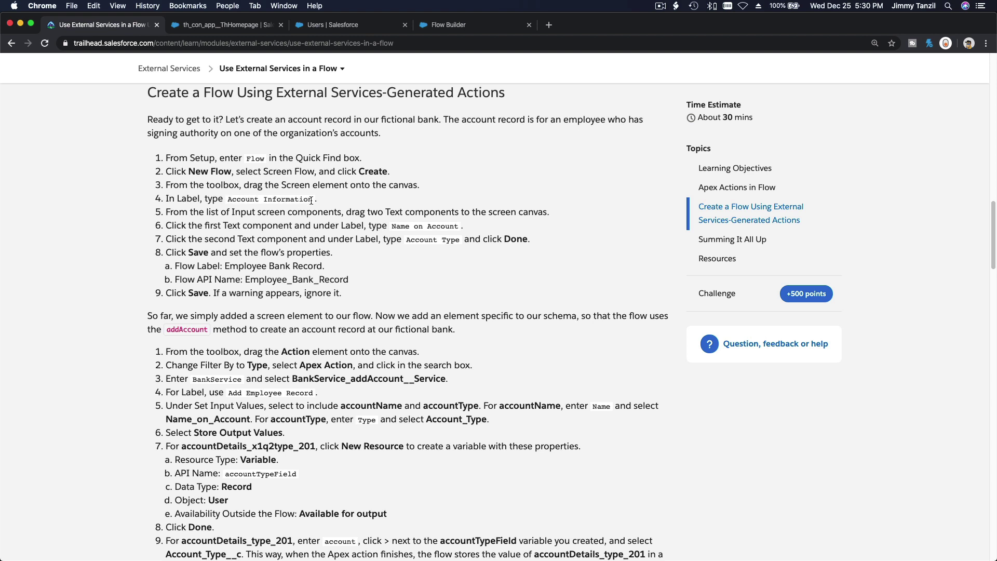
drag(312, 200, 227, 196)
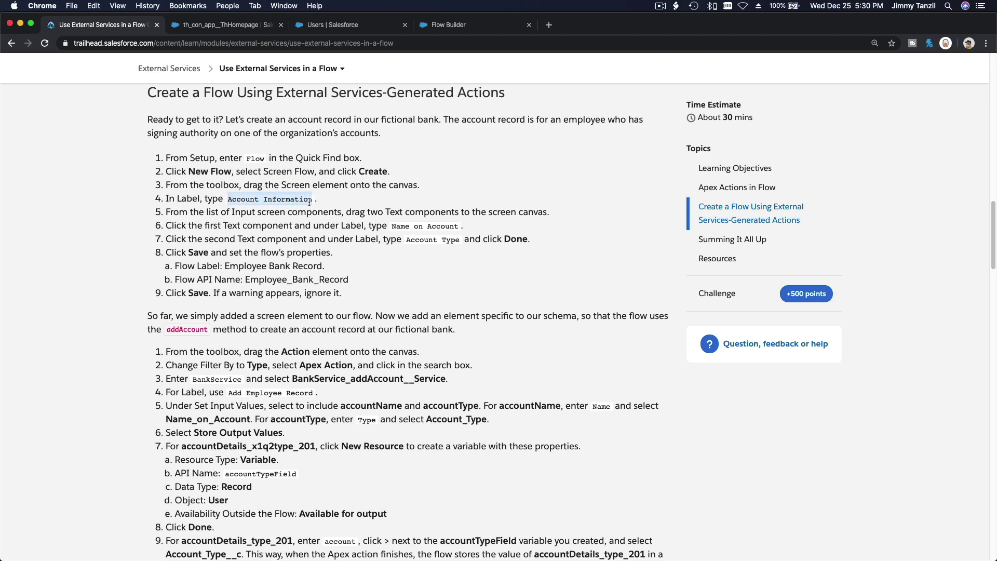
key(super+c)
click(440, 27)
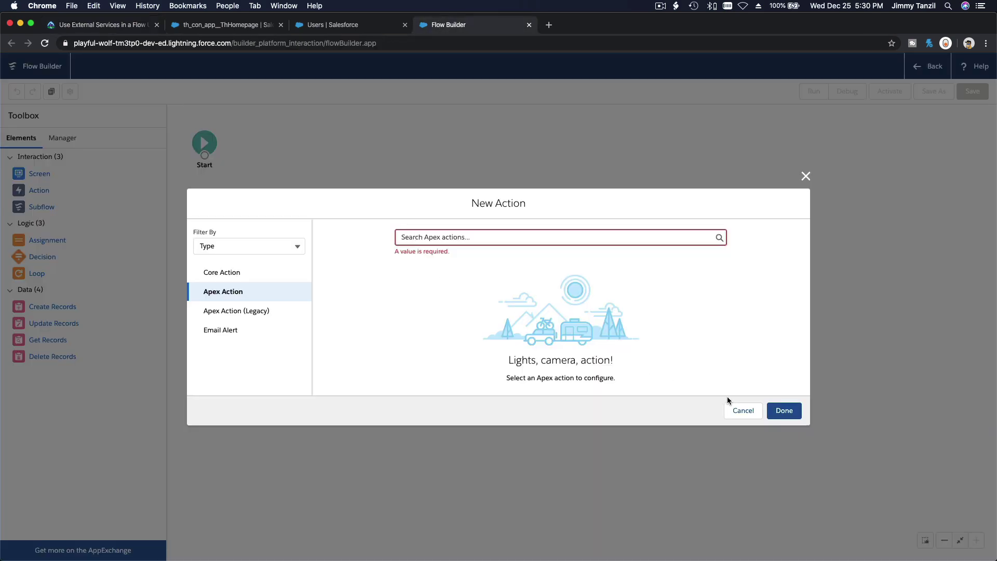
Step: Replace the pending action with a Screen labelled 'Account Information' holding a Text input
click(743, 410)
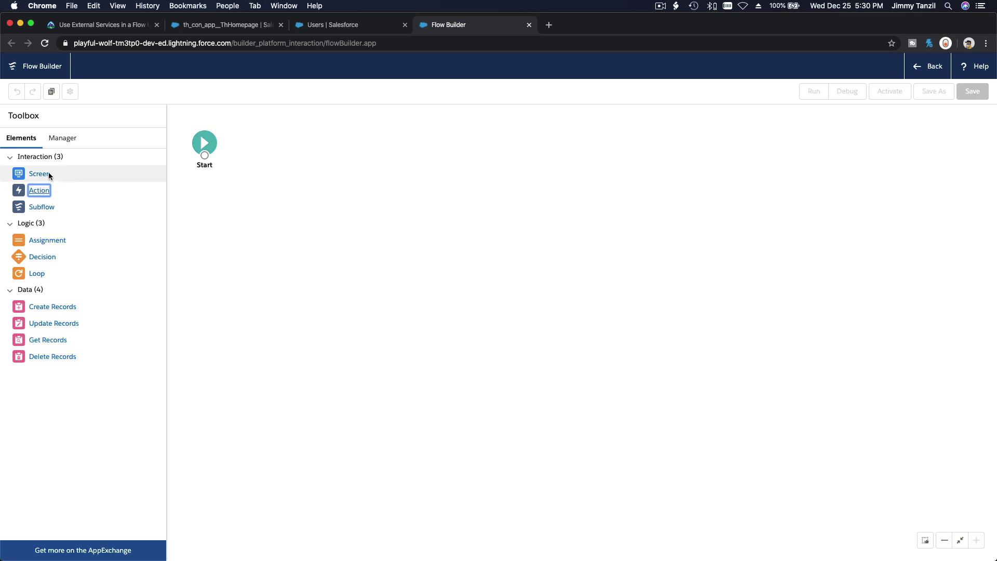
drag(49, 176, 289, 147)
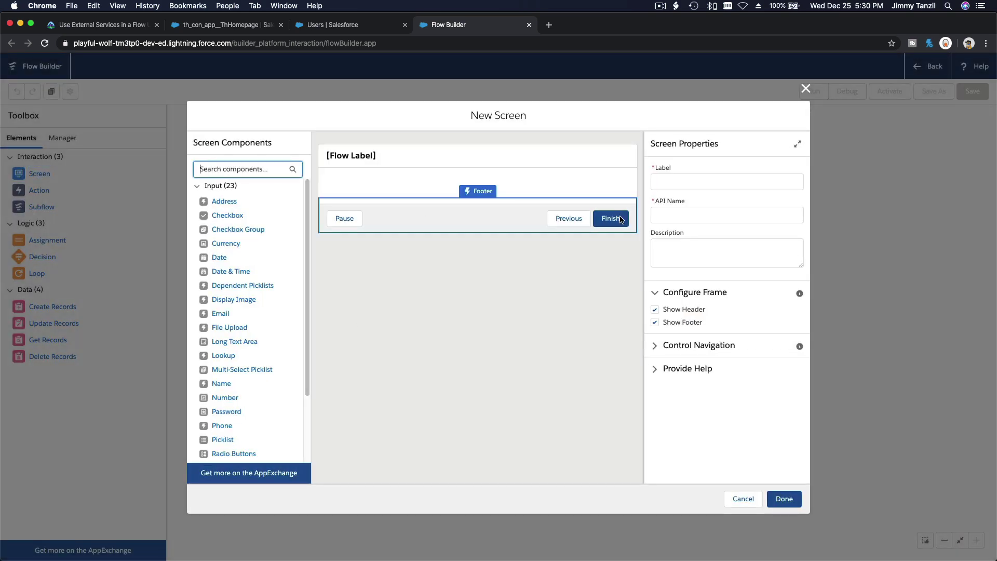
click(674, 181)
text(Account Information)
key(Tab)
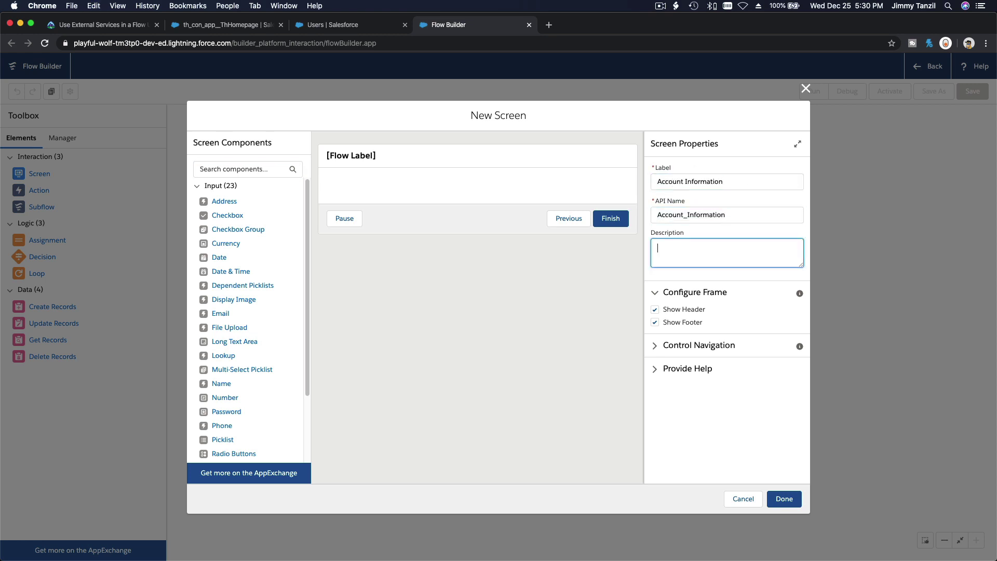
click(229, 165)
text(Te)
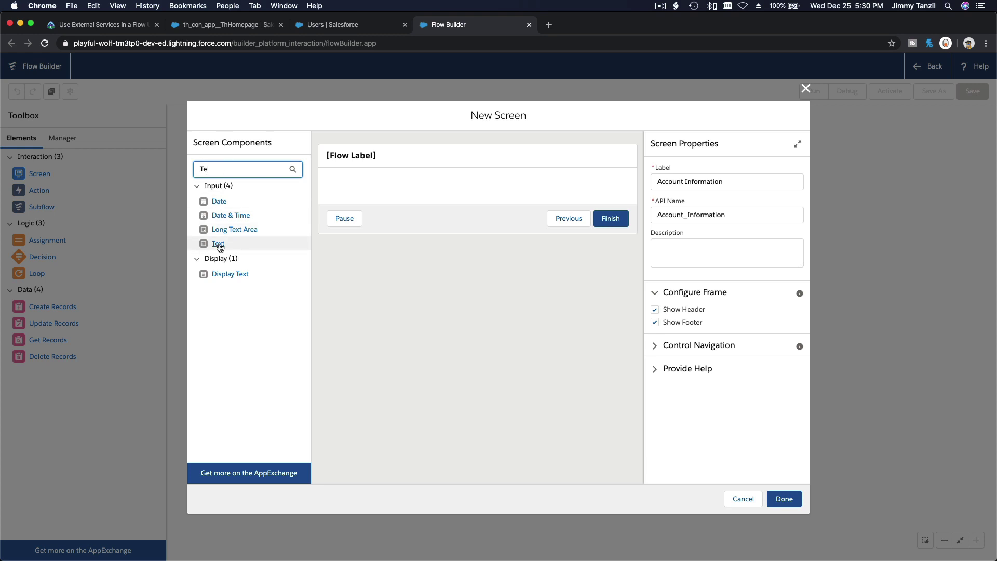
drag(219, 243, 353, 193)
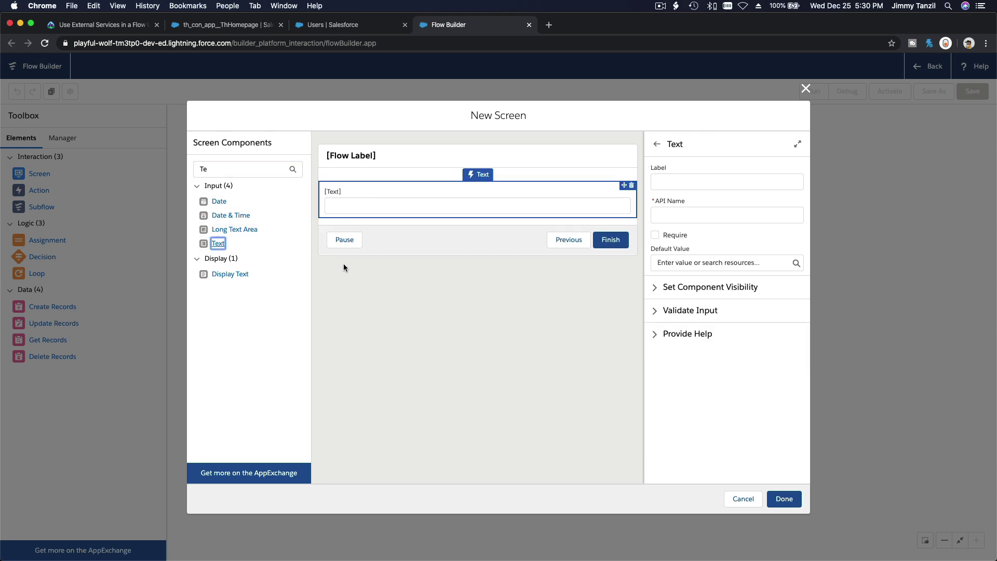
Step: Label the Text input 'Name on Account', copied from the lesson, and add a second Text input
click(106, 25)
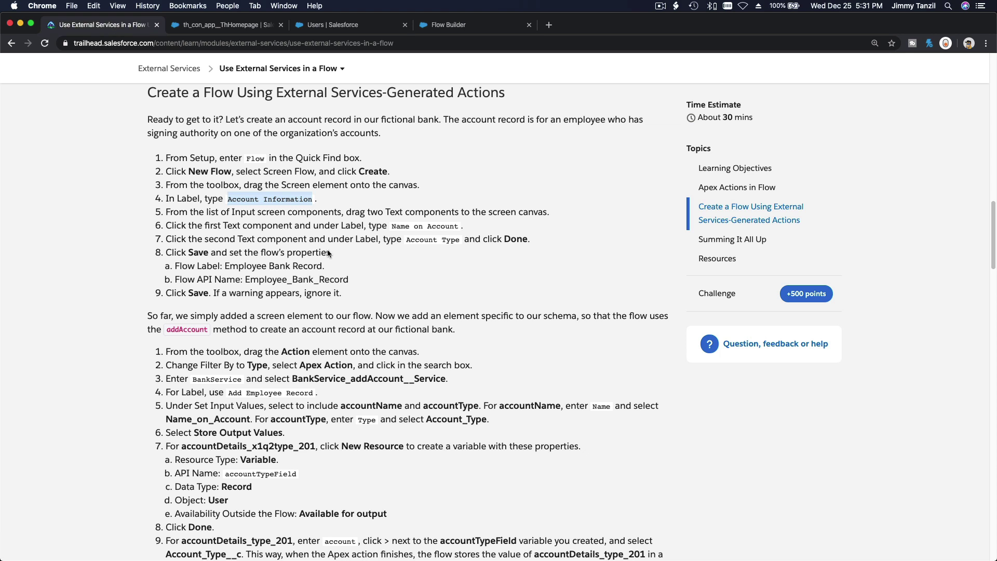
scroll(361, 284, down, 1)
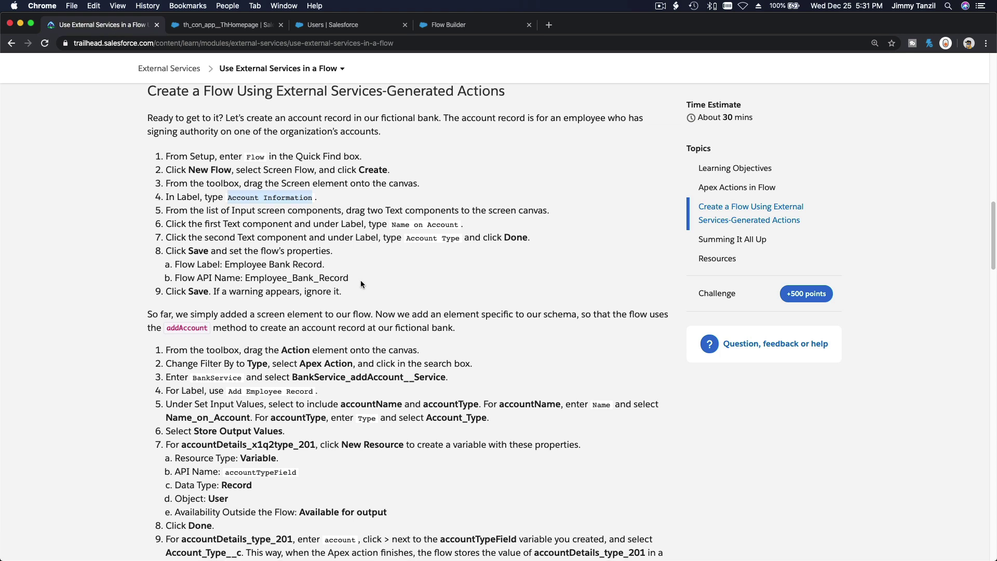
click(392, 224)
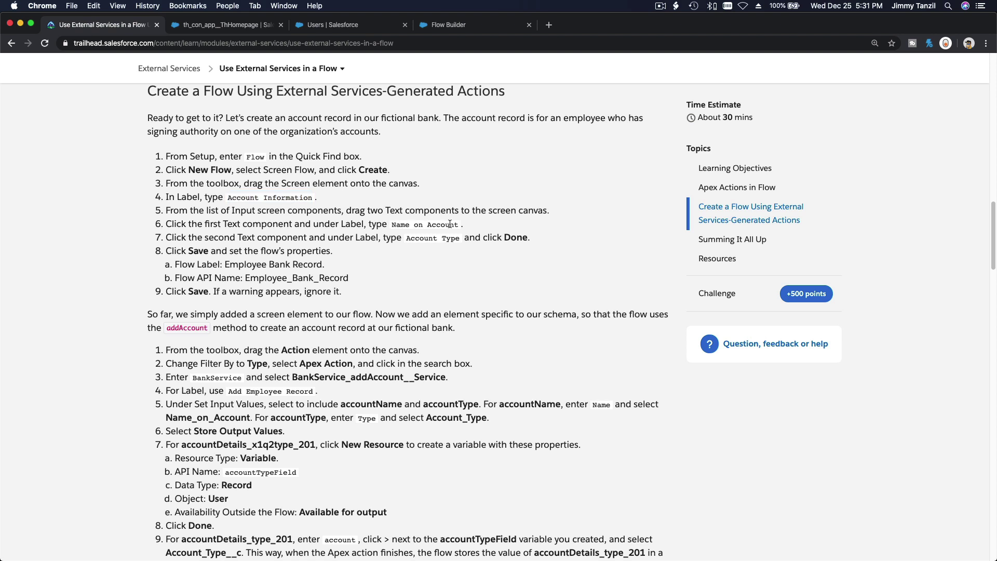
drag(457, 224, 394, 225)
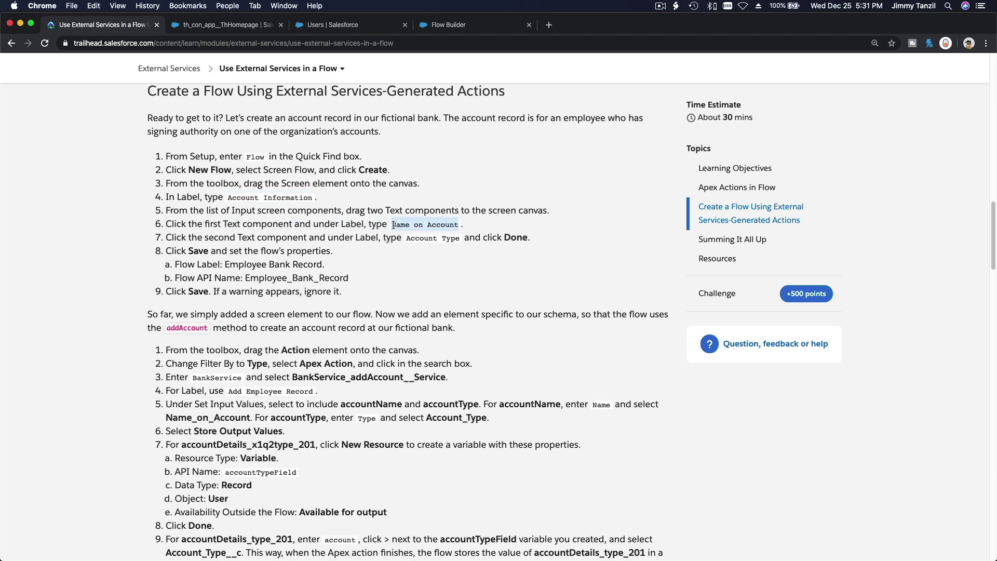
click(448, 25)
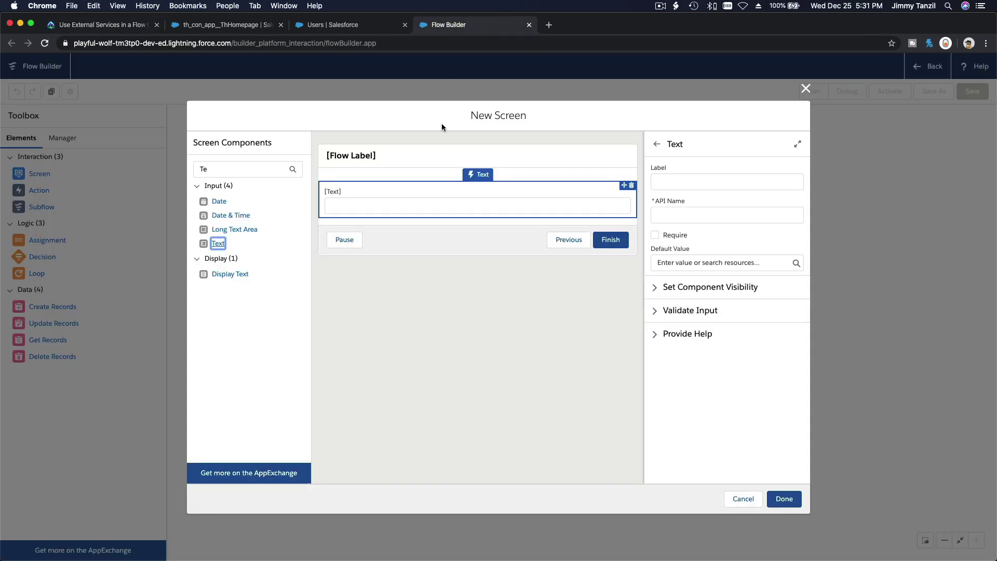
click(704, 183)
key(cmd+v)
click(704, 213)
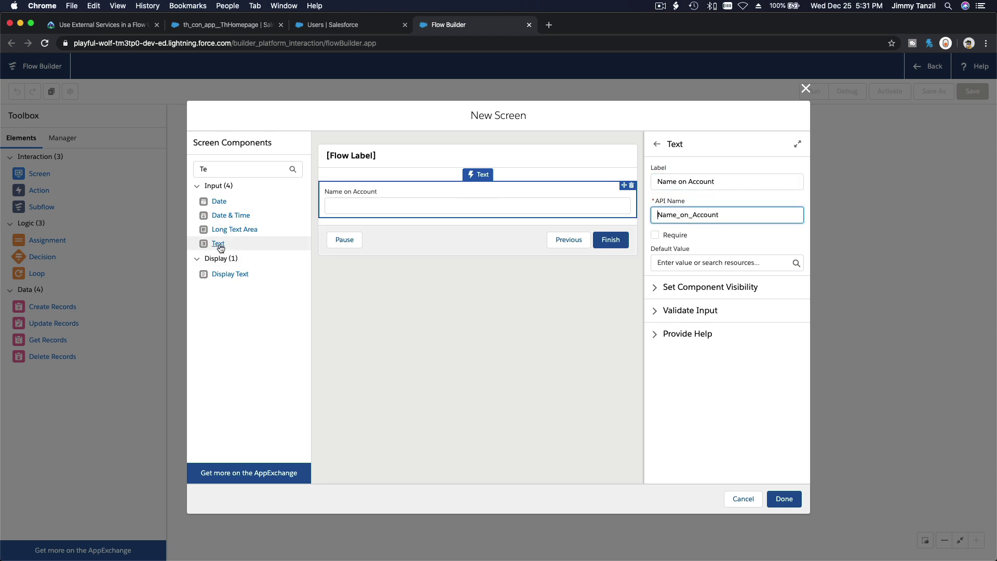
drag(287, 242, 345, 221)
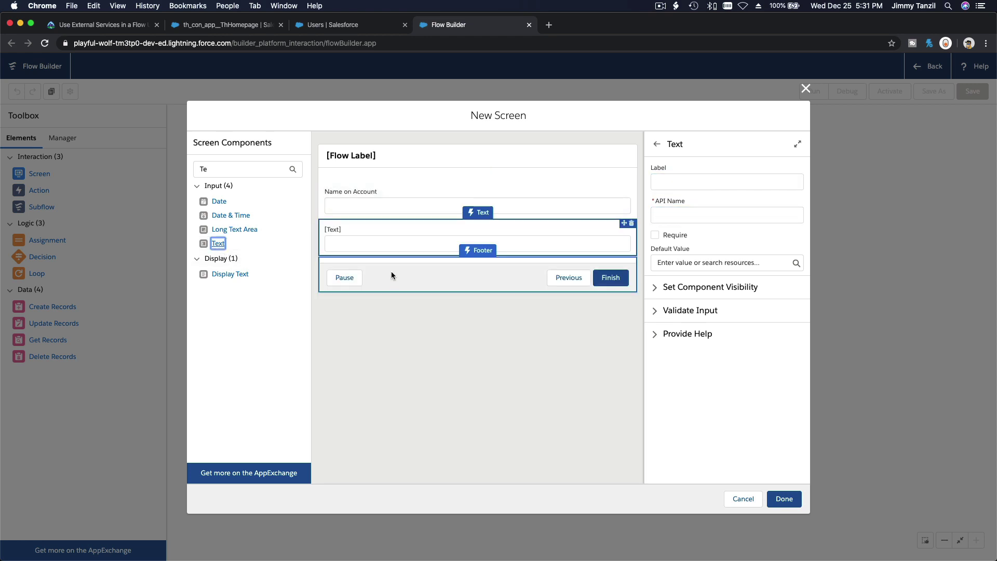
Step: Copy the label text 'Account Type' from step 7 of the Trailhead lesson
click(79, 23)
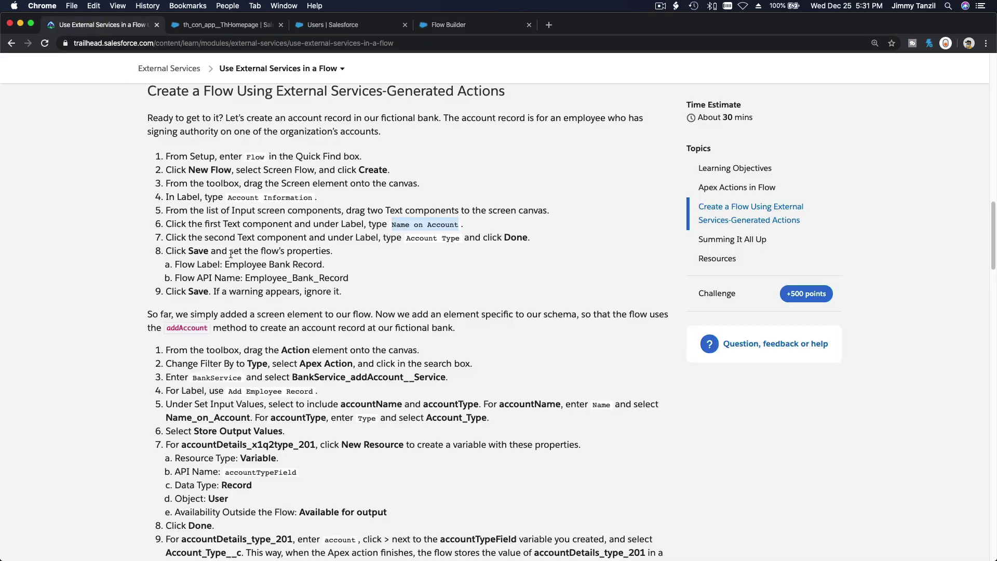
scroll(231, 254, down, 2)
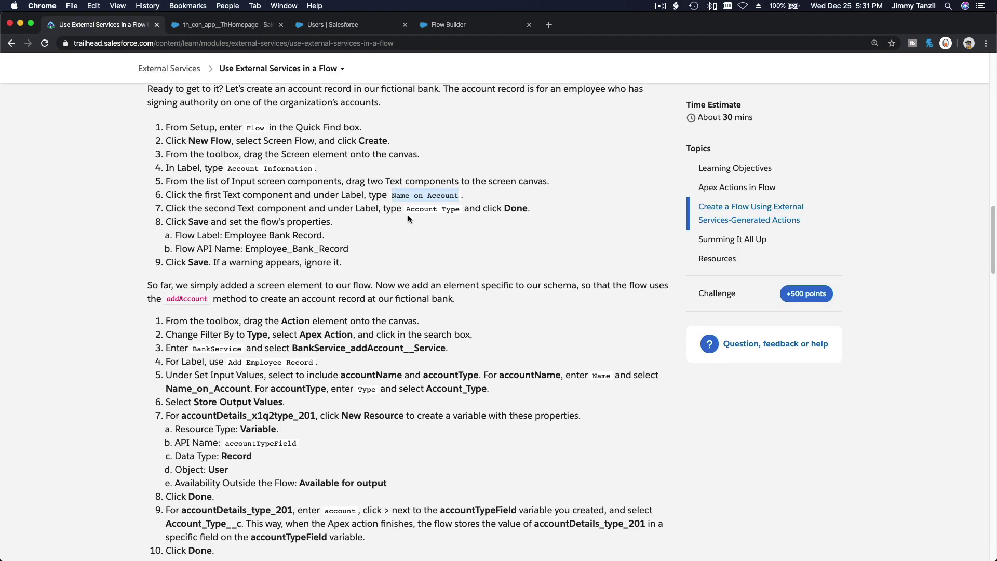
click(406, 208)
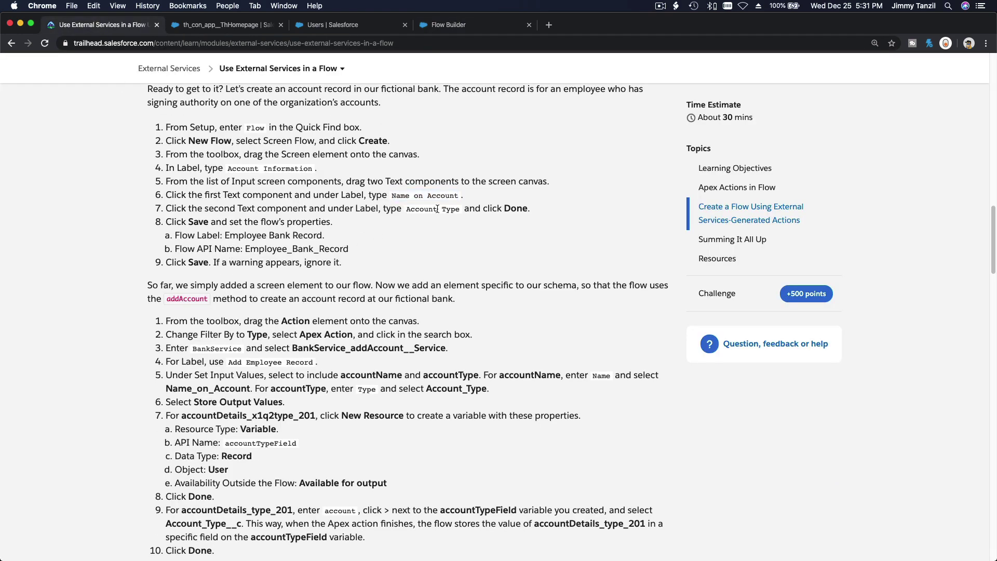
drag(406, 208, 460, 212)
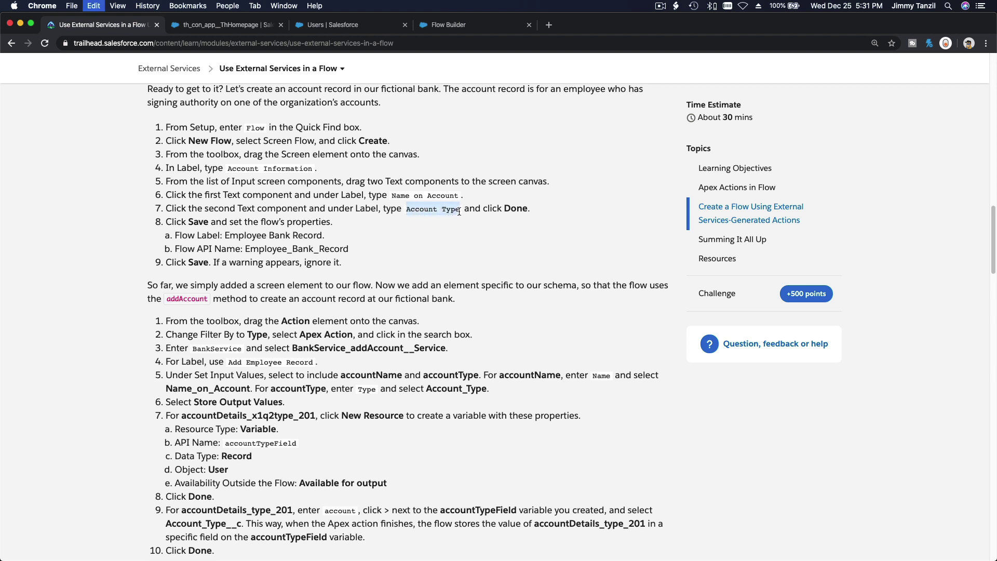
Step: Label the second Text field 'Account Type', auto-filling the API name Account_Type
click(474, 33)
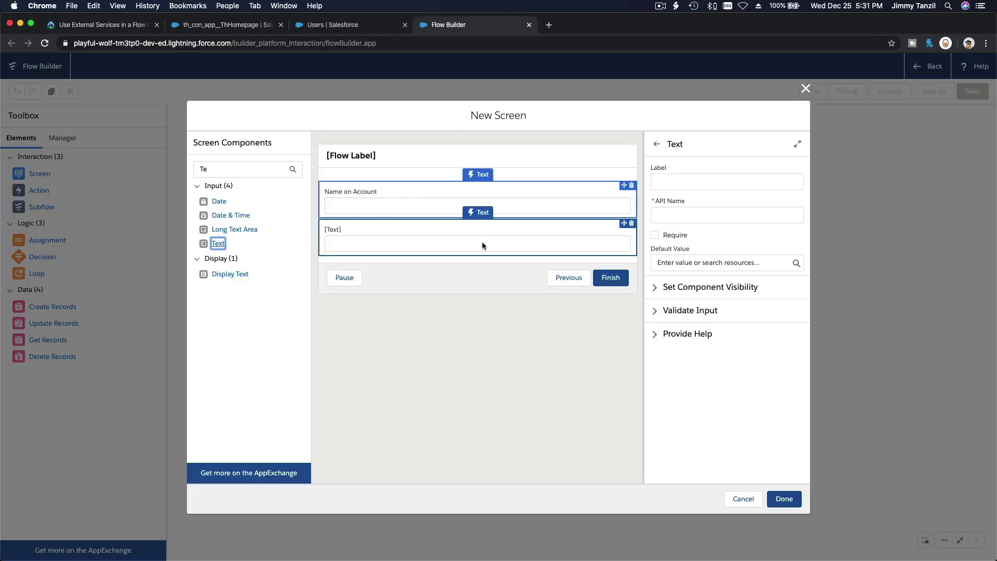
click(676, 182)
key(super+v)
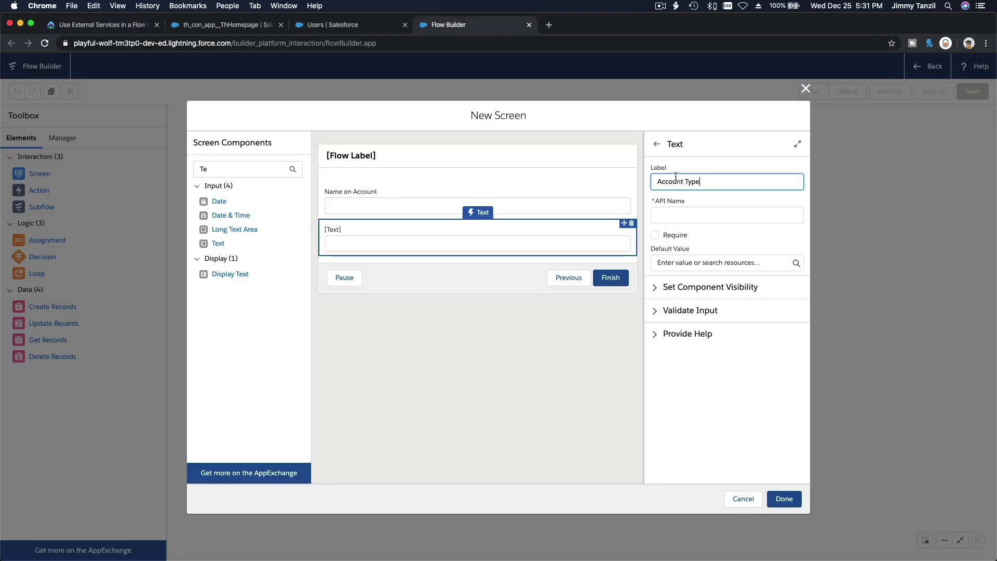
key(Tab)
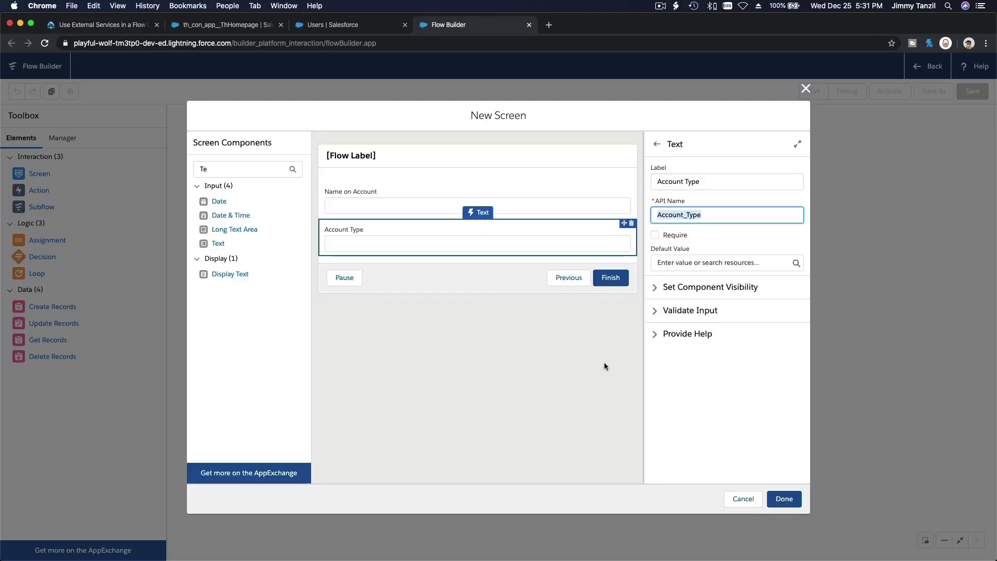
click(603, 364)
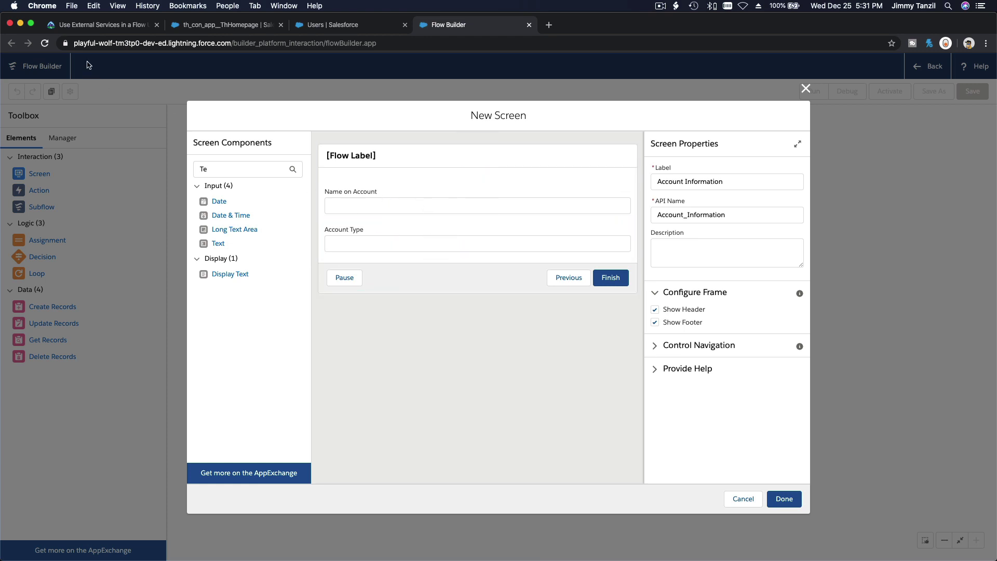
click(89, 26)
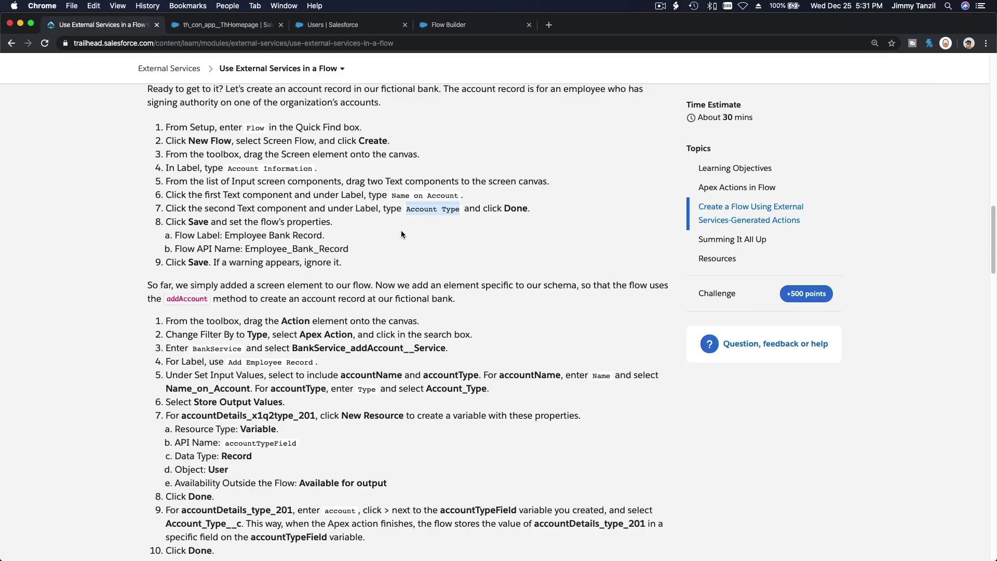
Step: Finish the Account Information screen and connect Start to it
scroll(401, 235, down, 1)
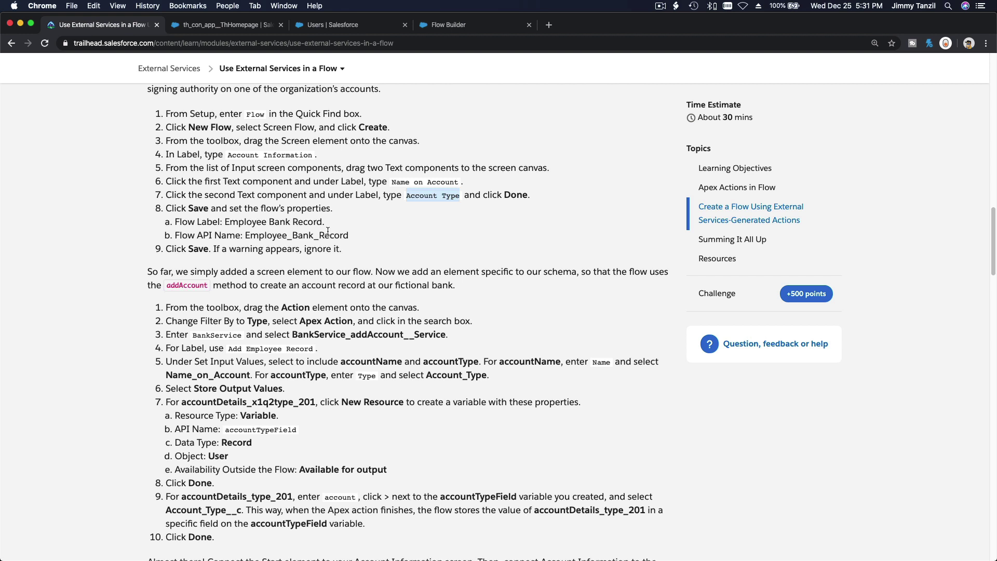
drag(225, 222, 322, 219)
key(super+c)
click(219, 219)
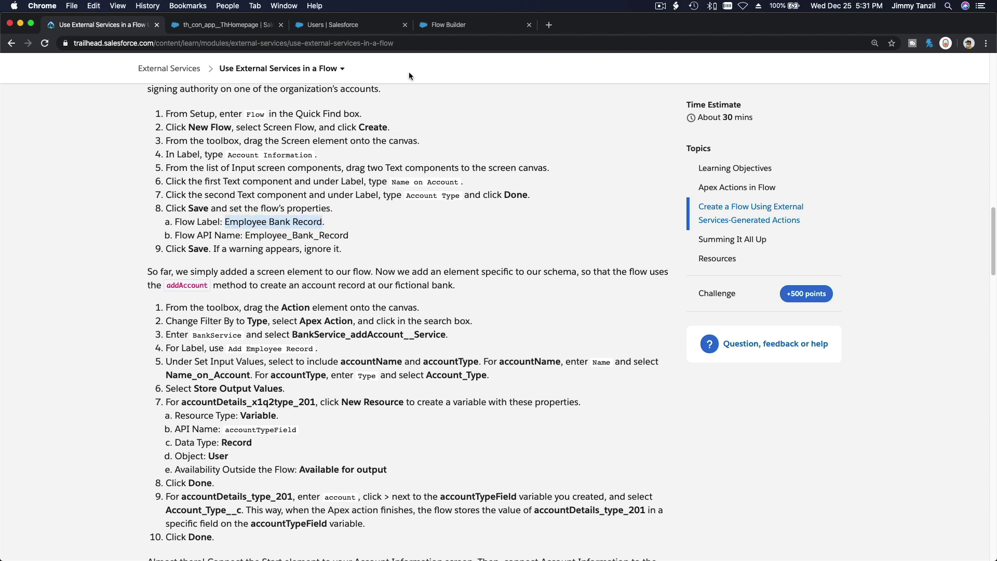
click(429, 31)
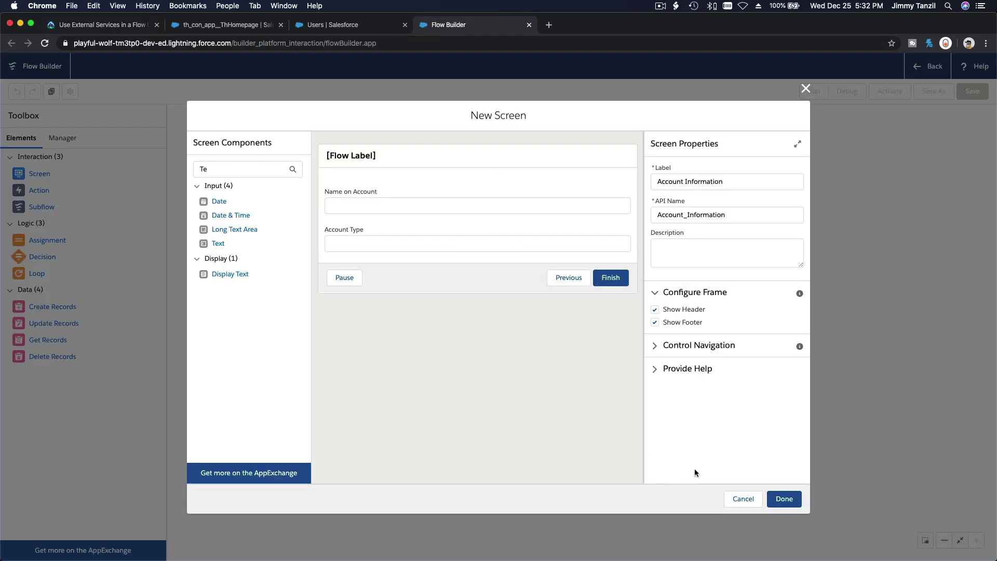
click(785, 499)
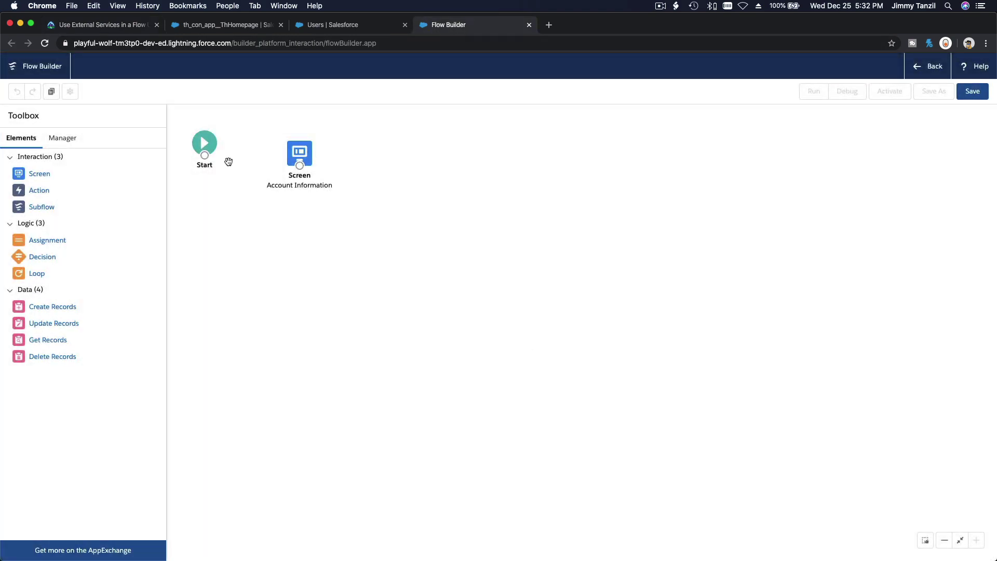
drag(204, 155, 304, 142)
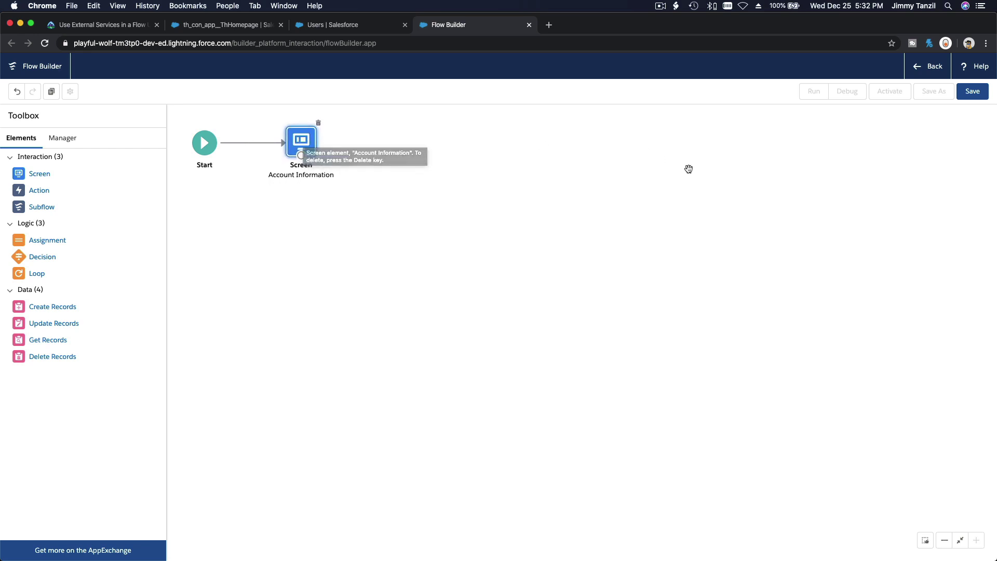
Step: Save the flow with the label 'Employee Bank Record' as version 1
click(971, 92)
key(super+v)
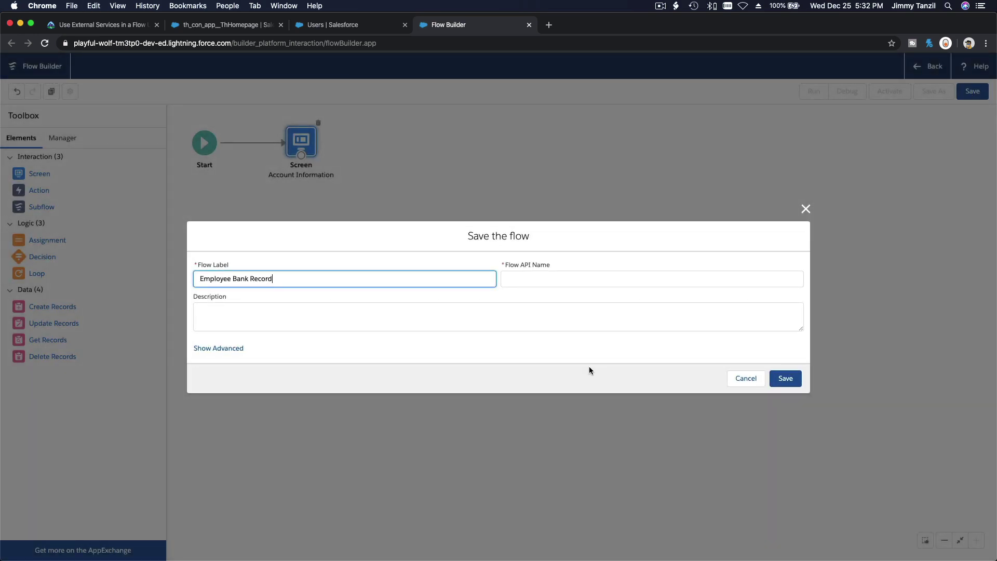
key(Tab)
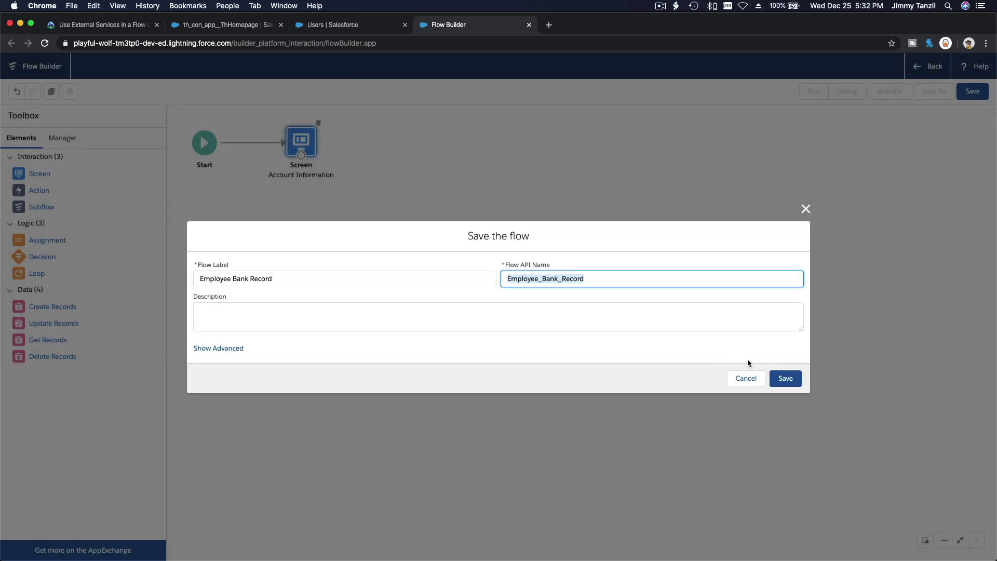
click(784, 378)
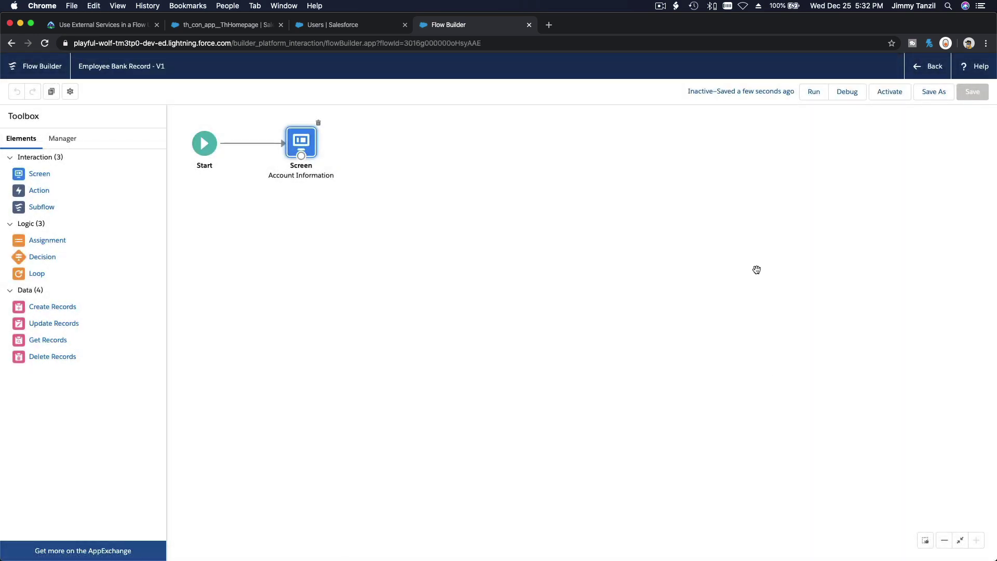
click(107, 24)
scroll(328, 257, down, 3)
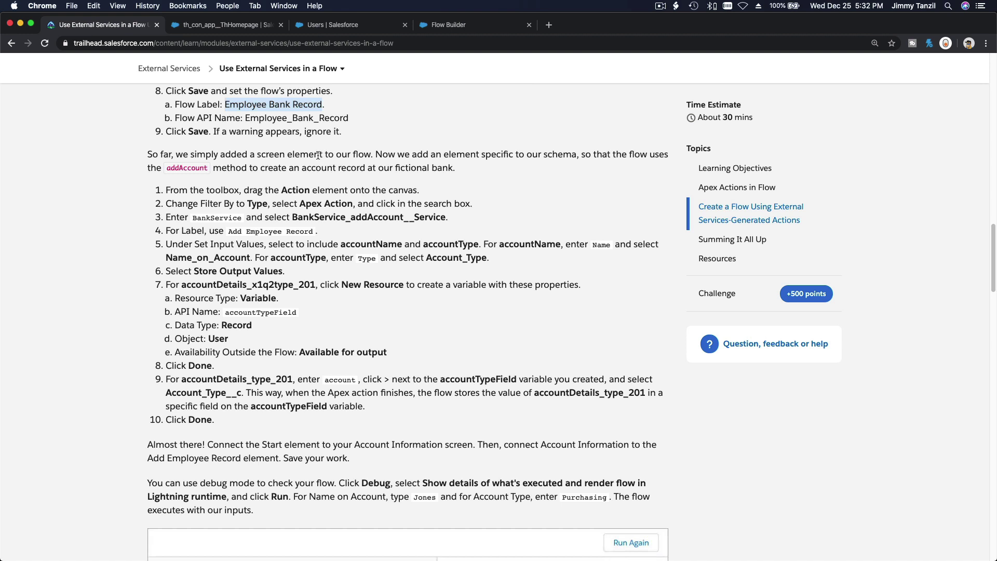
Step: Select 'Add Employee Record' from step 4 of the lesson's action instructions, then return to the flow
double_click(192, 168)
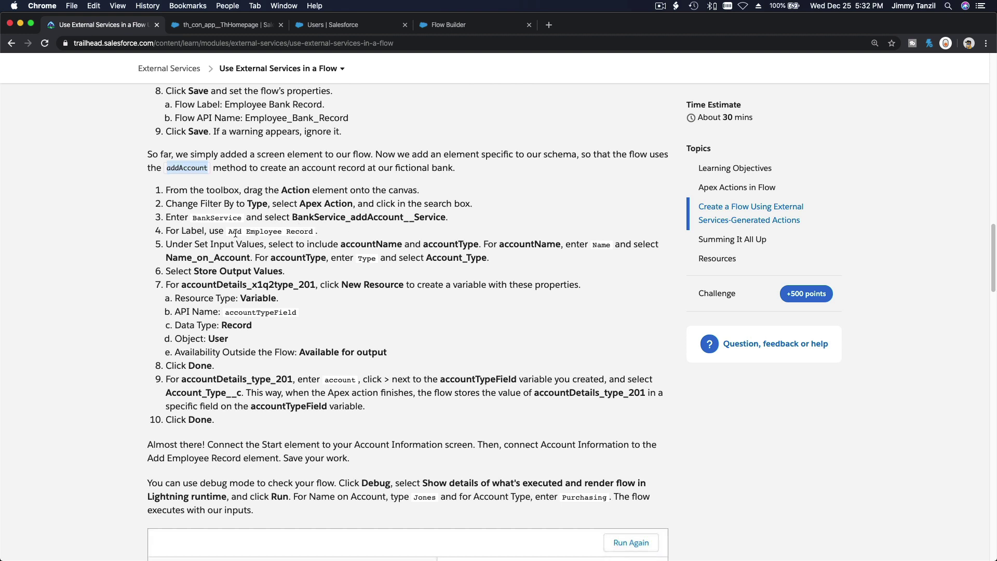
drag(228, 231, 314, 229)
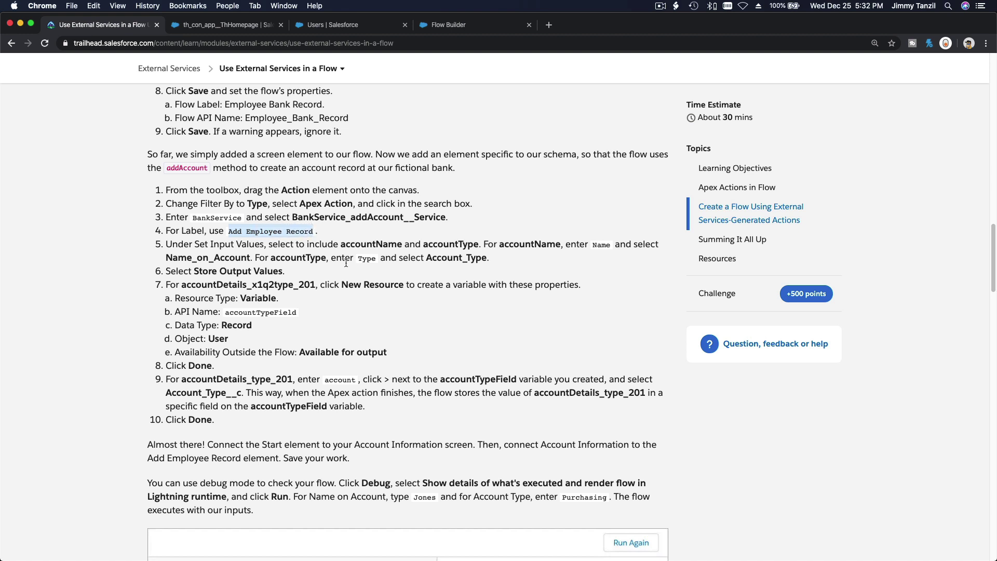
click(440, 27)
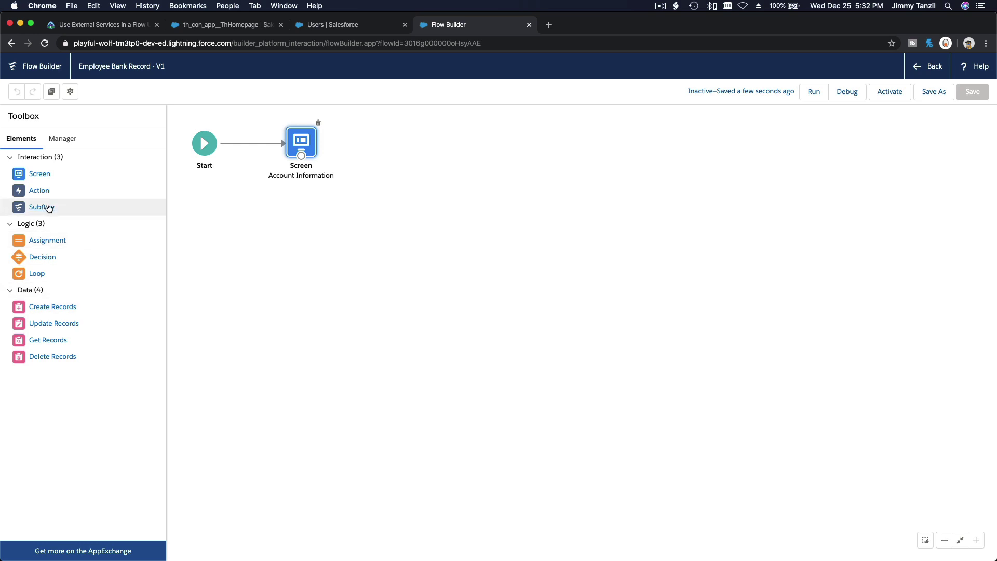
Step: Add the Apex action BankService_addAccount__Service labelled 'Add Employee Record'
drag(41, 194, 399, 142)
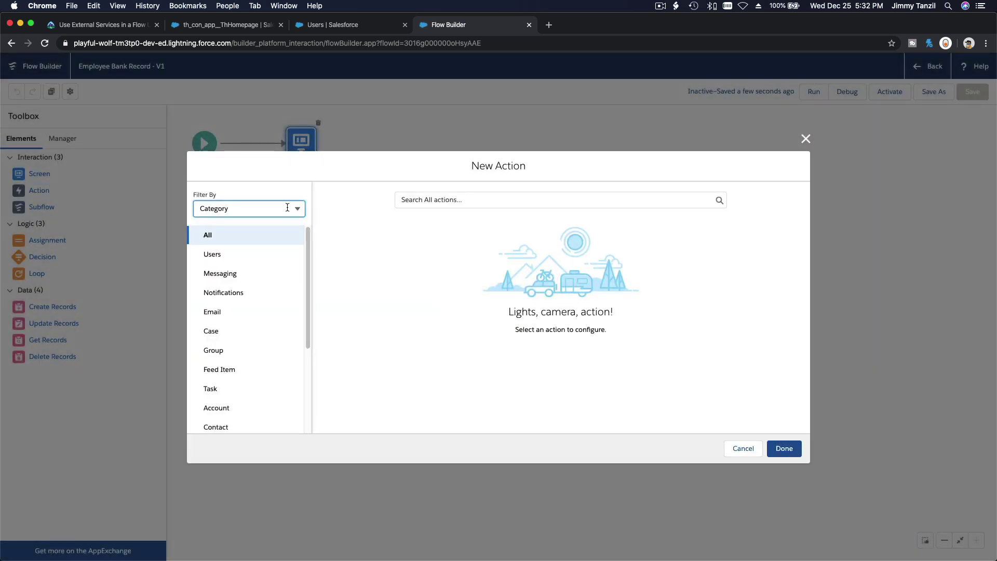
click(287, 207)
click(278, 247)
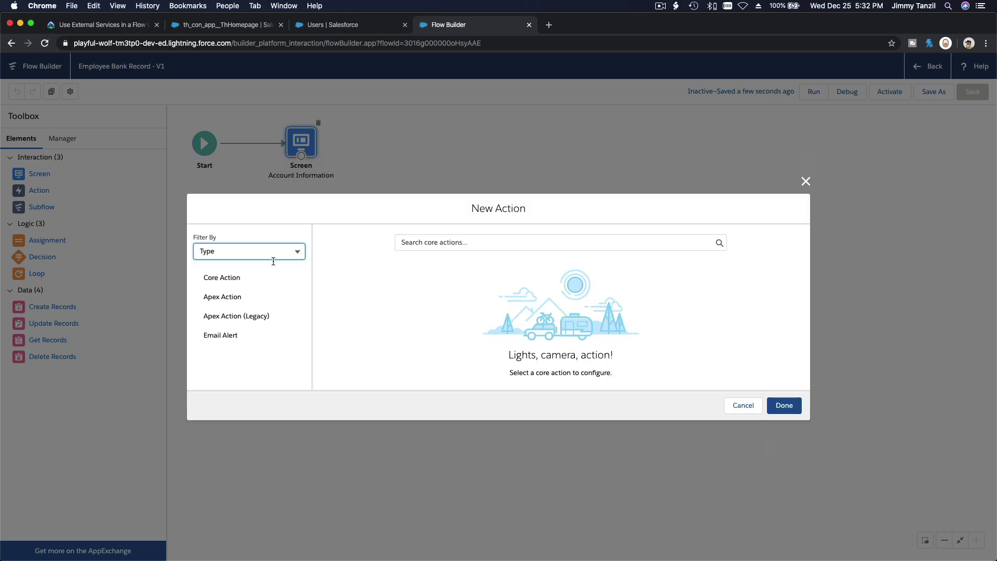
click(268, 296)
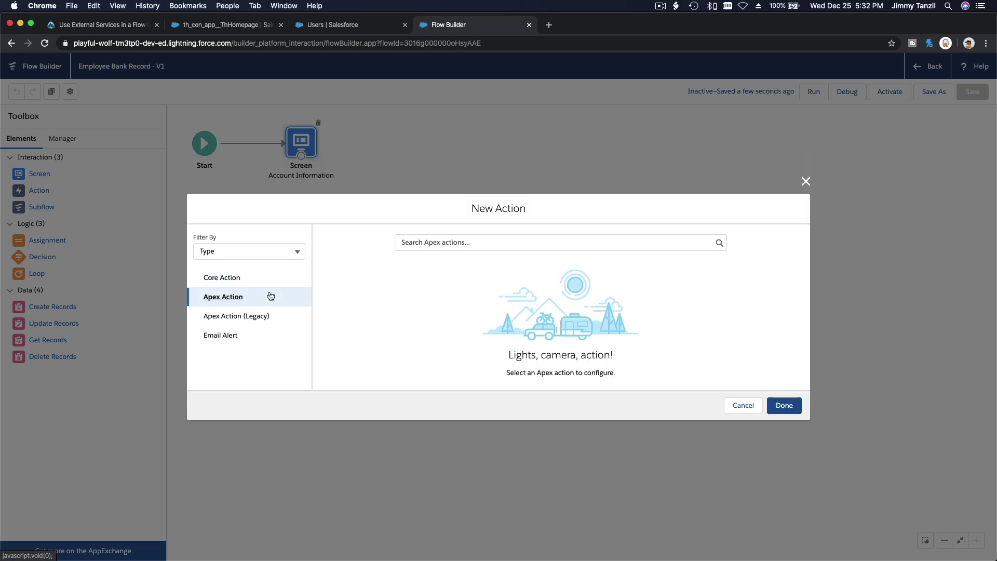
click(509, 238)
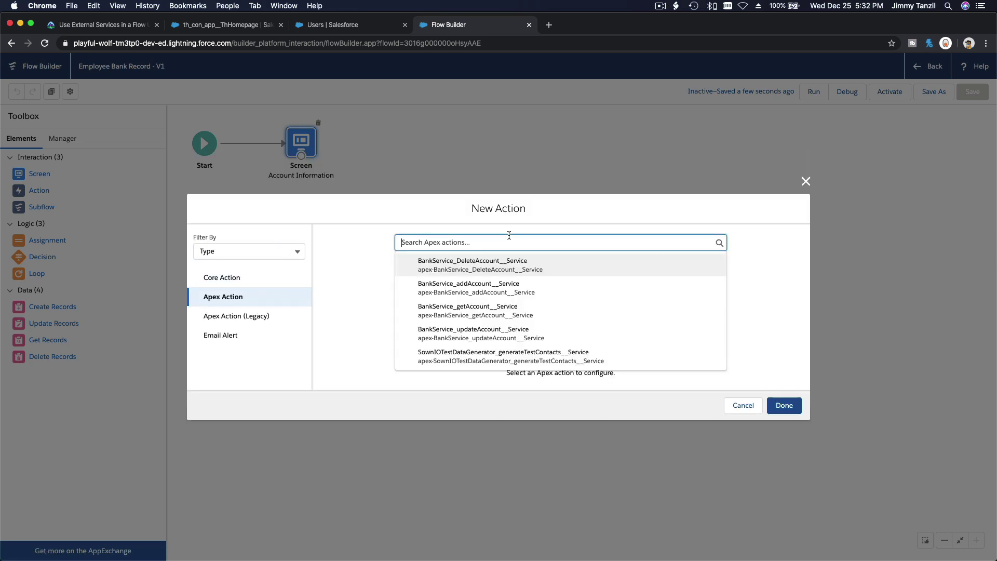
click(519, 295)
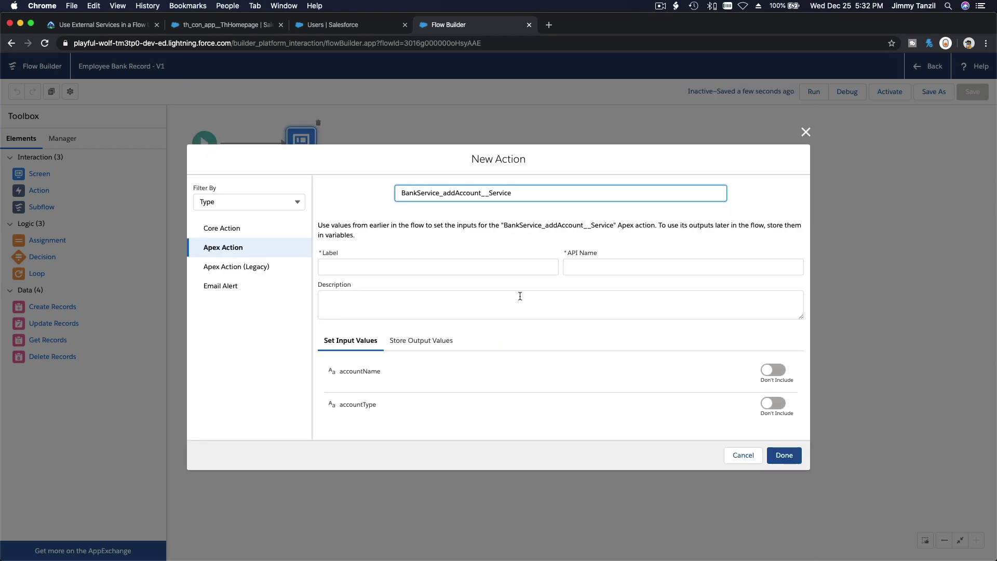
click(499, 268)
text(Add Employee Record)
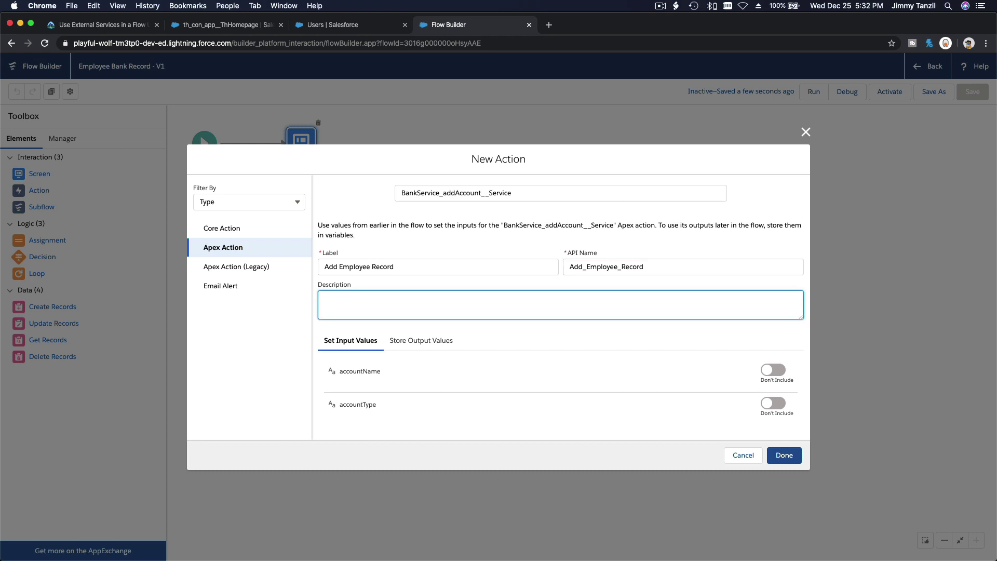
Step: Set accountName to {!Name_on_Account} and accountType to {!Account_Type}, then open Store Output Values
click(767, 369)
click(771, 413)
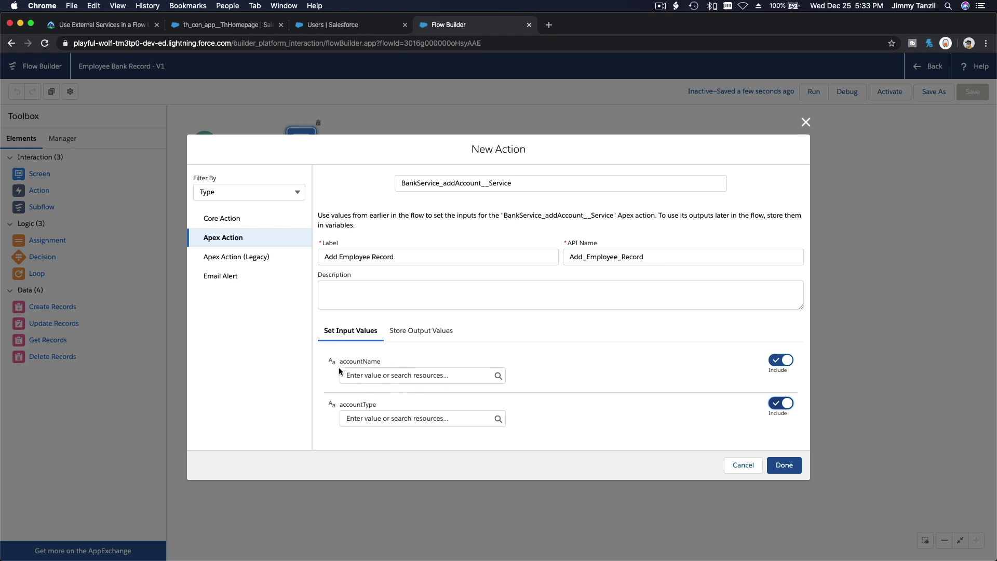
click(416, 374)
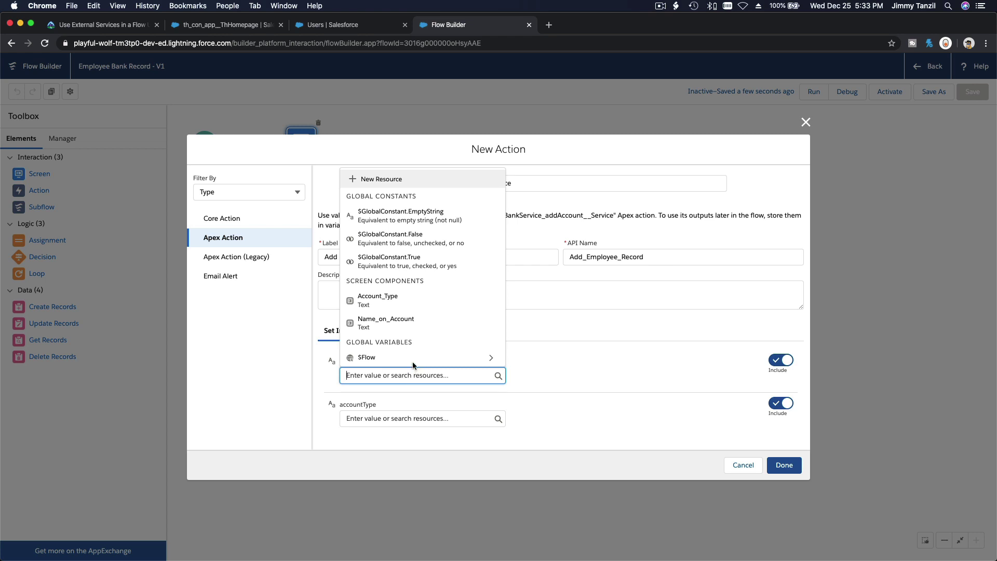
click(415, 321)
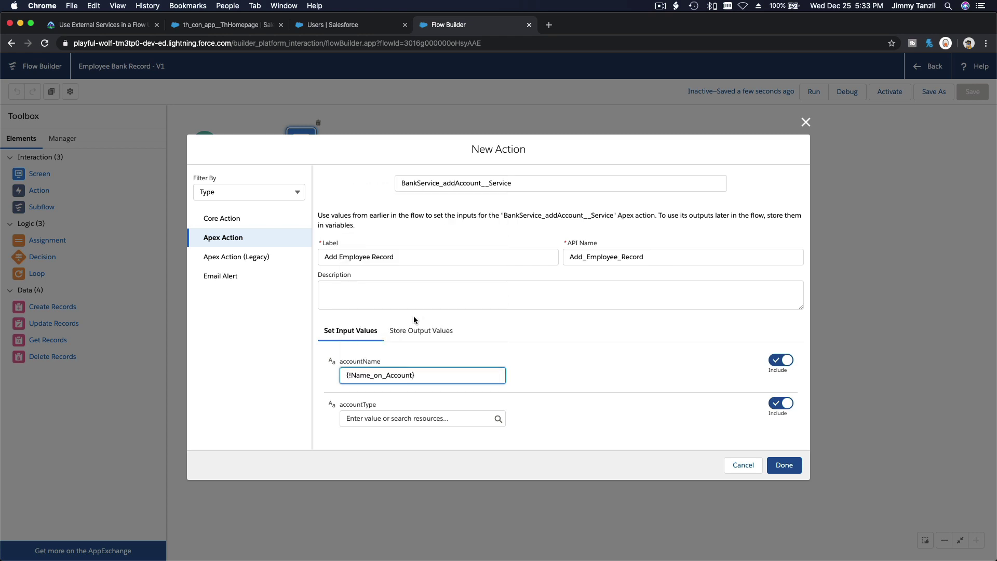
click(397, 420)
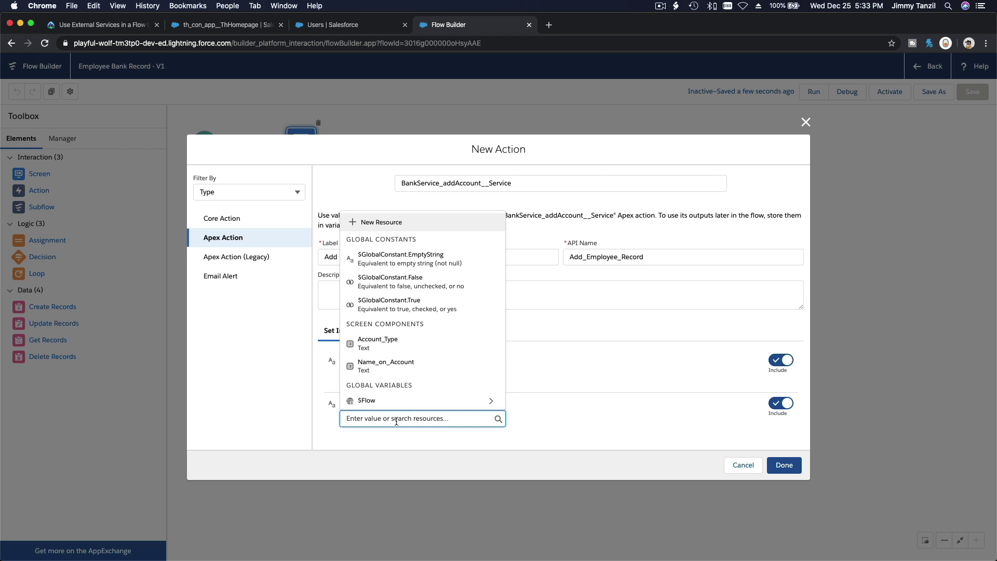
click(396, 346)
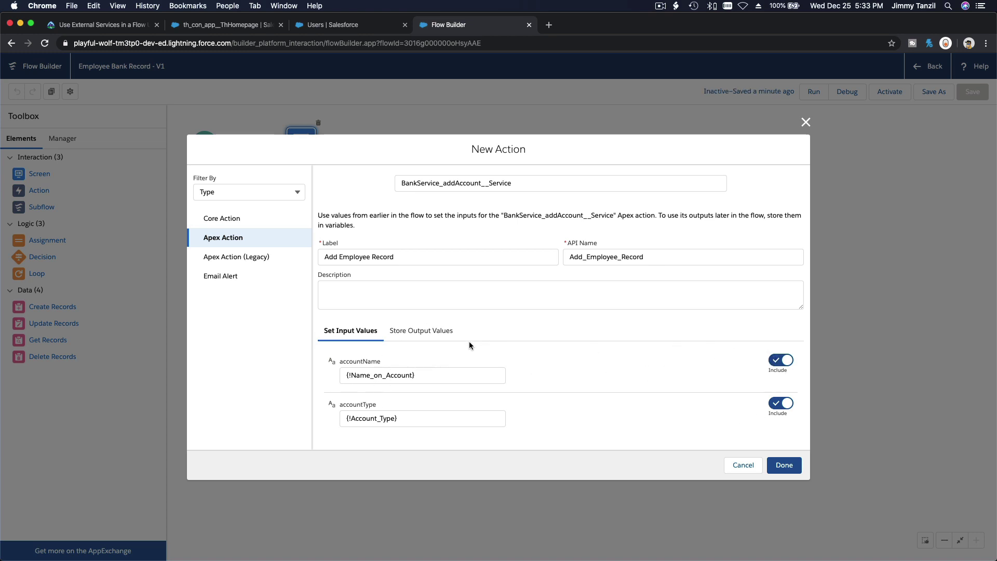
click(421, 331)
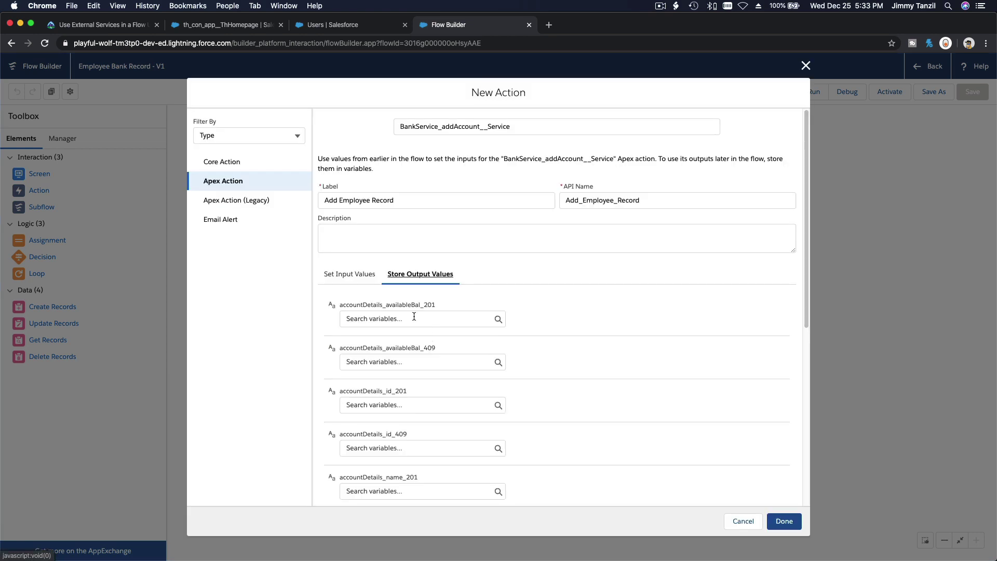
scroll(412, 316, down, 2)
scroll(223, 132, up, 2)
click(112, 25)
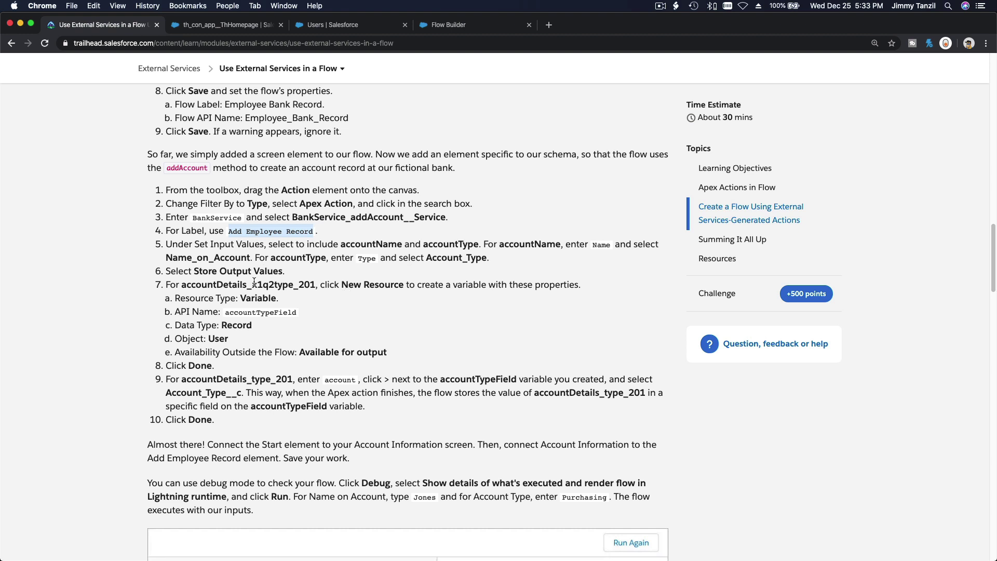
Step: Select the variable name accountTypeField in the lesson's New Resource step 7b
scroll(254, 282, down, 1)
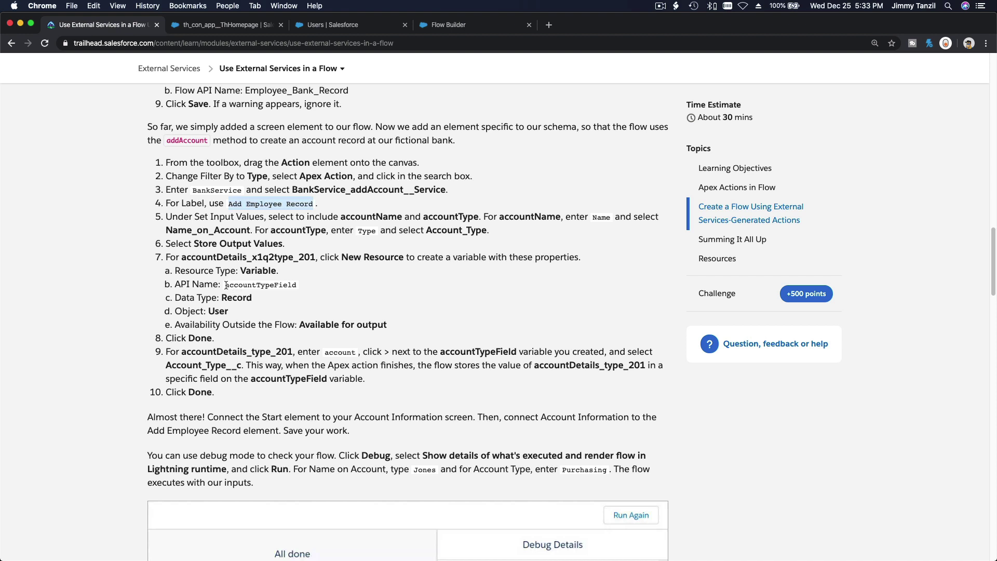
drag(226, 285, 296, 286)
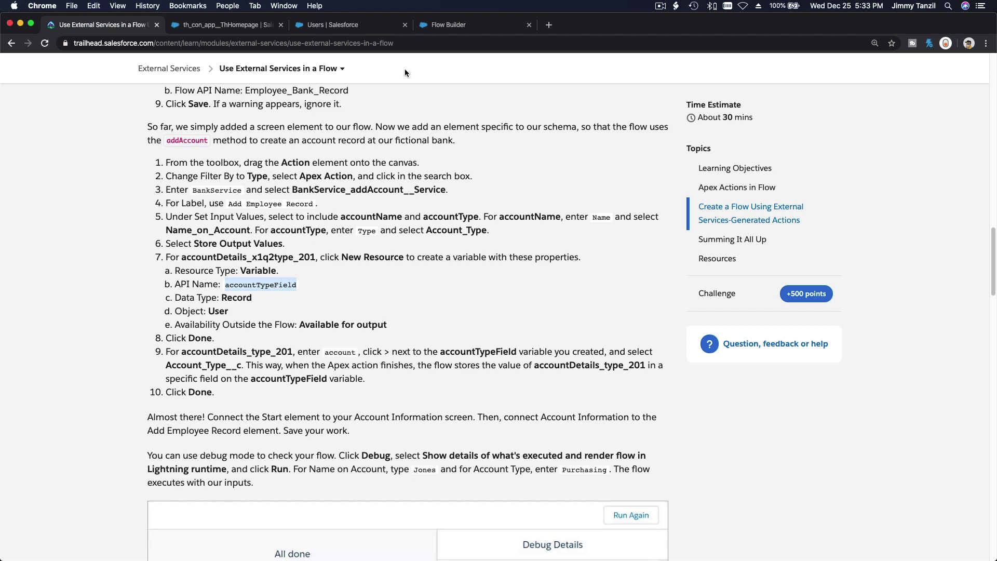
Step: Open the resource choices for the accountDetails_x1q2type_201 output in Store Output Values
click(451, 26)
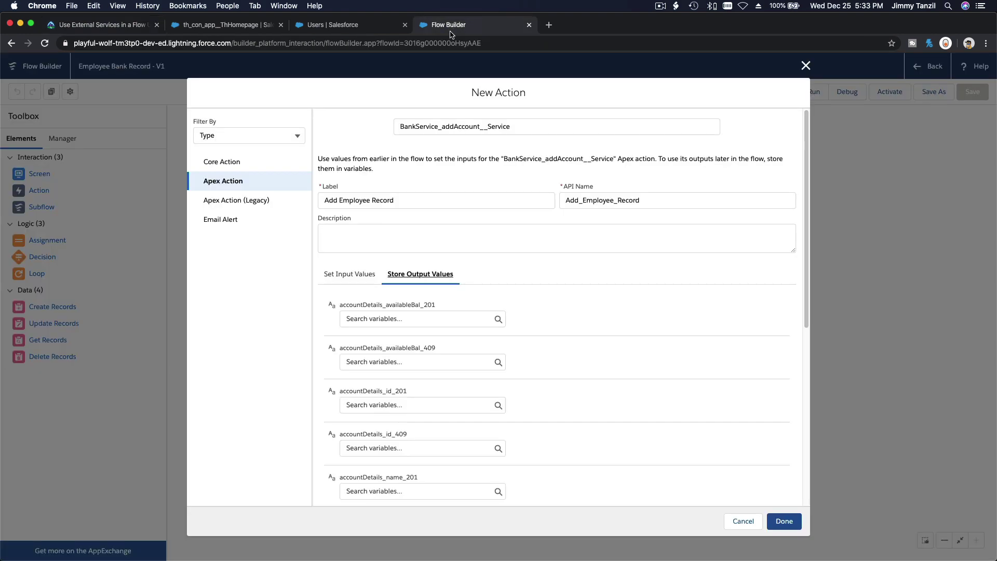
scroll(531, 294, down, 4)
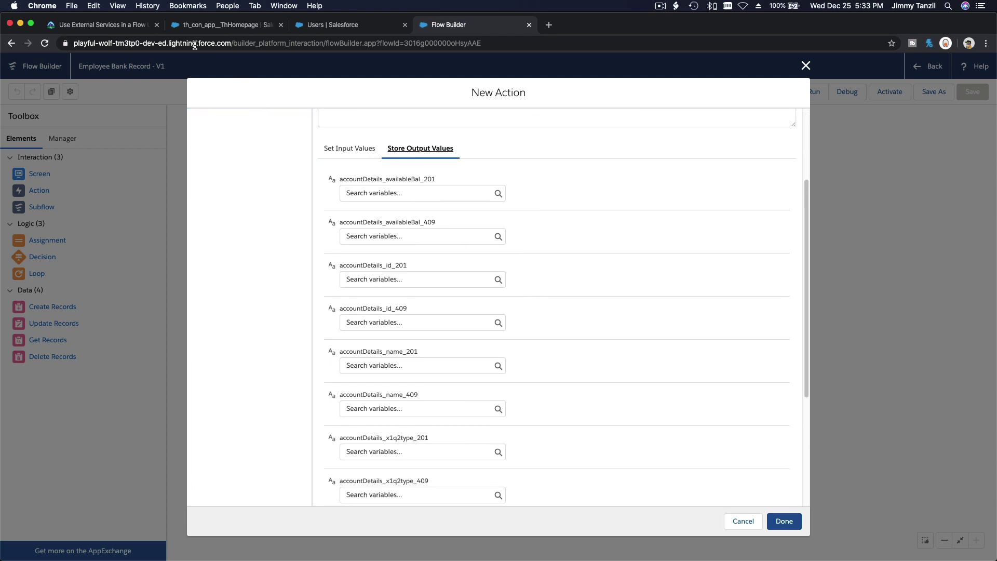
click(105, 25)
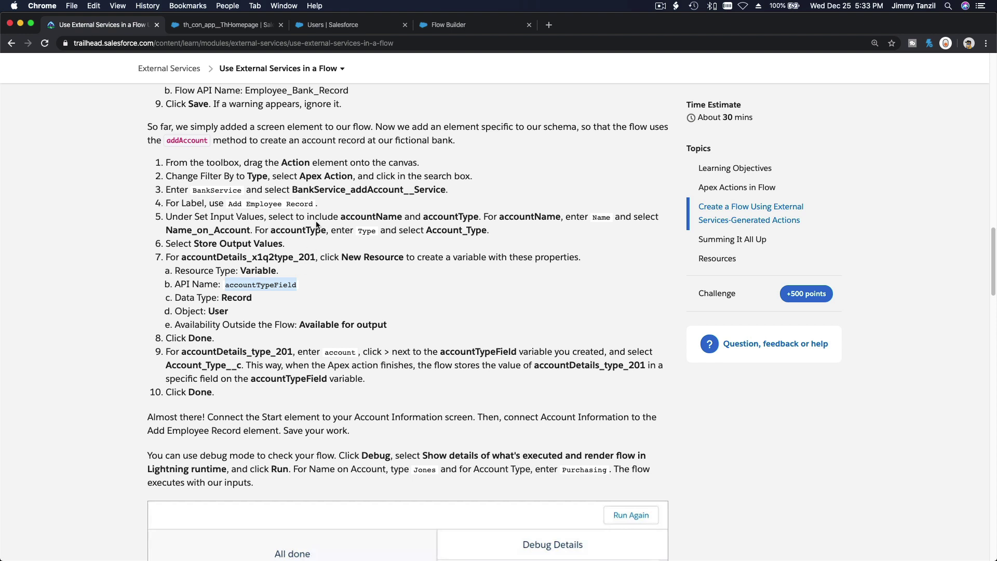
click(450, 27)
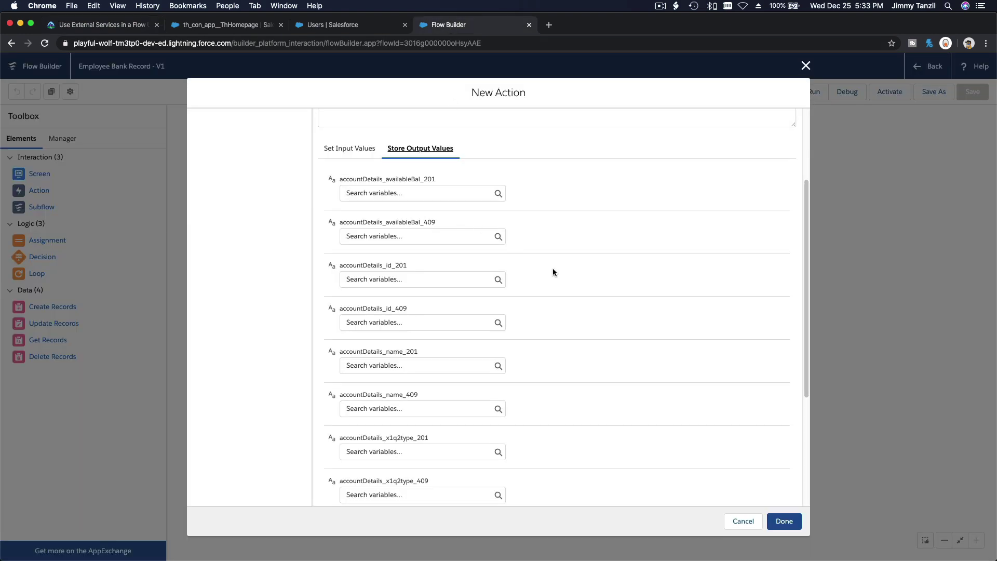
scroll(553, 269, down, 3)
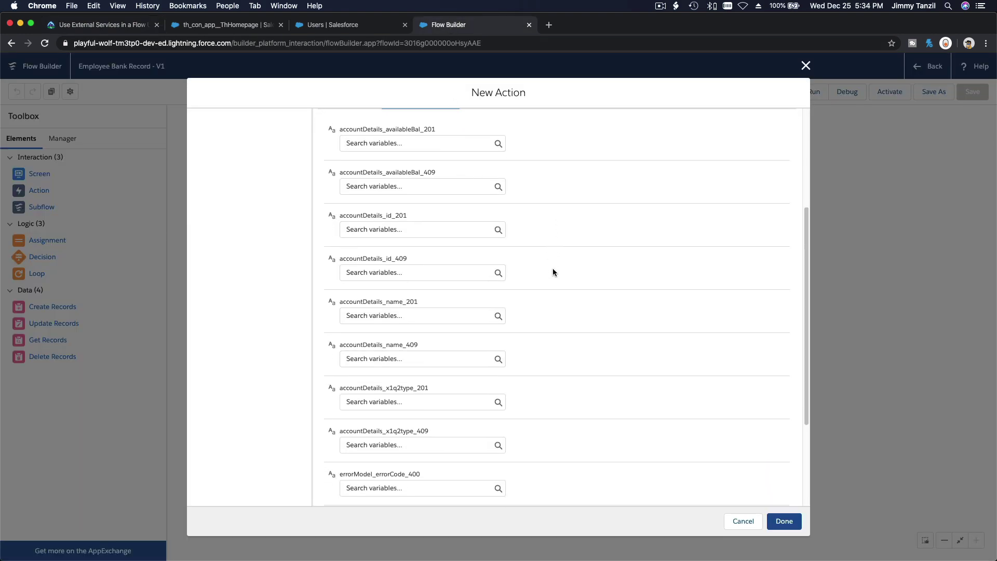
scroll(553, 268, down, 4)
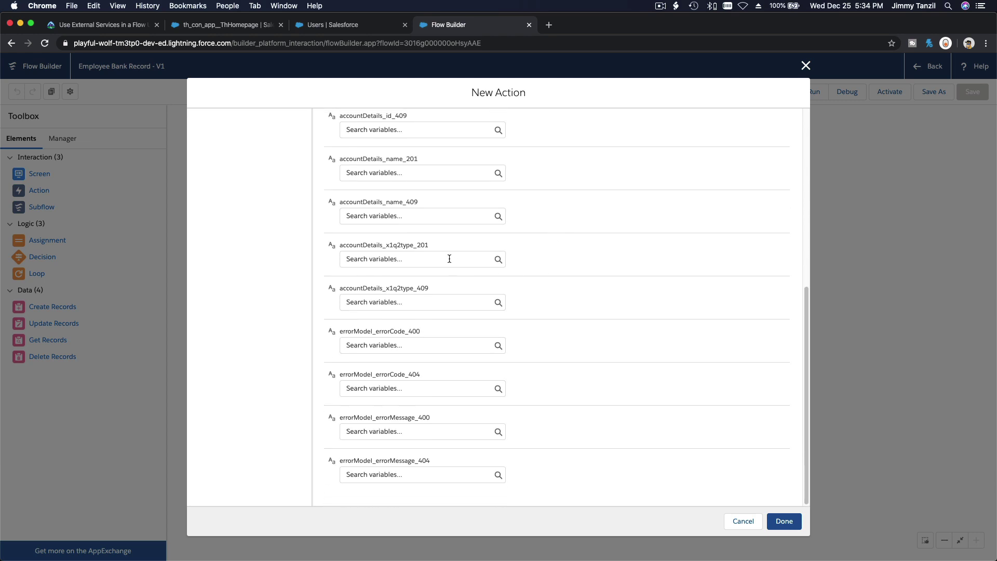
click(449, 258)
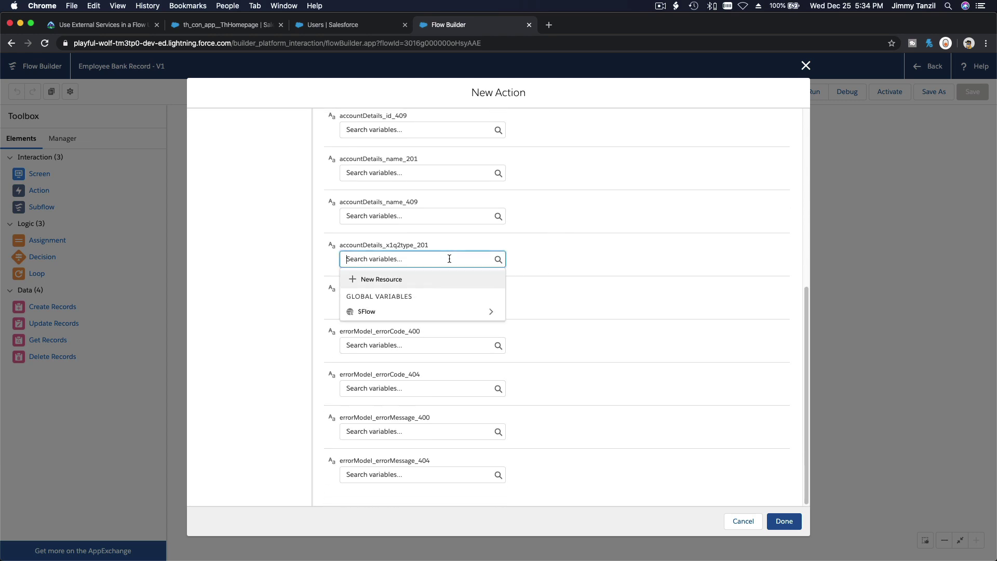
Step: Create a new variable resource named accountTypeField with data type Record
click(408, 281)
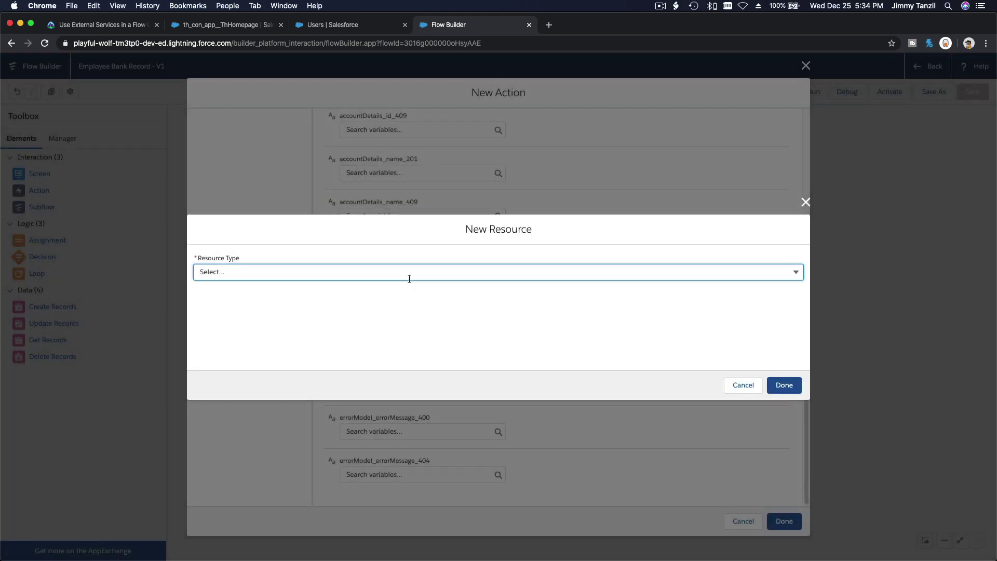
click(347, 276)
click(336, 295)
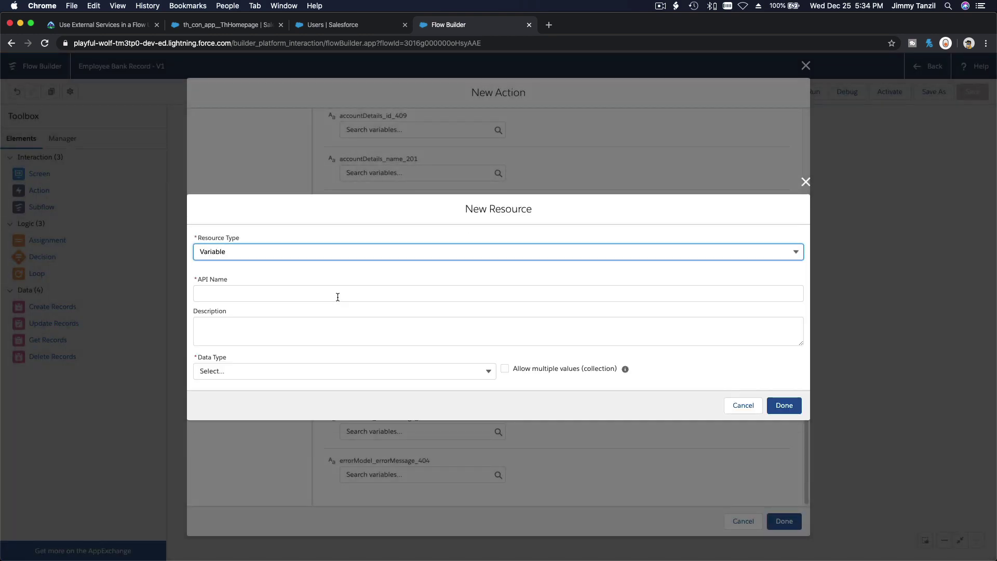
click(317, 293)
text(accountTypeField)
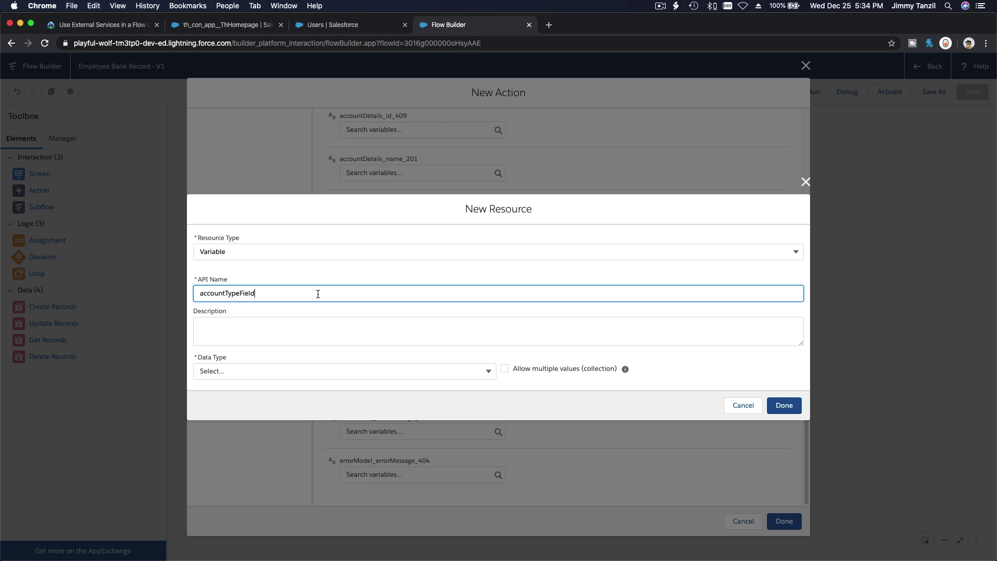
click(309, 331)
click(295, 371)
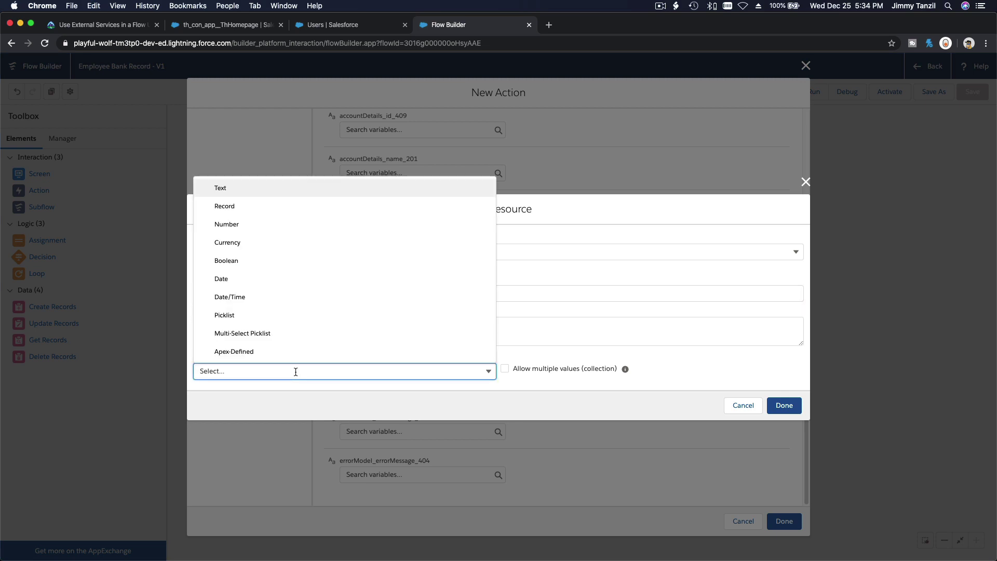
click(278, 206)
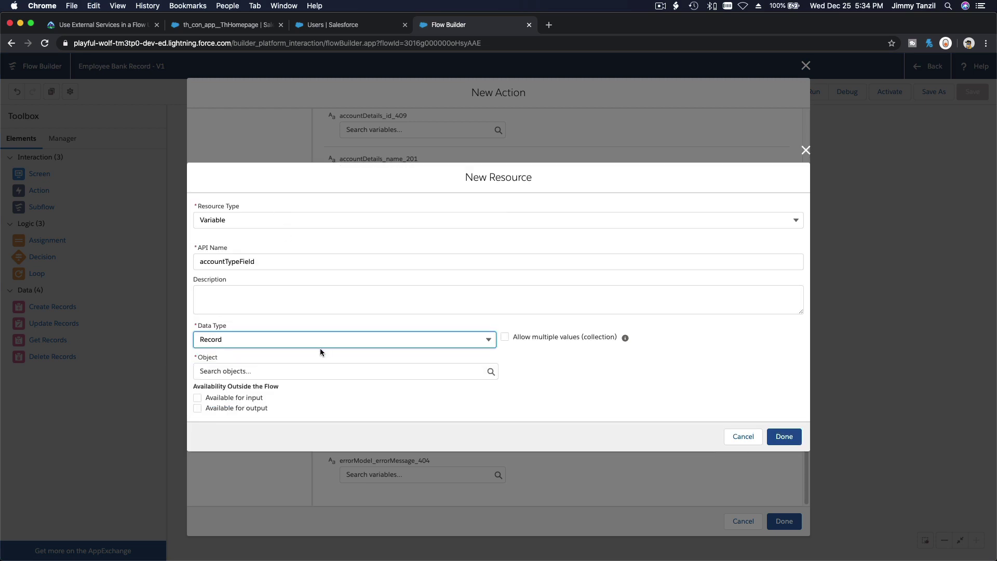
Step: Set the variable's object to User, make it available for output, and confirm it
click(325, 370)
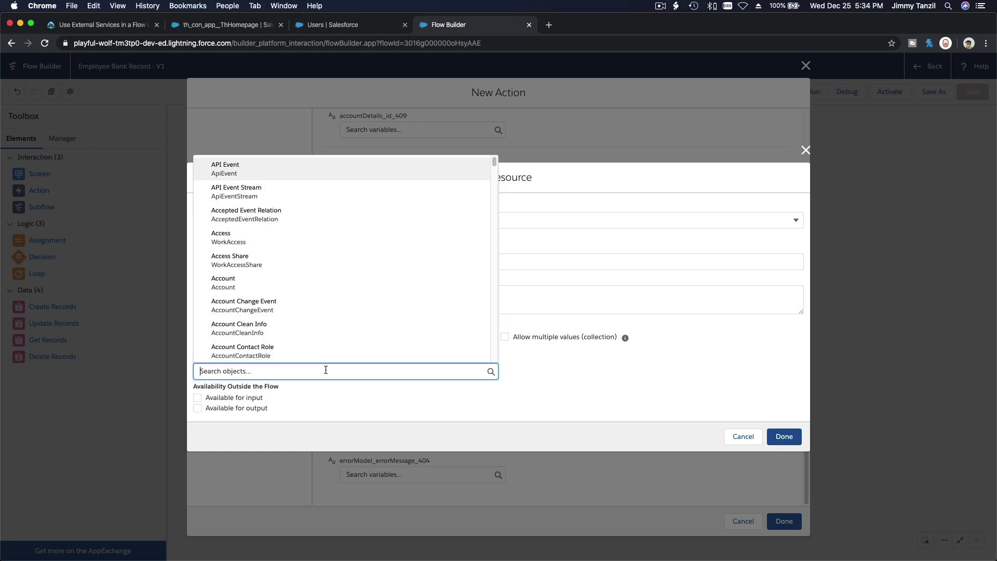
text(User)
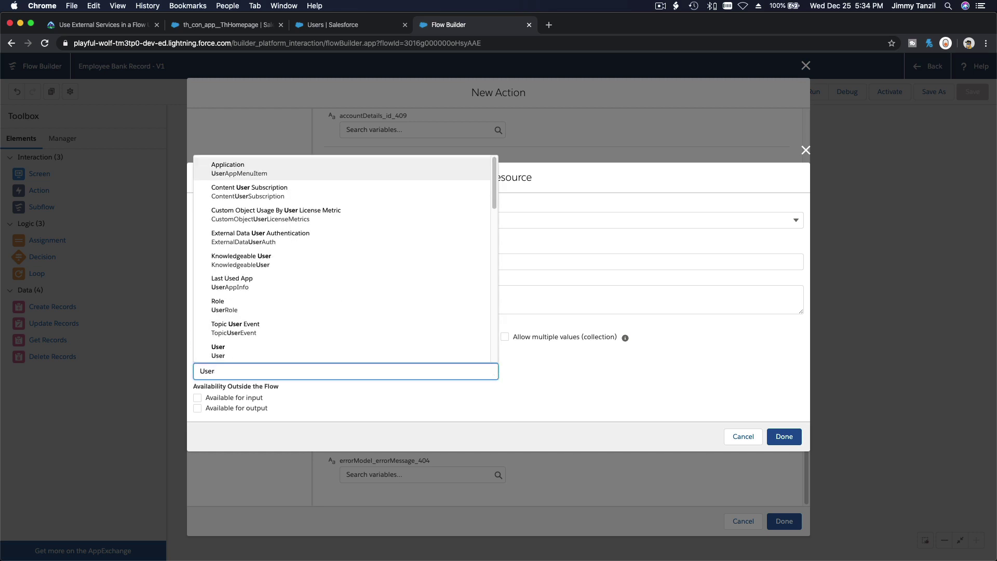
click(273, 345)
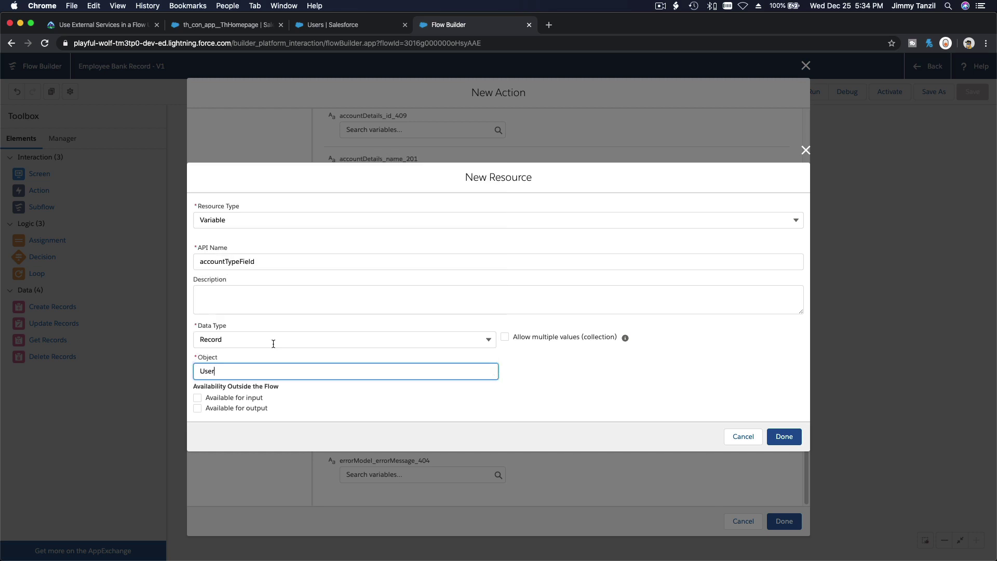
click(527, 370)
click(254, 408)
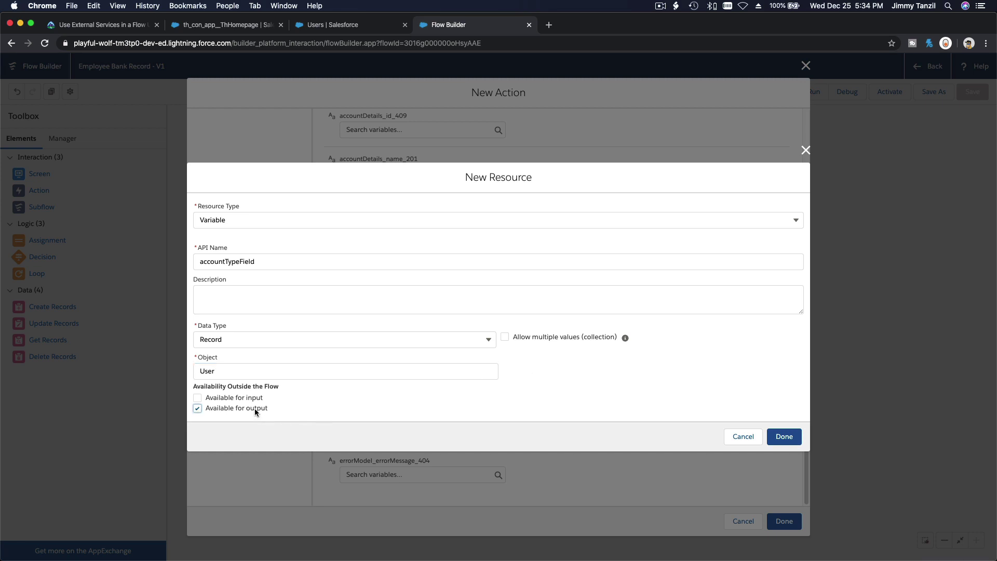
click(86, 23)
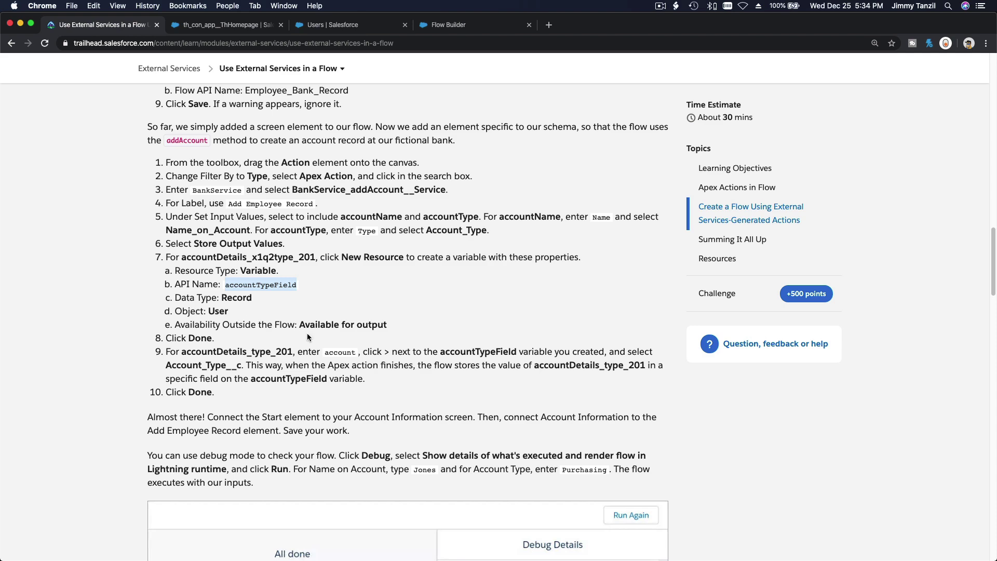
click(452, 31)
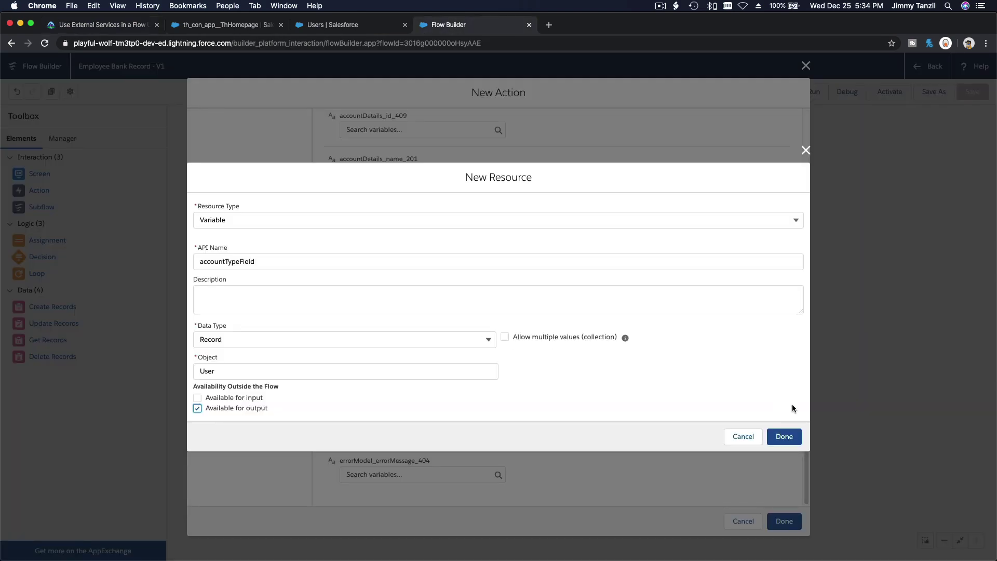
click(783, 436)
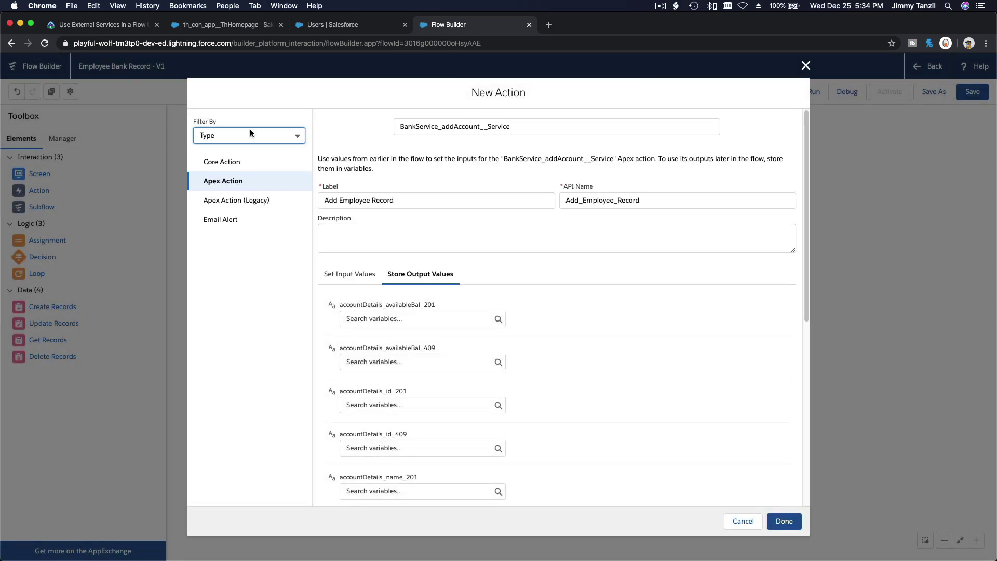
click(96, 26)
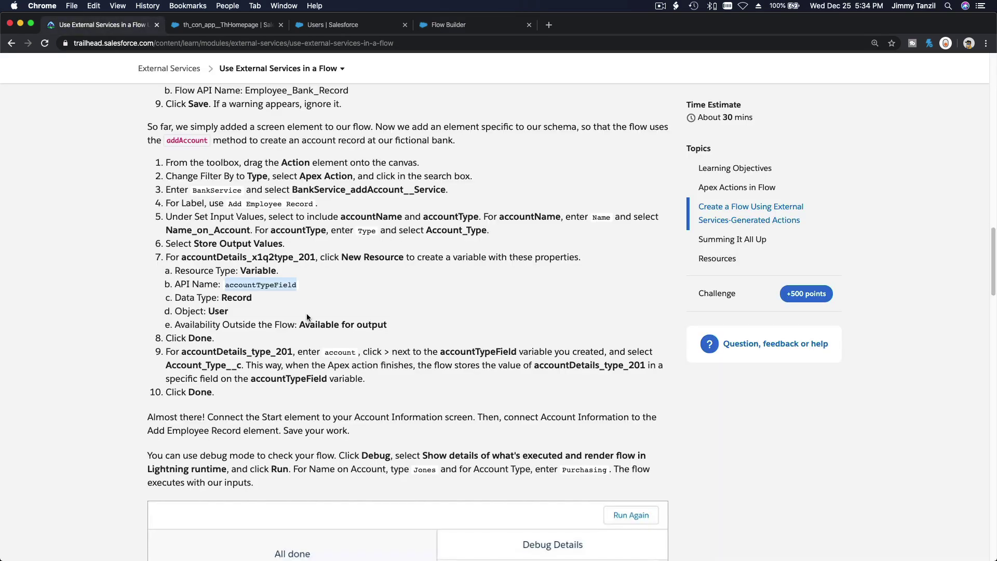
scroll(308, 314, down, 2)
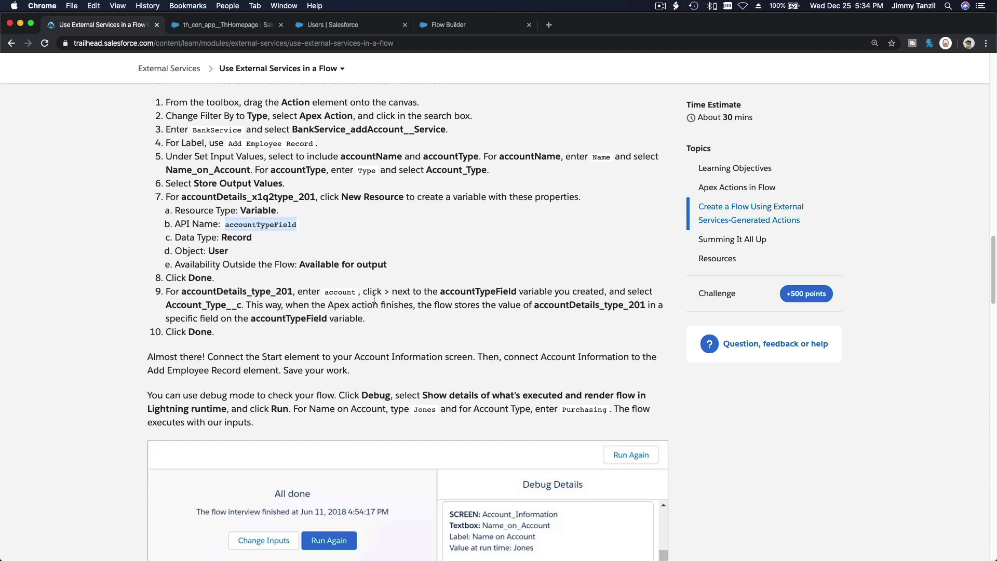
click(450, 28)
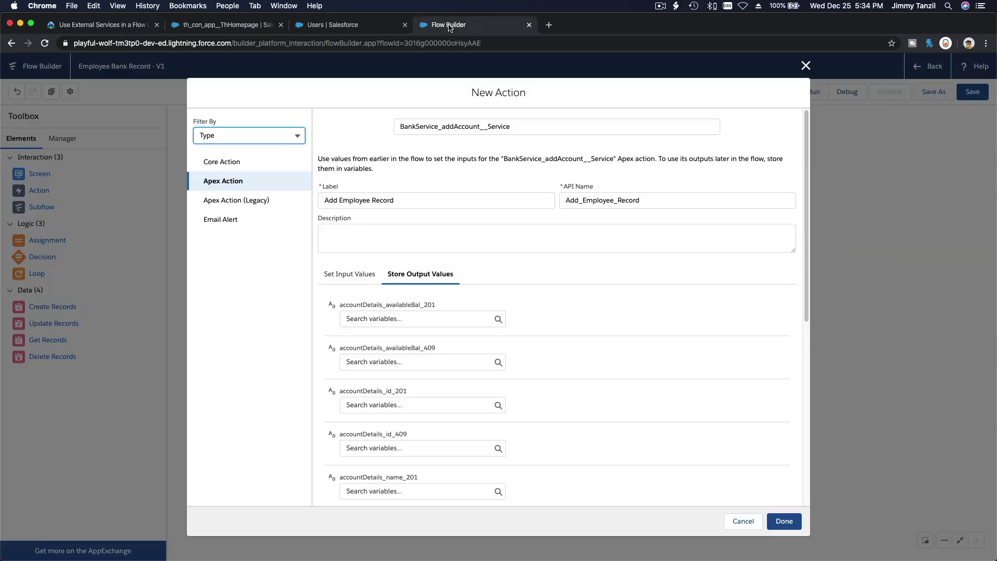
Step: Store the accountDetails_x1q2type_201 output in {!accountTypeField.Account_Type__c}
scroll(489, 332, down, 1)
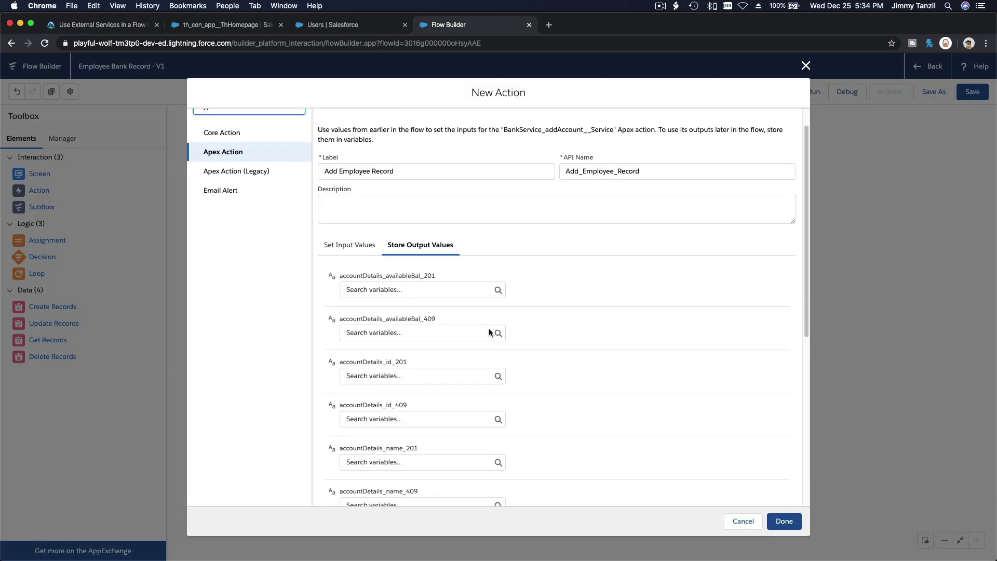
scroll(488, 332, down, 4)
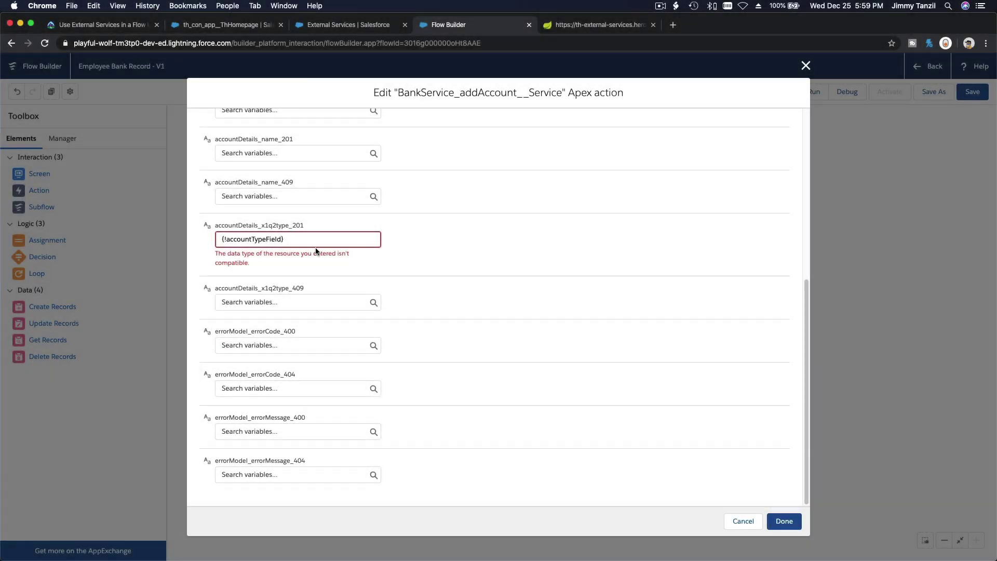
click(271, 240)
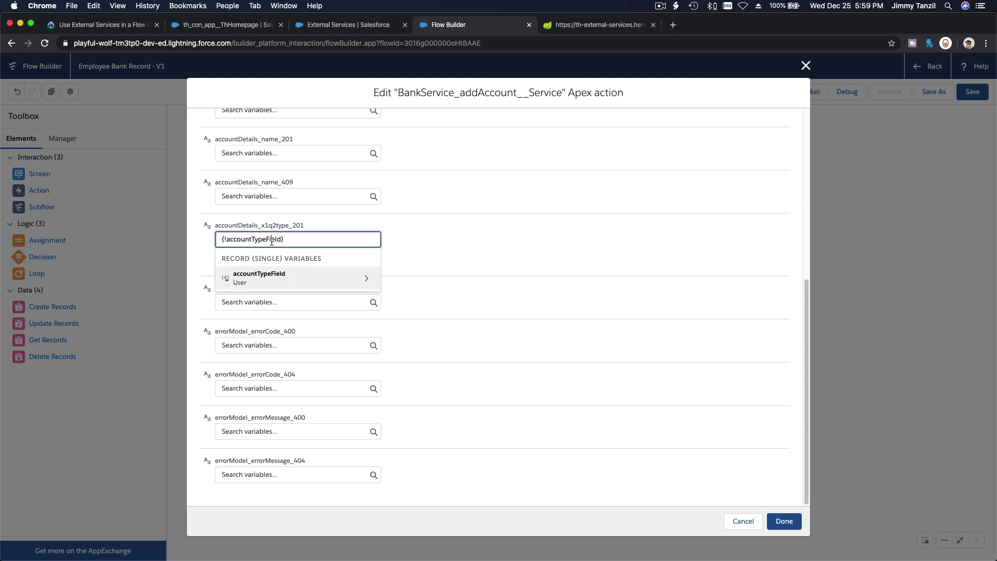
click(274, 278)
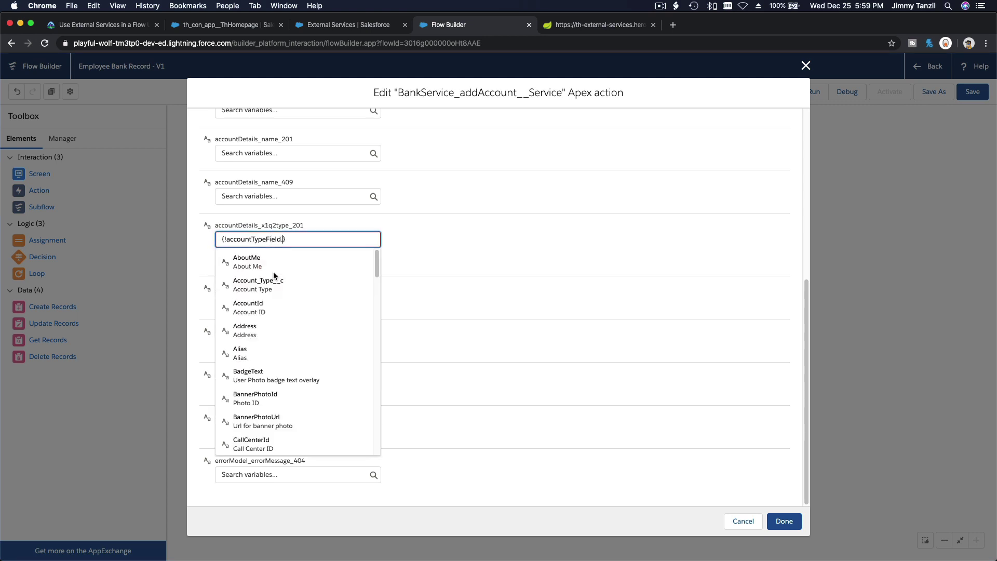
click(299, 287)
click(395, 252)
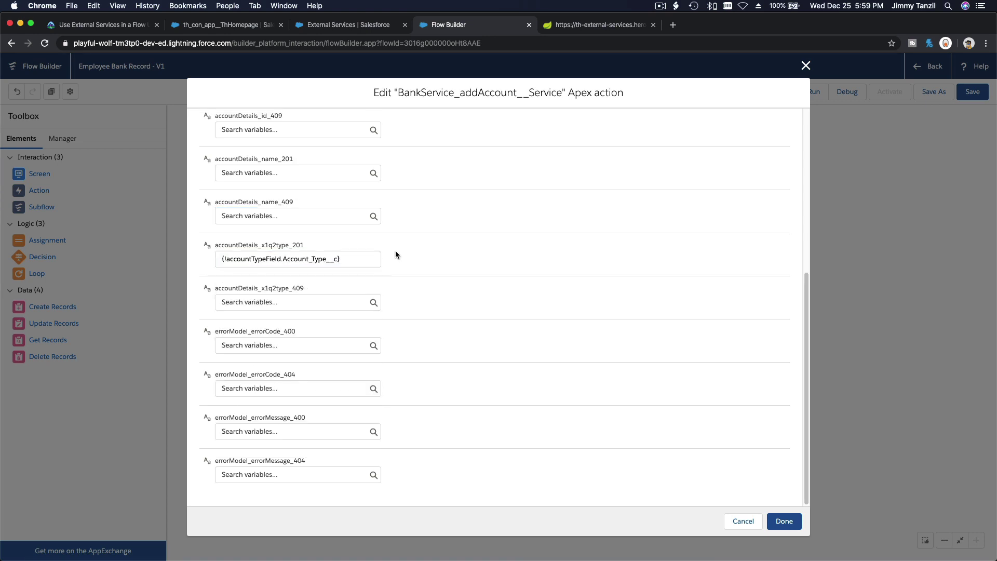
click(102, 25)
scroll(258, 279, up, 20)
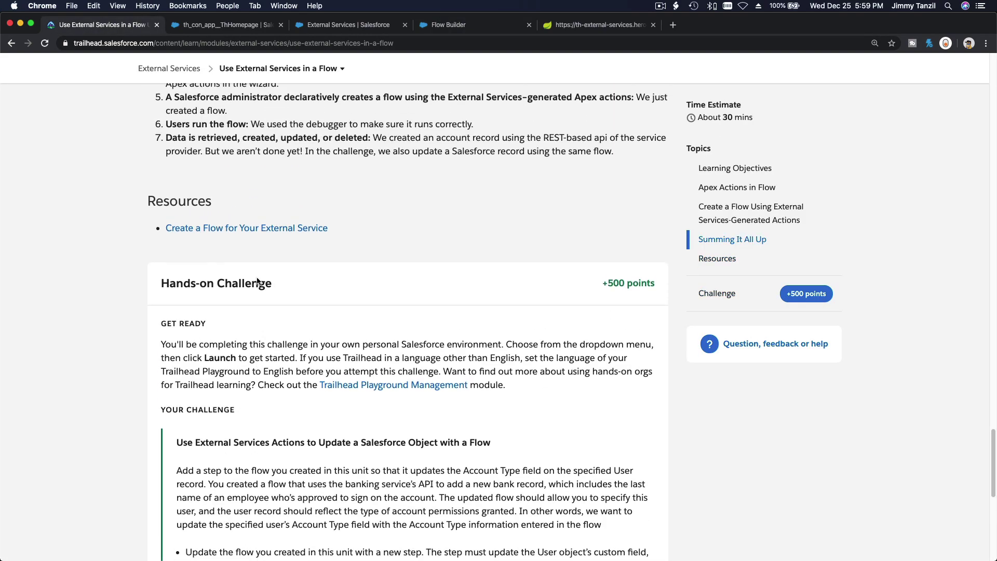
Step: Review step 9's accountDetails_type_201 instruction in the lesson, then return to the Apex action editor
scroll(257, 277, up, 15)
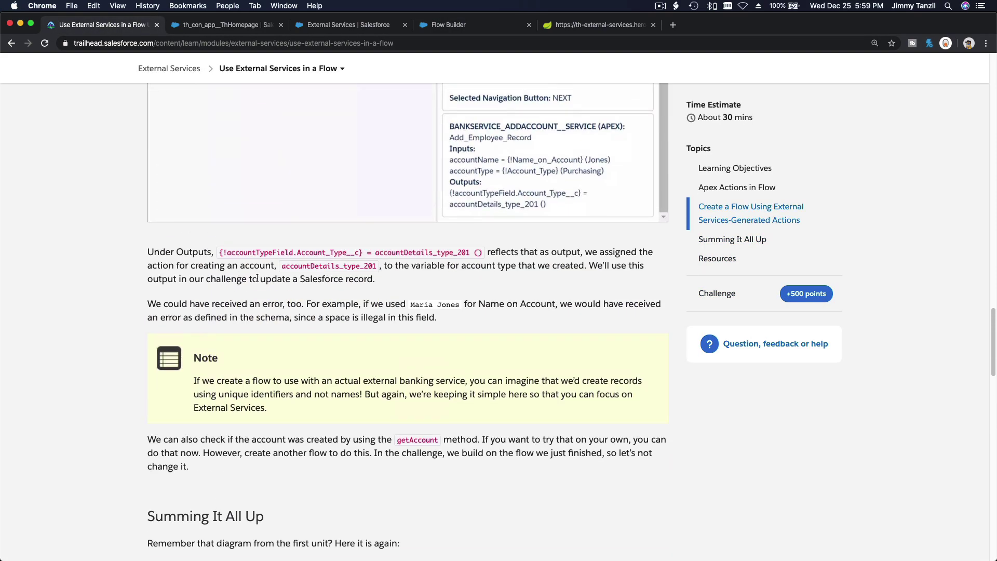
scroll(257, 278, up, 5)
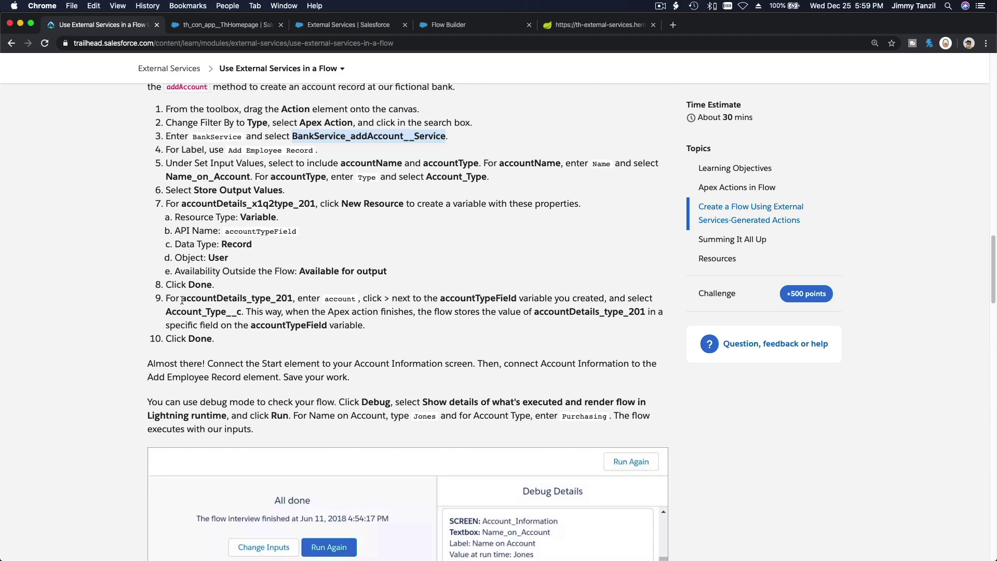
drag(182, 299, 293, 299)
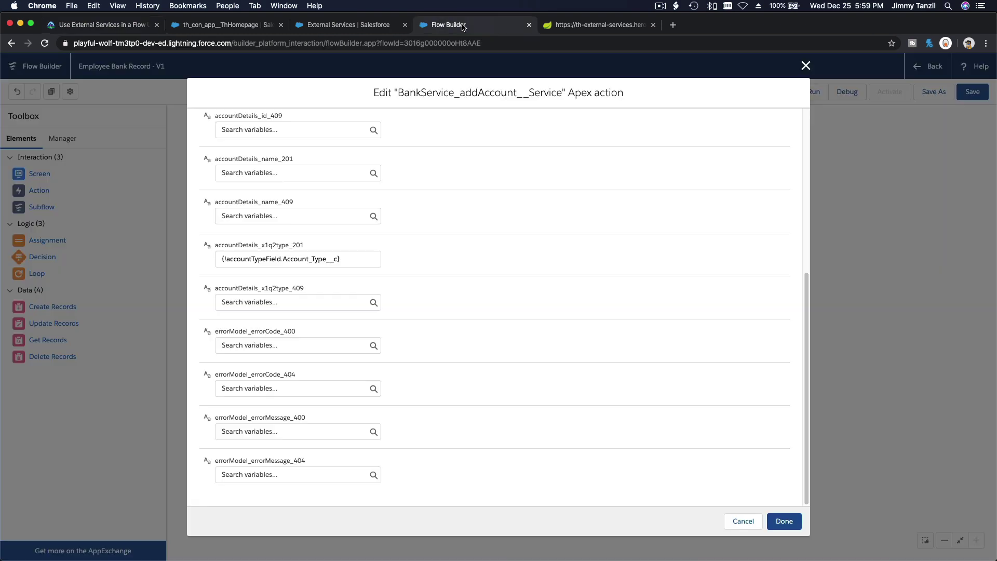
click(457, 25)
Step: Apply the Apex action edits and save the Employee Bank Record flow
scroll(430, 269, up, 4)
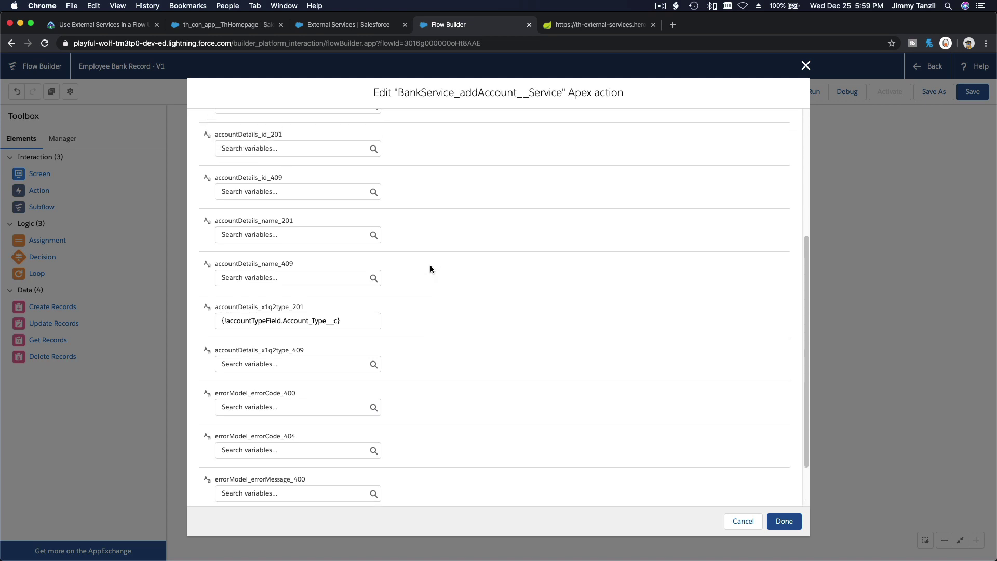
scroll(430, 269, up, 1)
scroll(430, 269, up, 3)
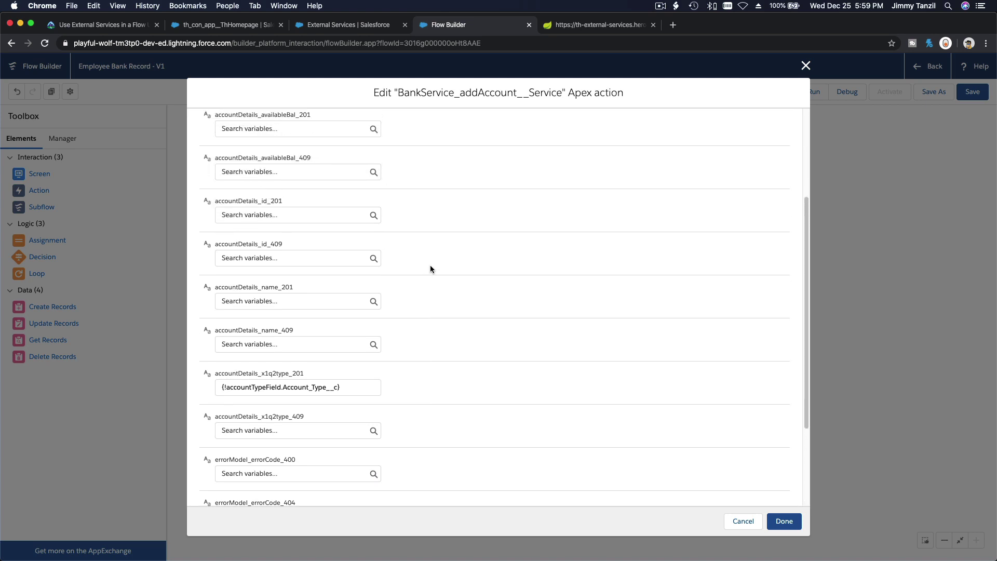
scroll(430, 269, down, 6)
scroll(430, 269, down, 2)
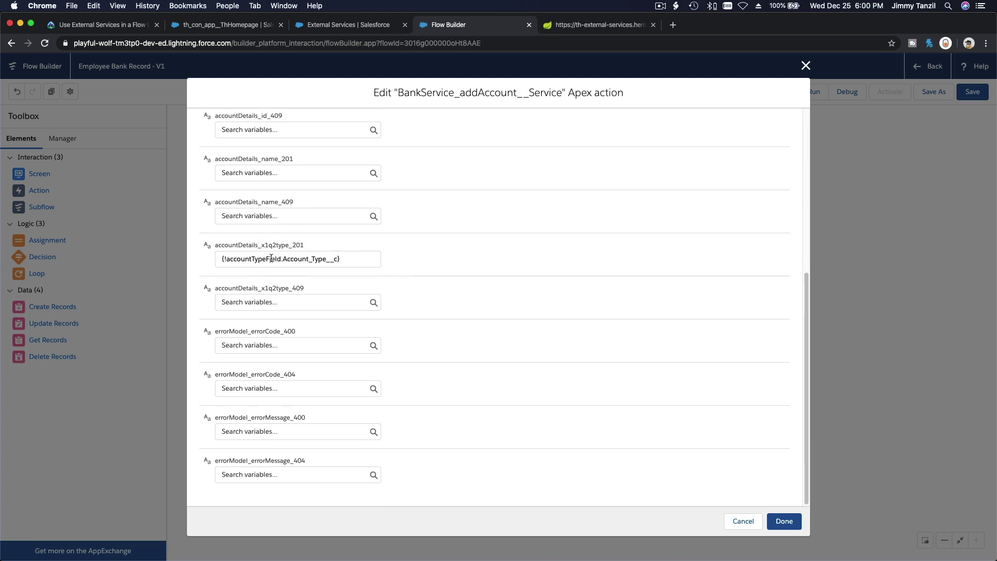
click(784, 520)
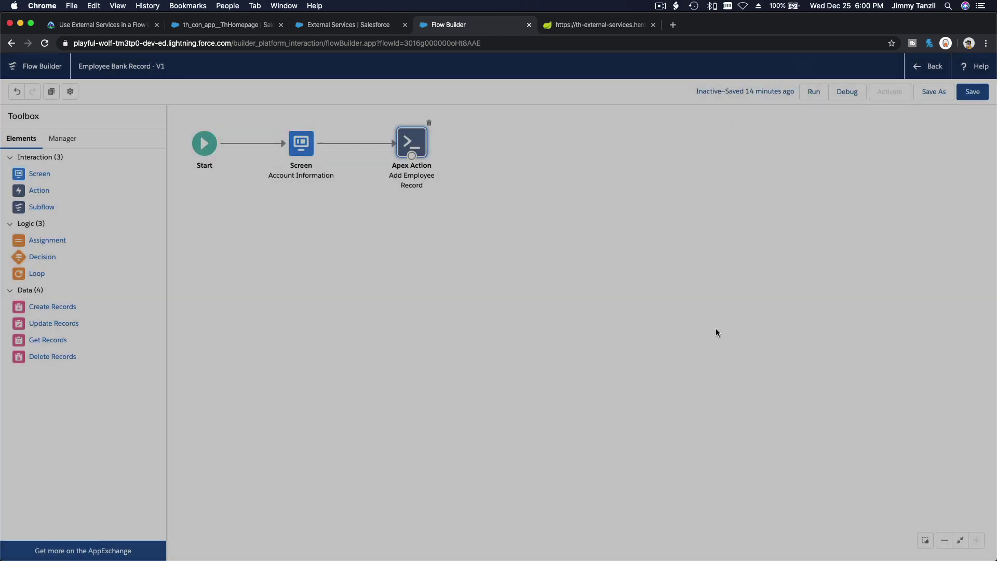
click(969, 93)
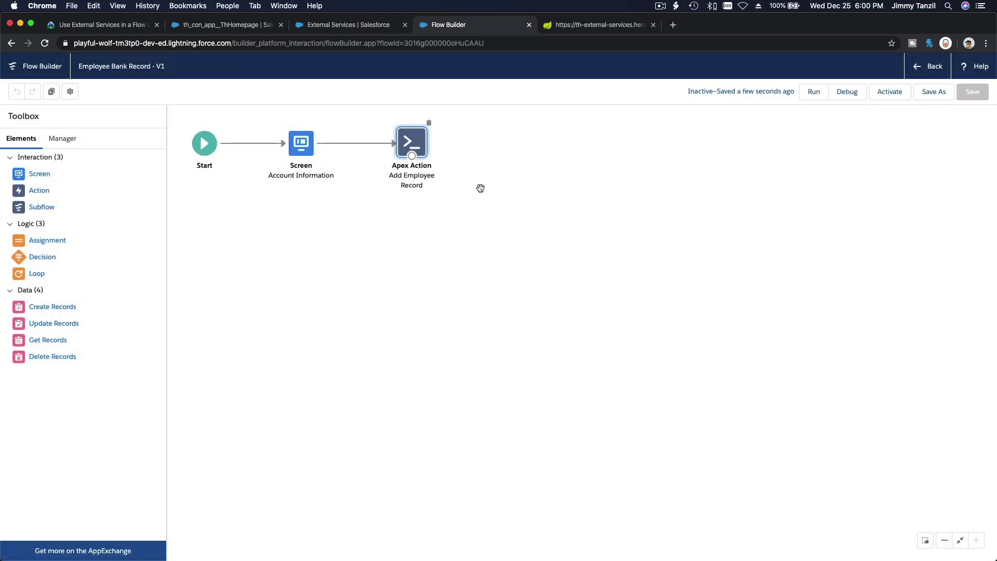
Step: Scroll the Trailhead lesson down to the debug-mode instructions
click(116, 26)
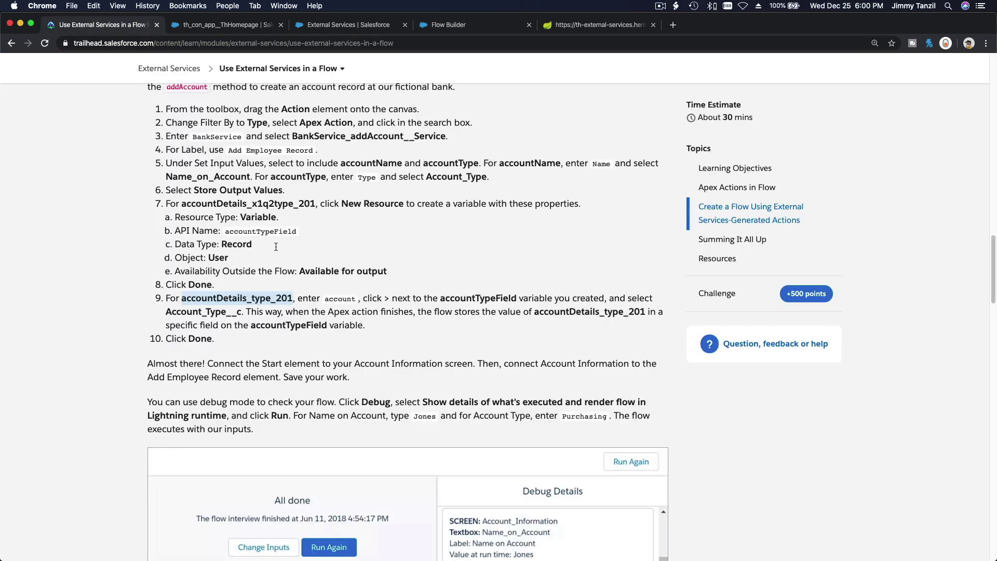
click(332, 279)
scroll(332, 279, down, 5)
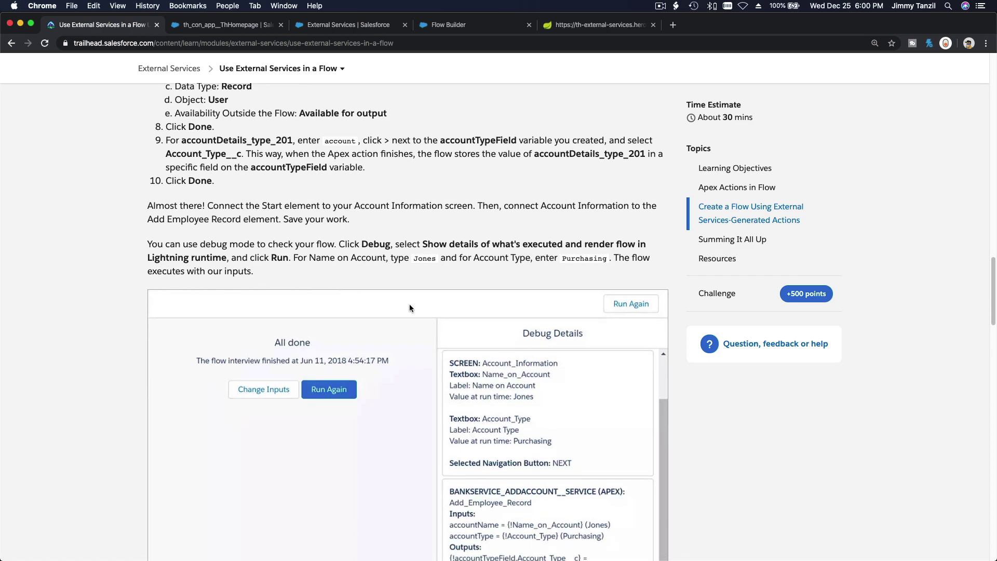
scroll(567, 393, down, 14)
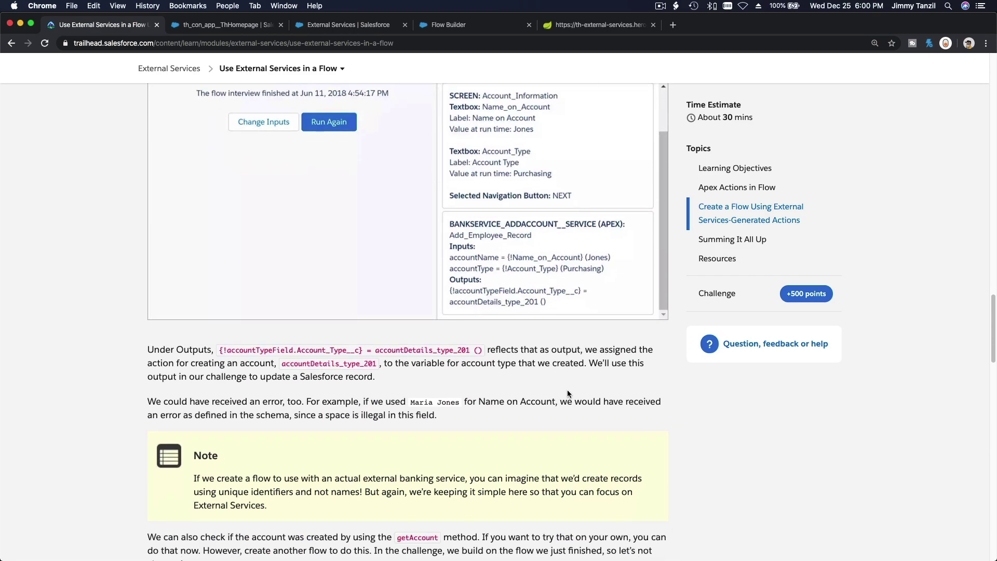
scroll(567, 393, down, 12)
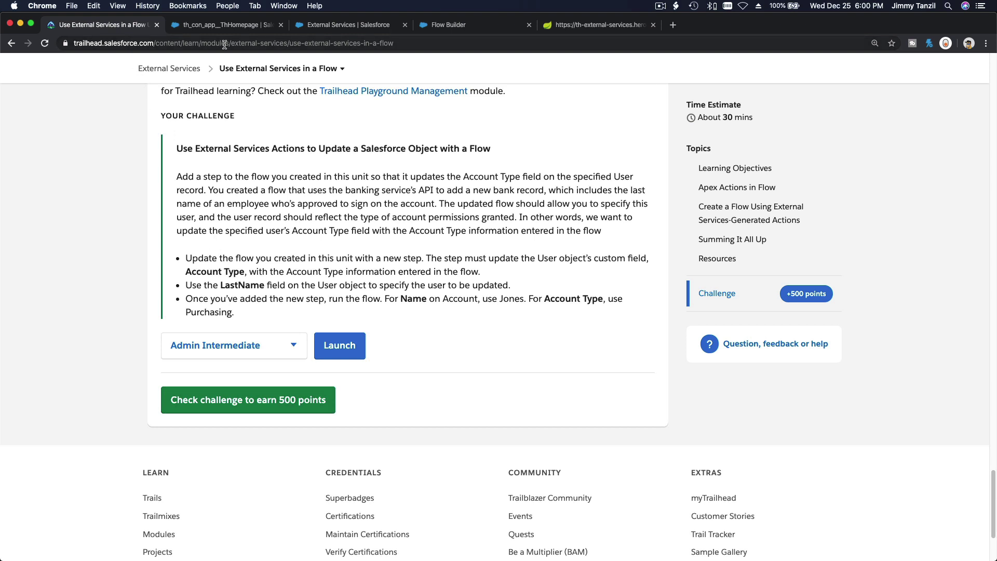
Step: Add an Update Records element labelled 'Update User', described 'Update user with Account Type'
click(453, 29)
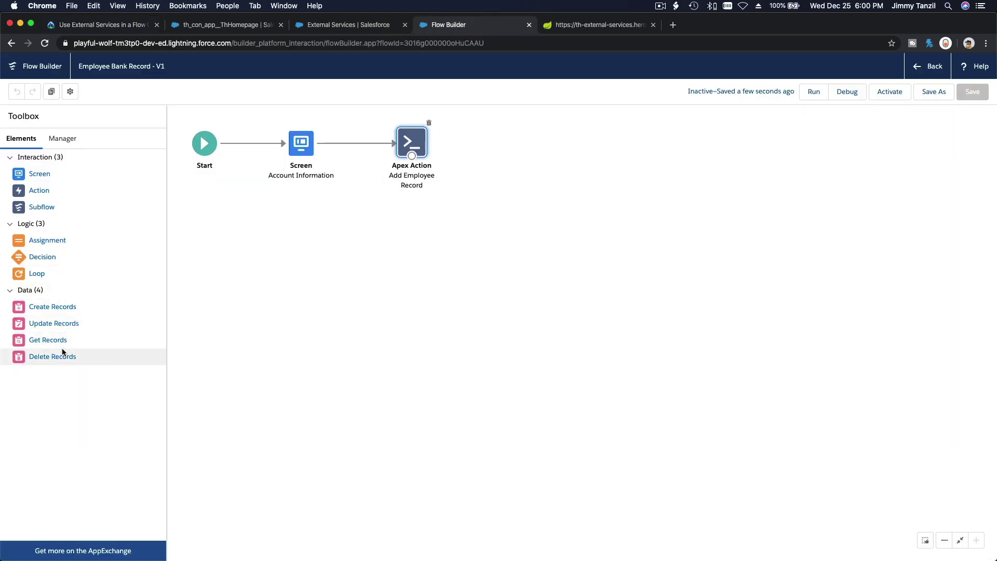
drag(63, 323, 498, 136)
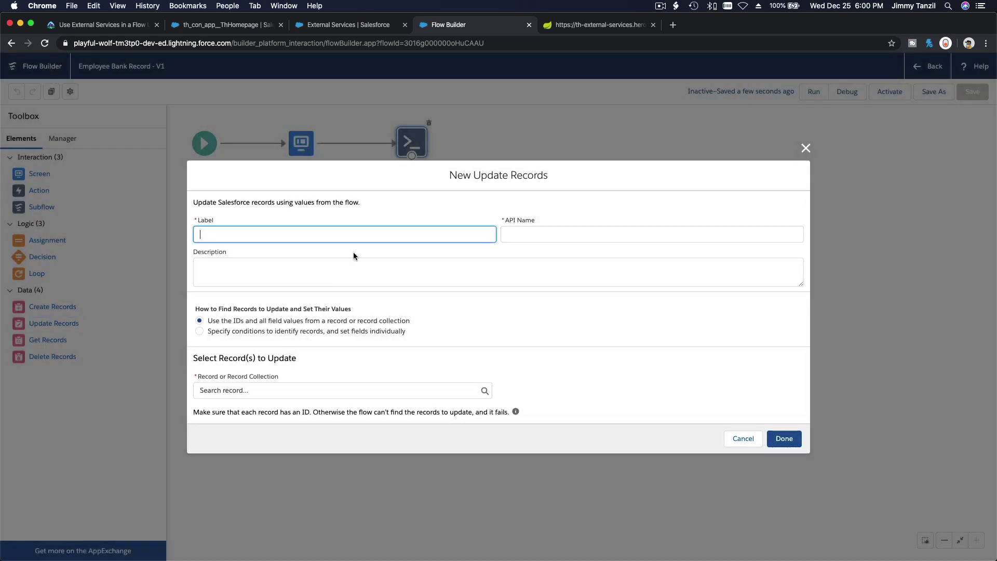
text(Update User)
key(Tab)
key(Tab)
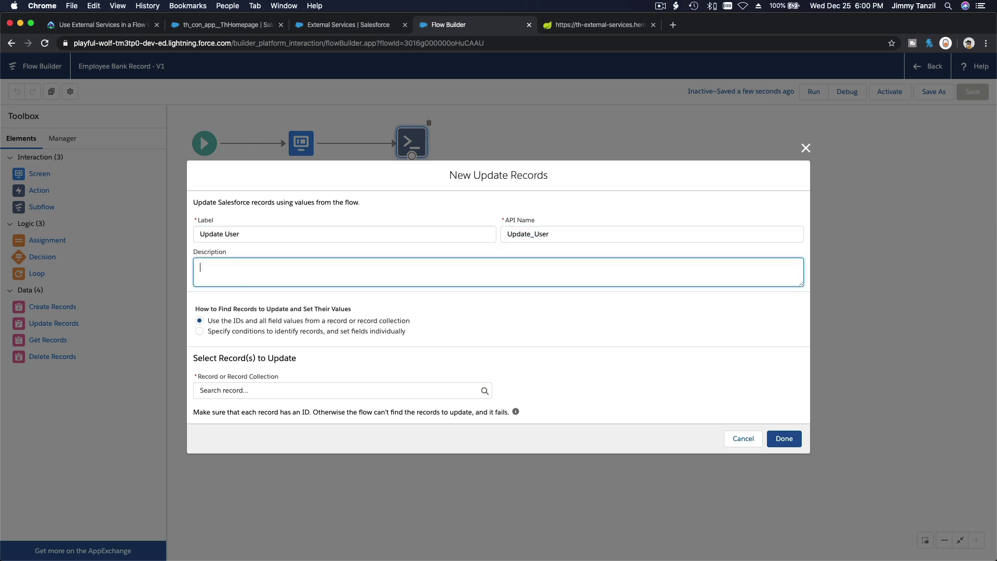
text(Update user with Account Type)
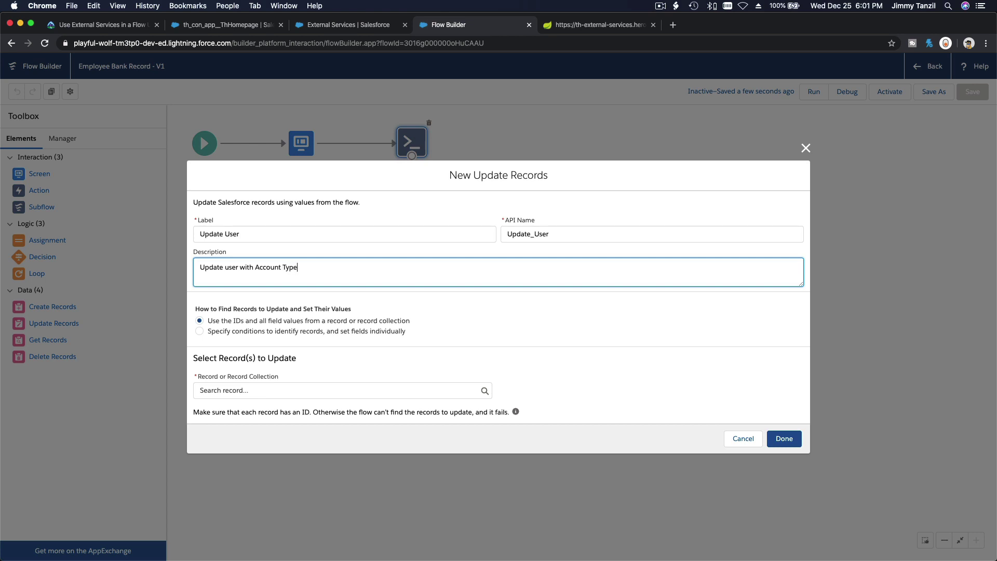
Step: Make the element update User records identified by specified conditions
click(298, 334)
click(274, 405)
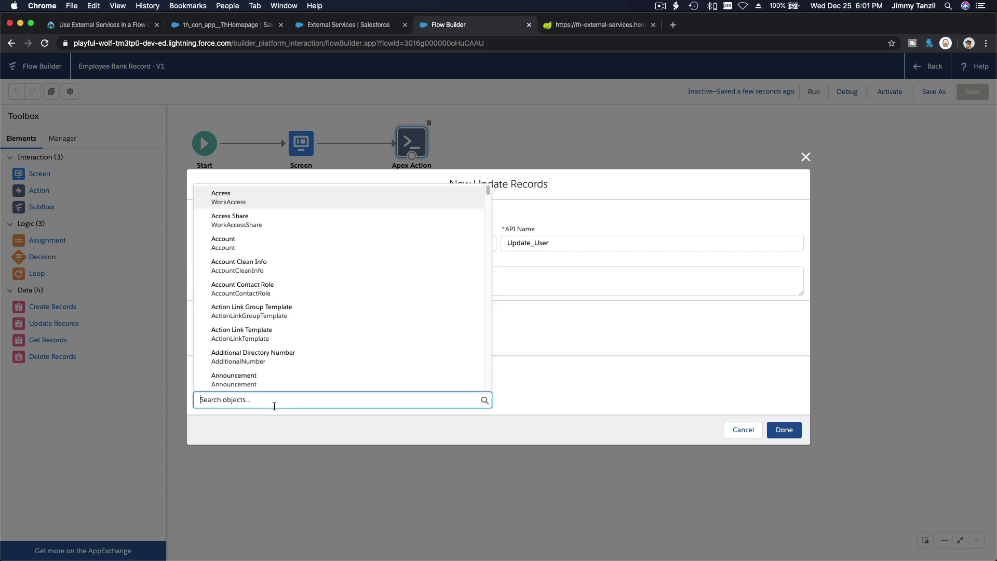
text(User)
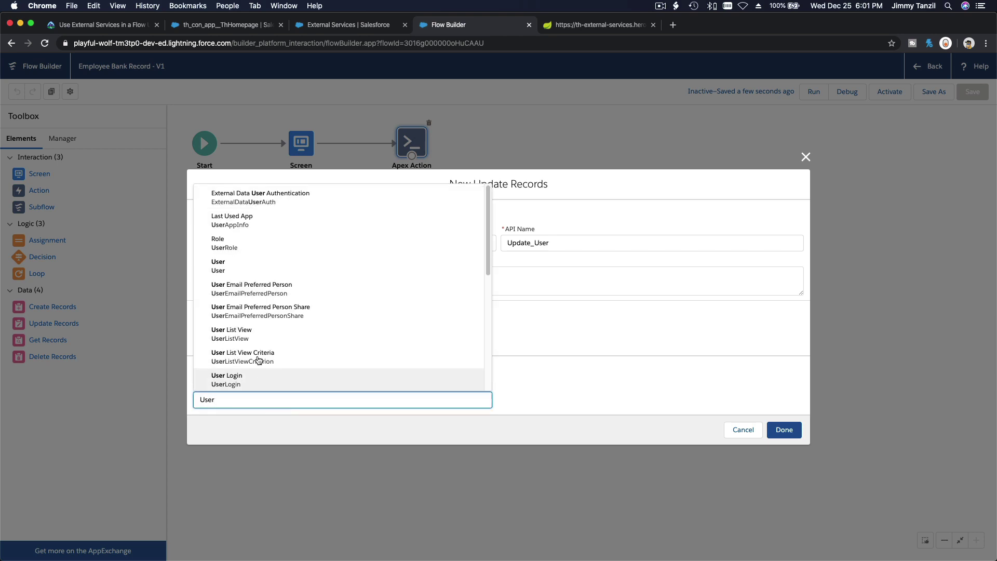
click(264, 268)
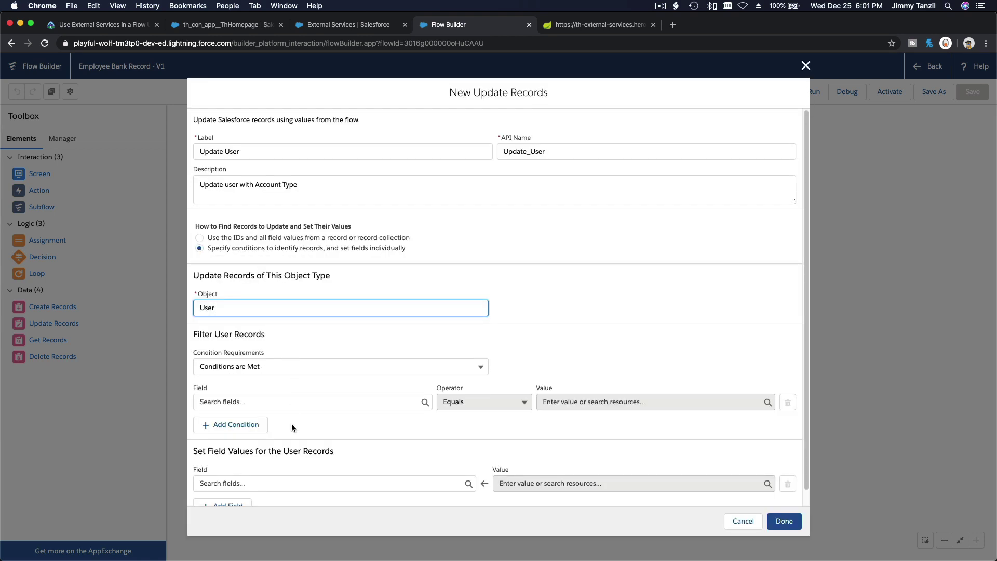
Step: Filter the updated users where LastName equals {!Name_on_Account}
click(286, 397)
text(Last)
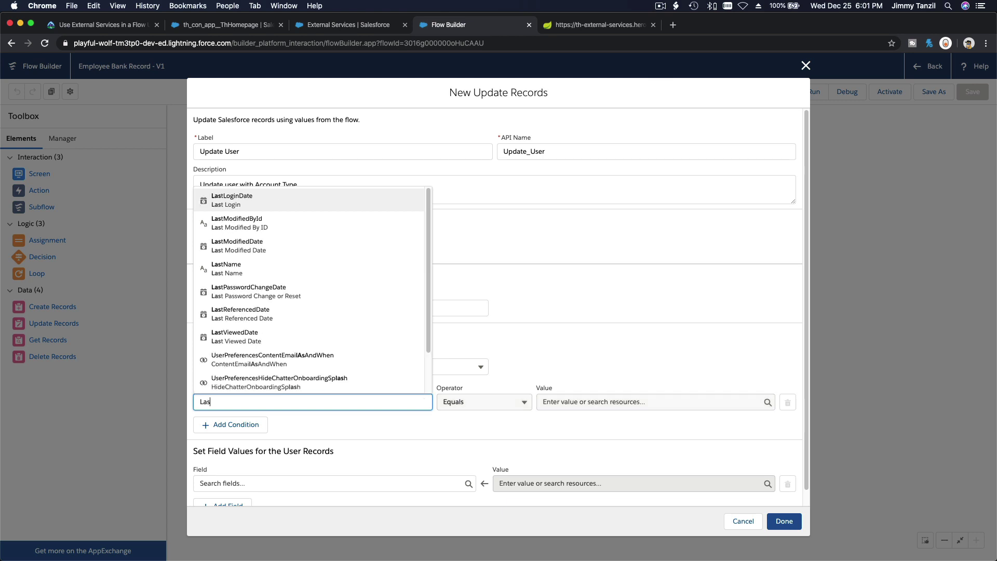
click(268, 290)
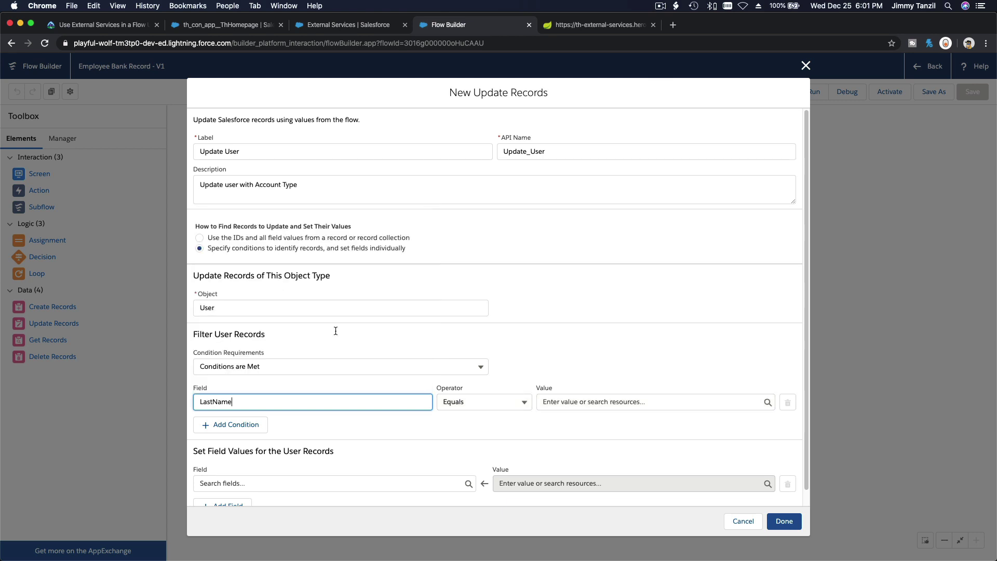
click(575, 401)
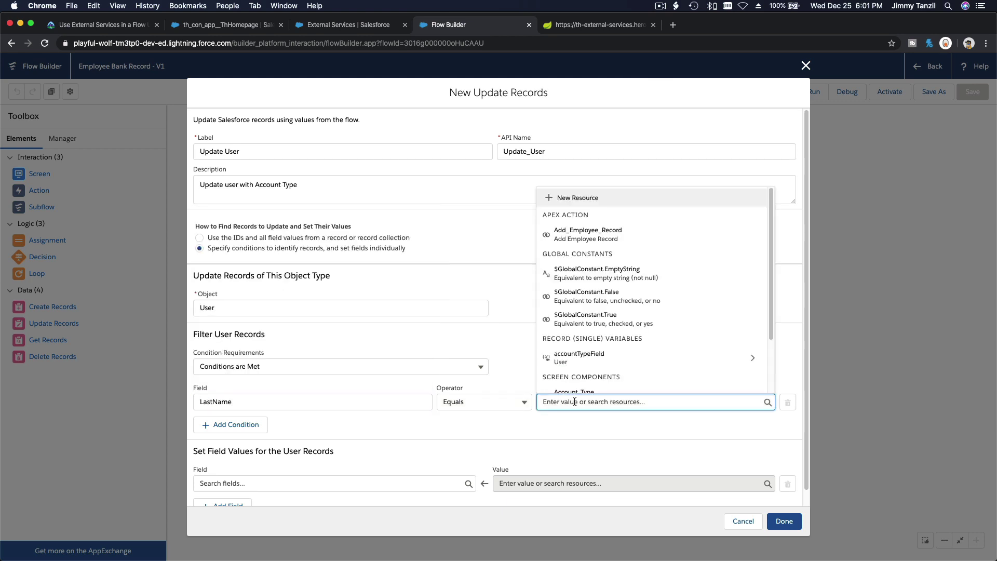
scroll(618, 302, down, 5)
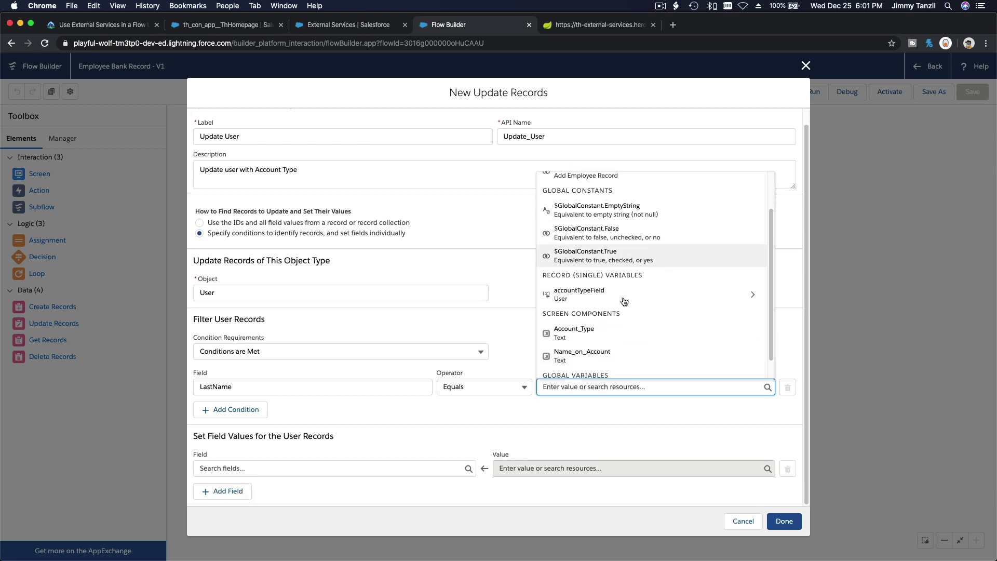
click(600, 338)
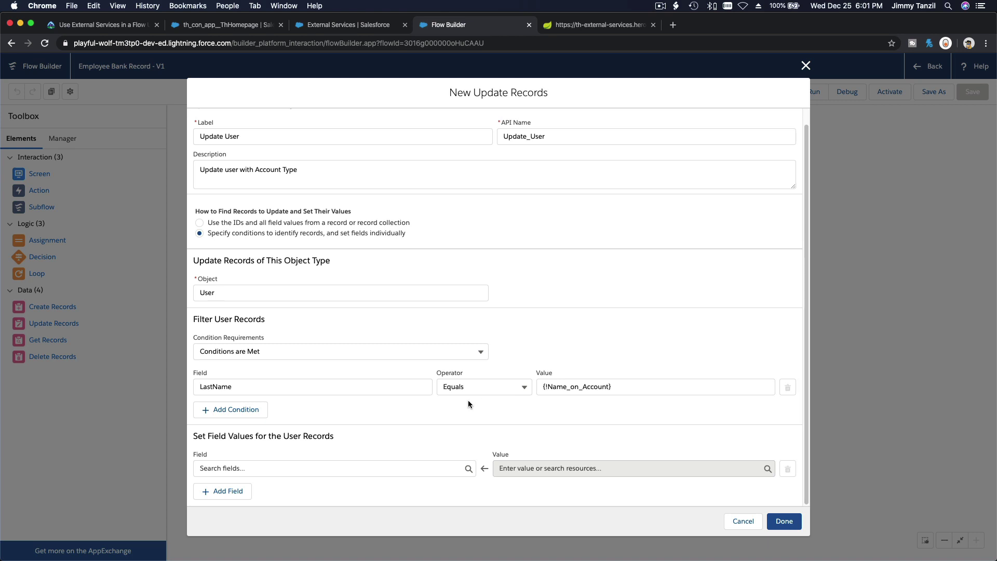
Step: Set Account_Type__c to the {!Account_Type} screen input and add the element to the flow
click(254, 470)
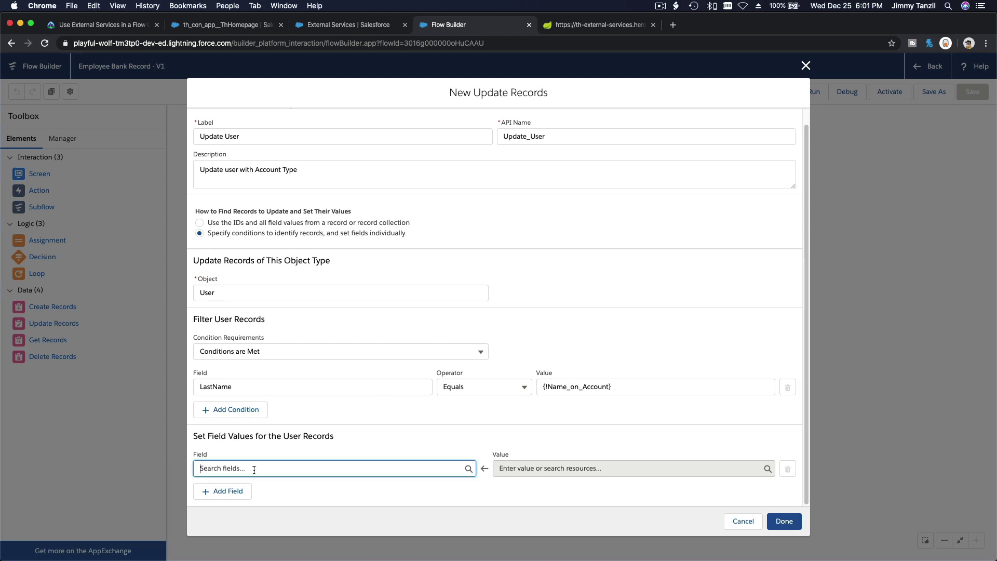
text(Account)
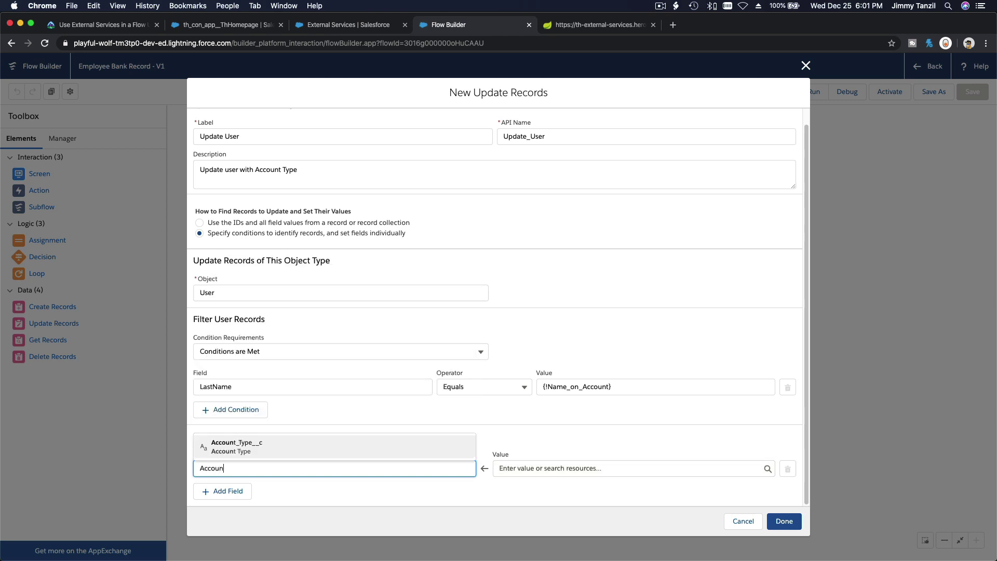
click(286, 450)
click(546, 470)
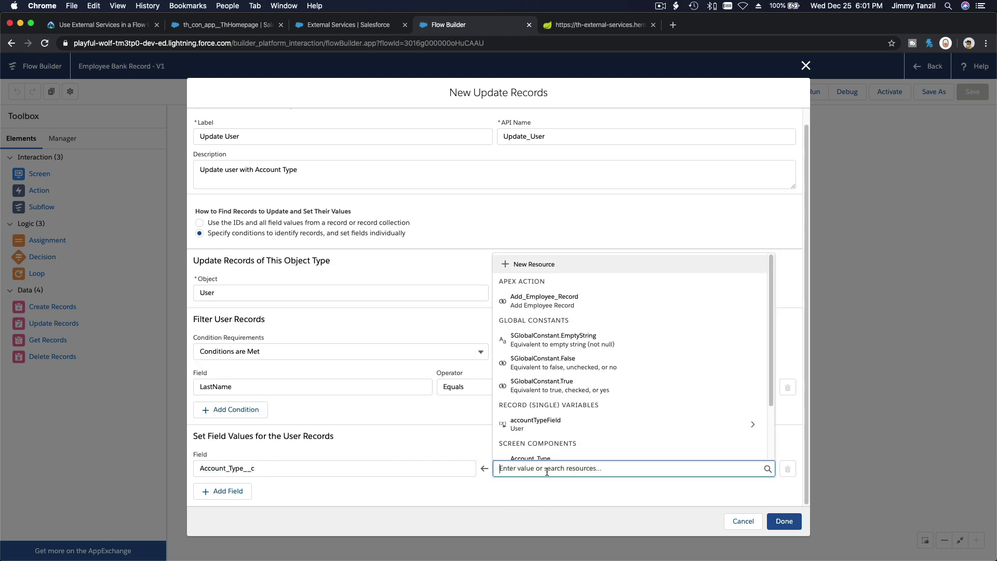
scroll(550, 423, down, 3)
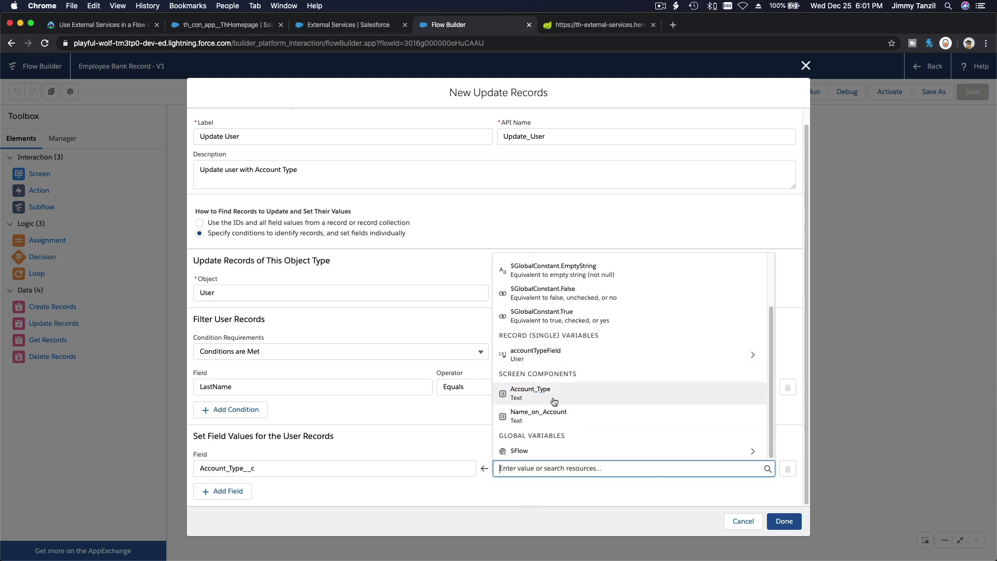
click(555, 400)
click(527, 503)
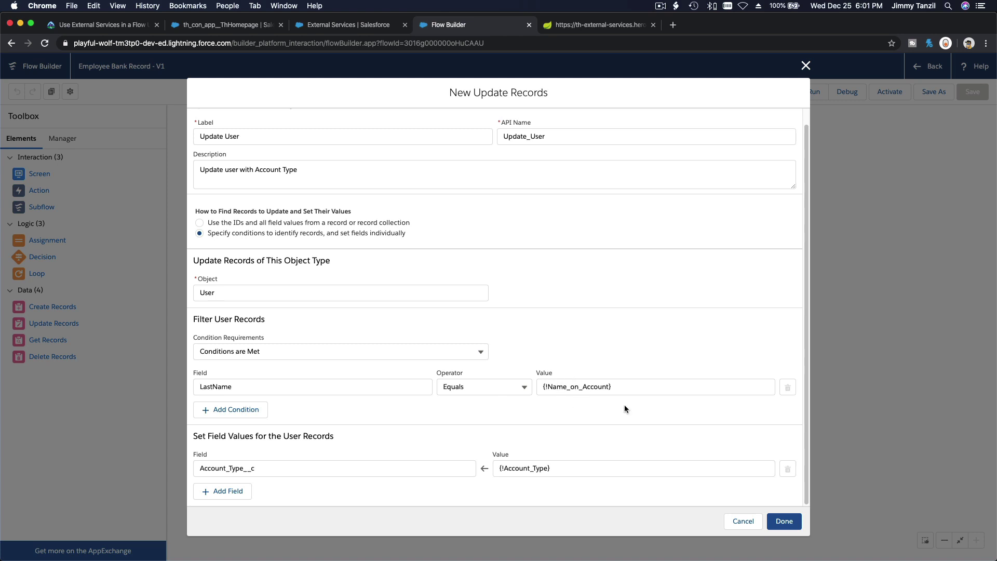
click(785, 521)
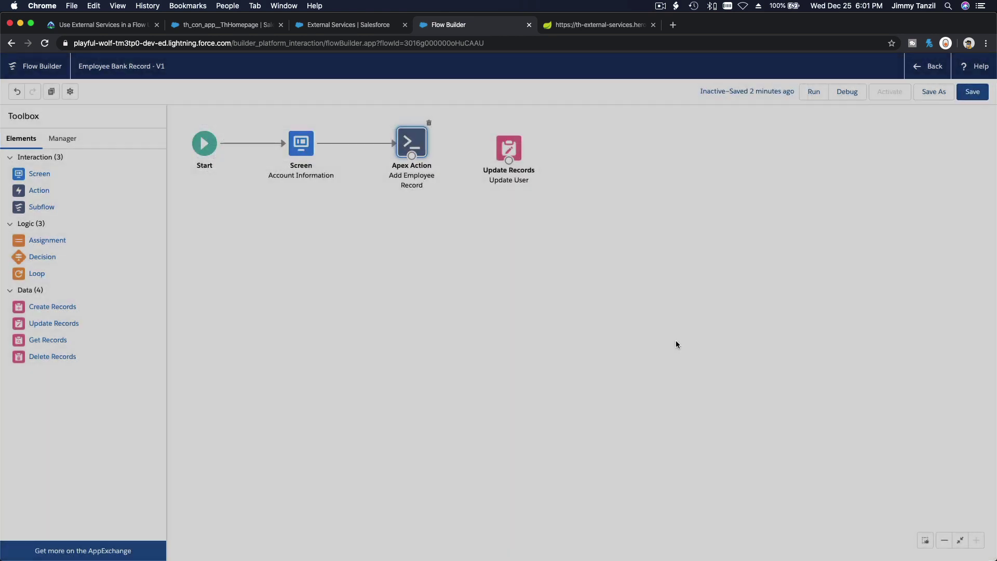
Step: Connect Add Employee Record to Update User and save the flow
drag(412, 156, 517, 149)
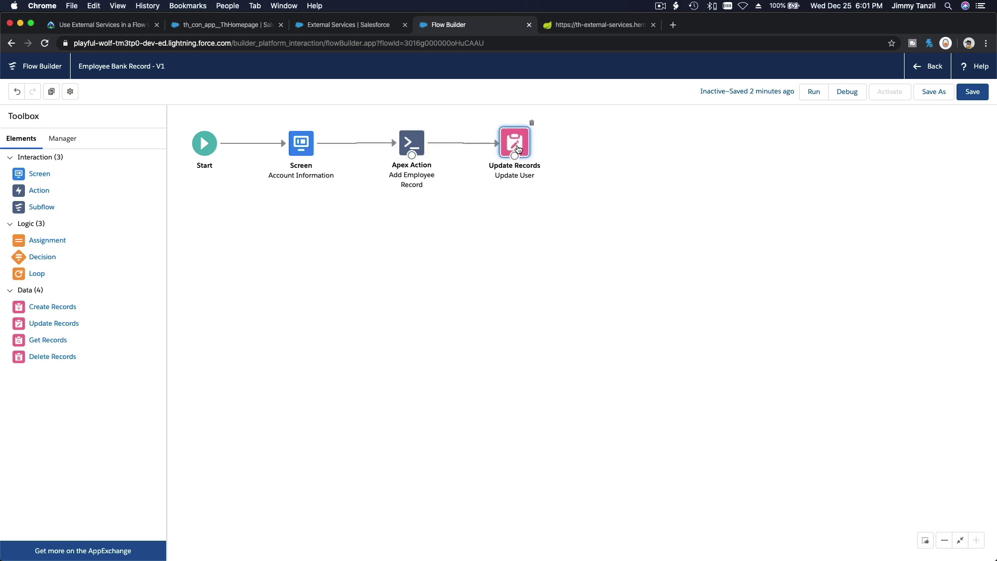
click(971, 96)
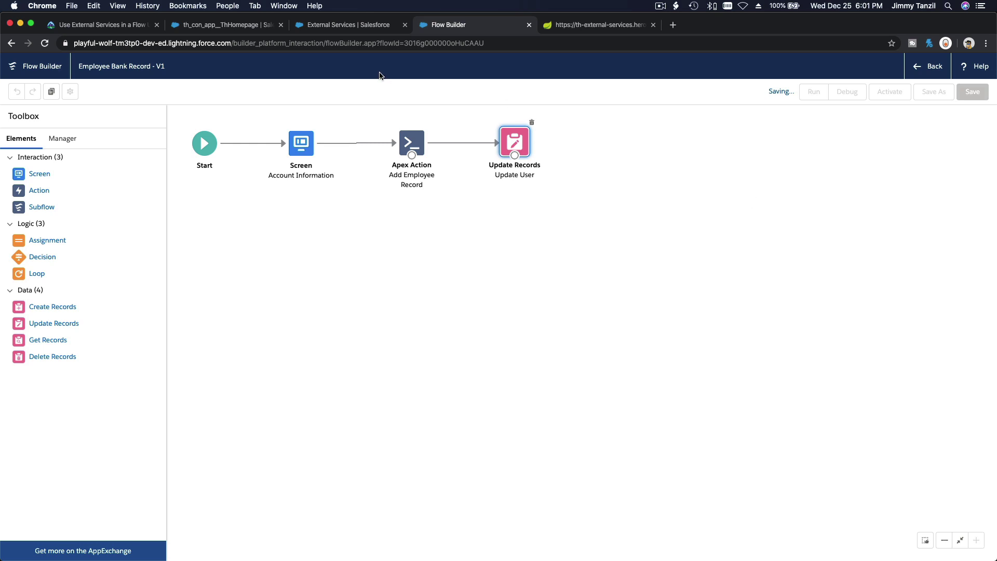
click(315, 29)
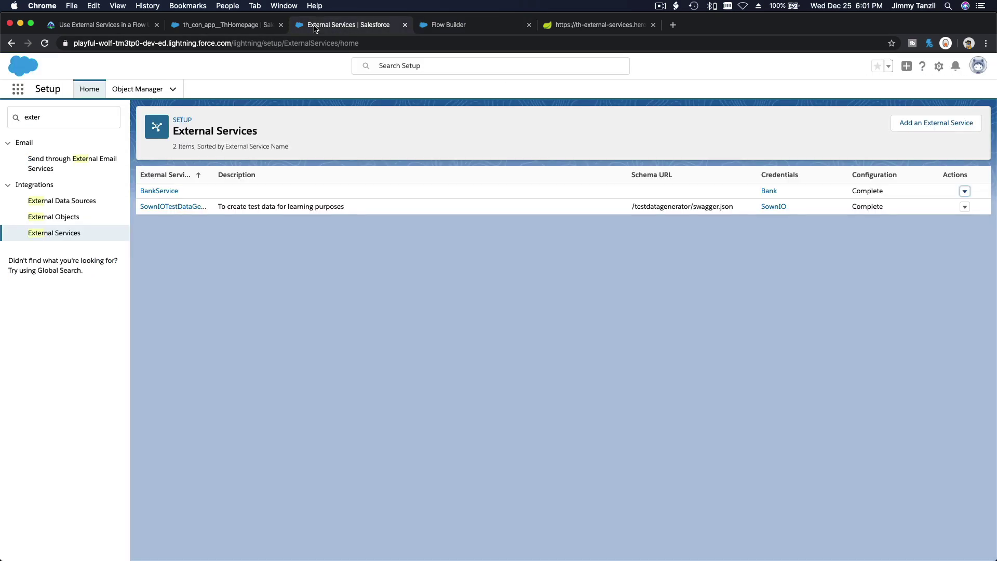
Step: Find Users via Quick Find and open the test user's detail record
click(52, 116)
text(User)
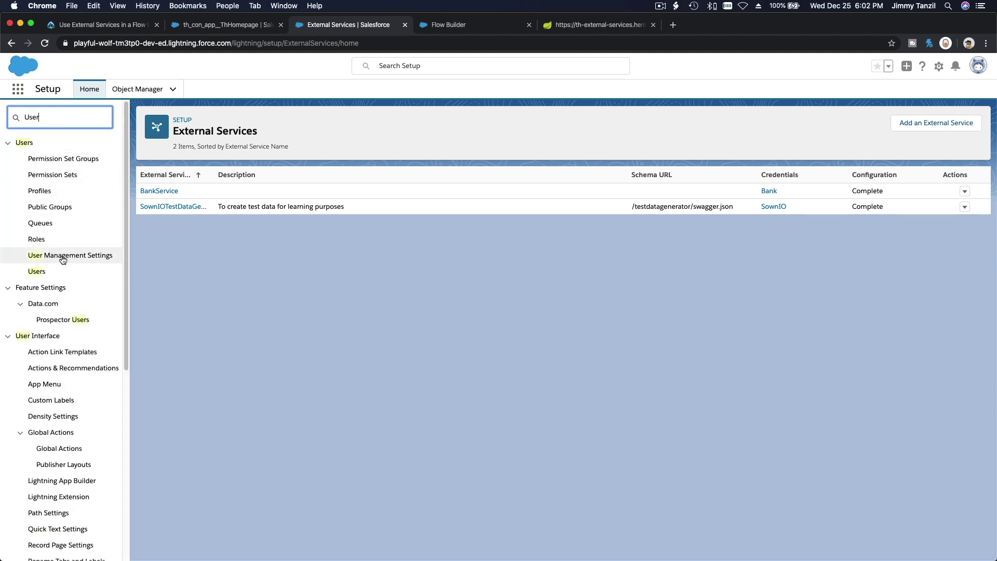
click(39, 272)
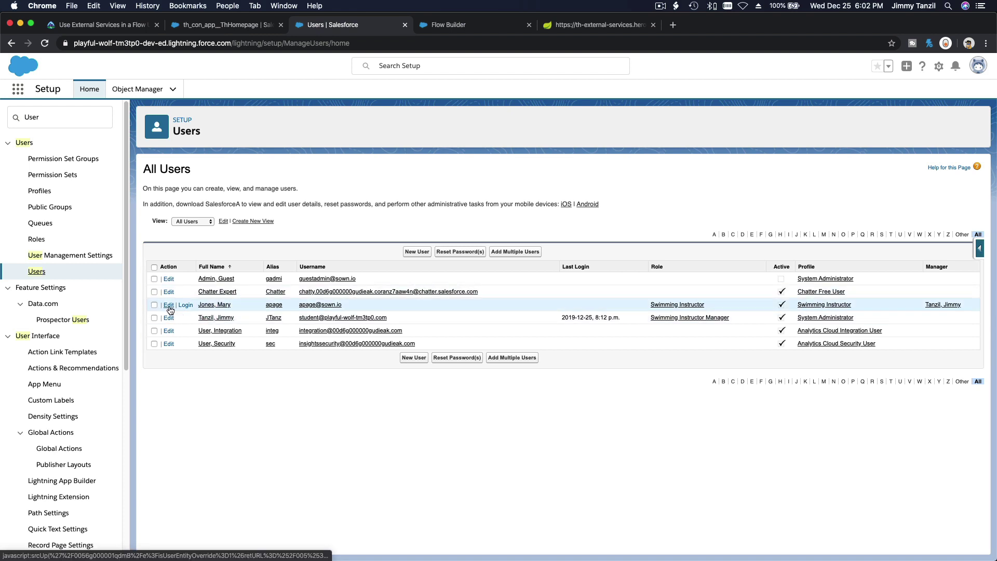
click(211, 306)
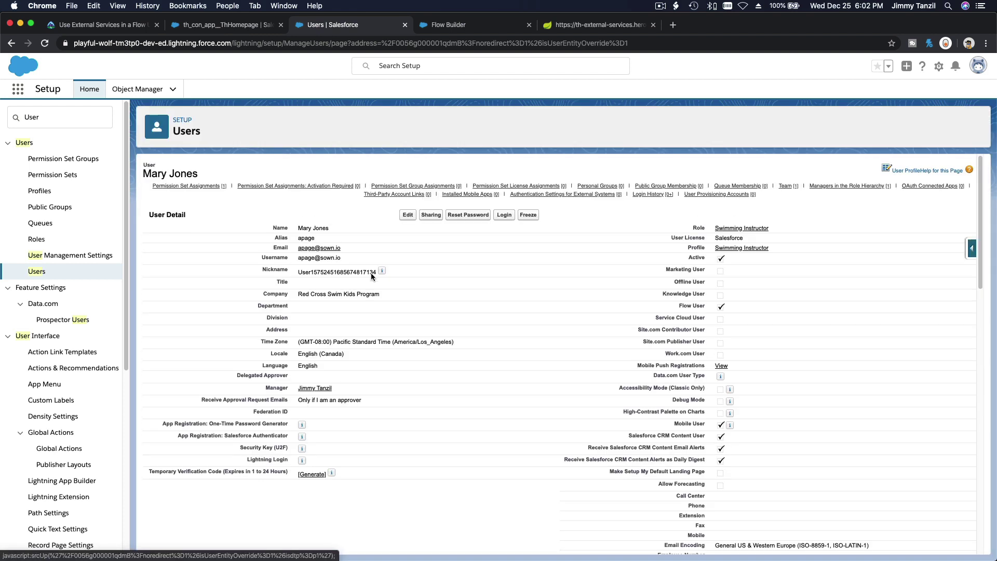
Step: Search the user record for the Account Type field, confirming it is empty, then return to Flow Builder
scroll(372, 276, down, 1)
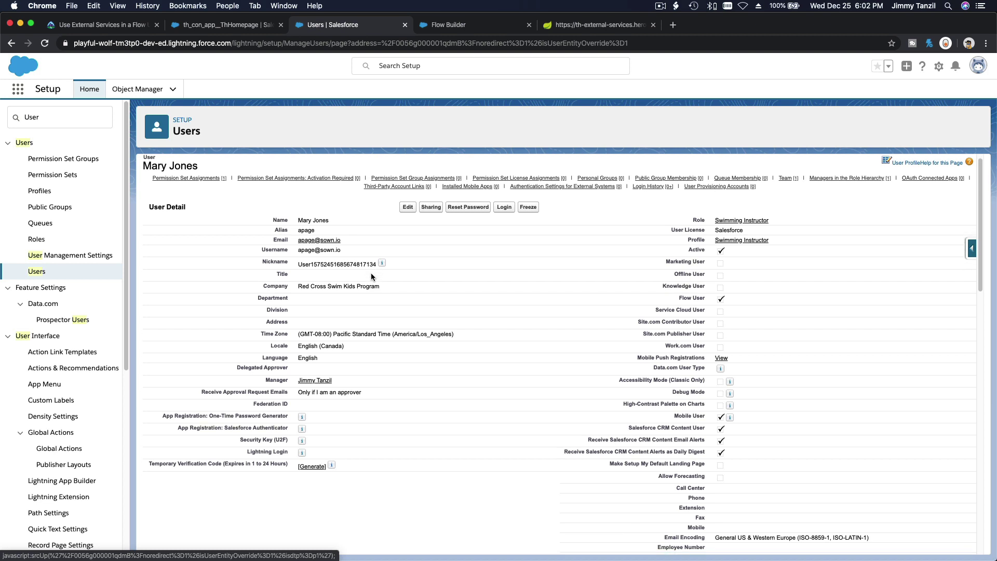
key(super+f)
text(Account Ty)
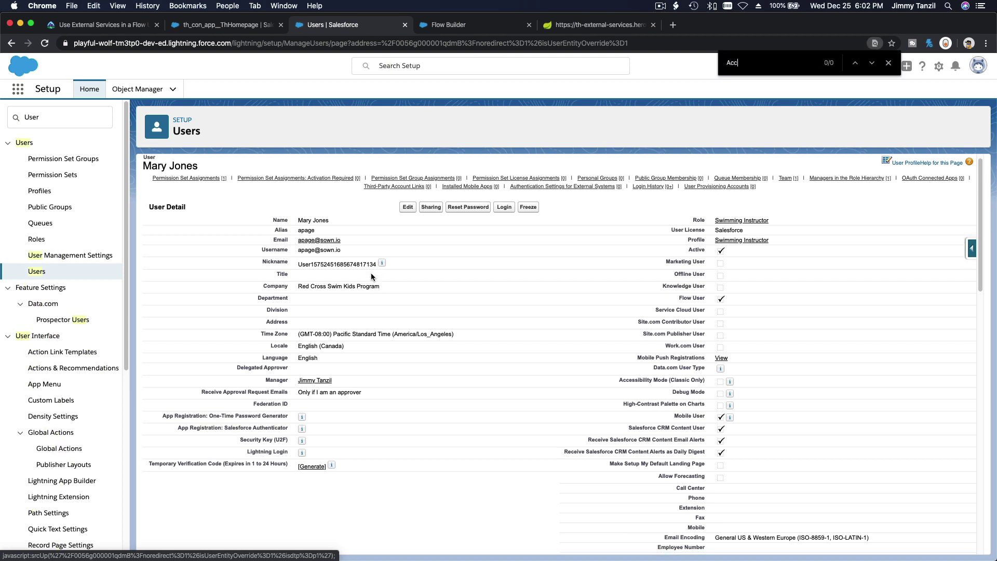
key(BackSpace)
key(BackSpace)
key(BackSpace)
key(BackSpace)
key(BackSpace)
key(BackSpace)
text(unt Type)
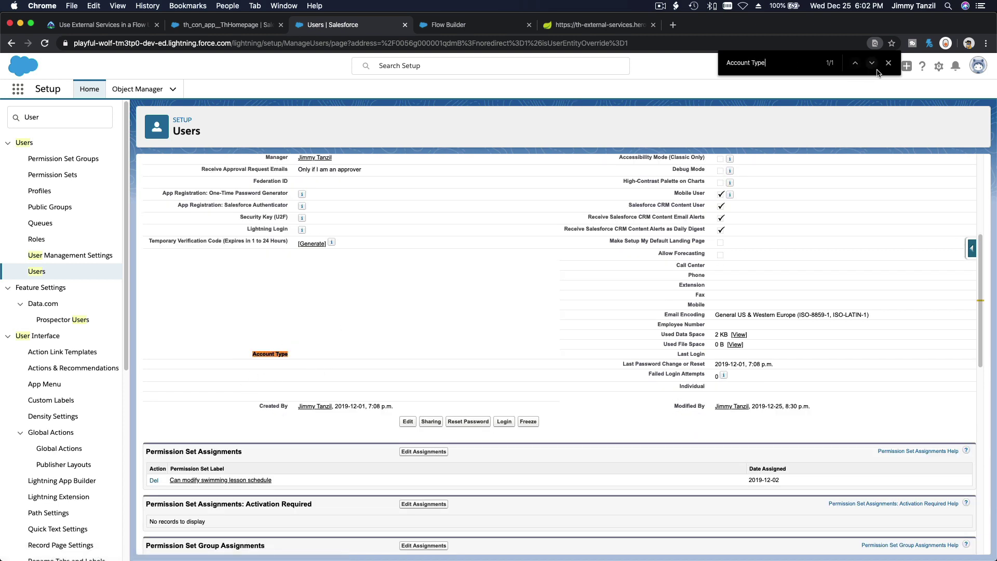
key(Escape)
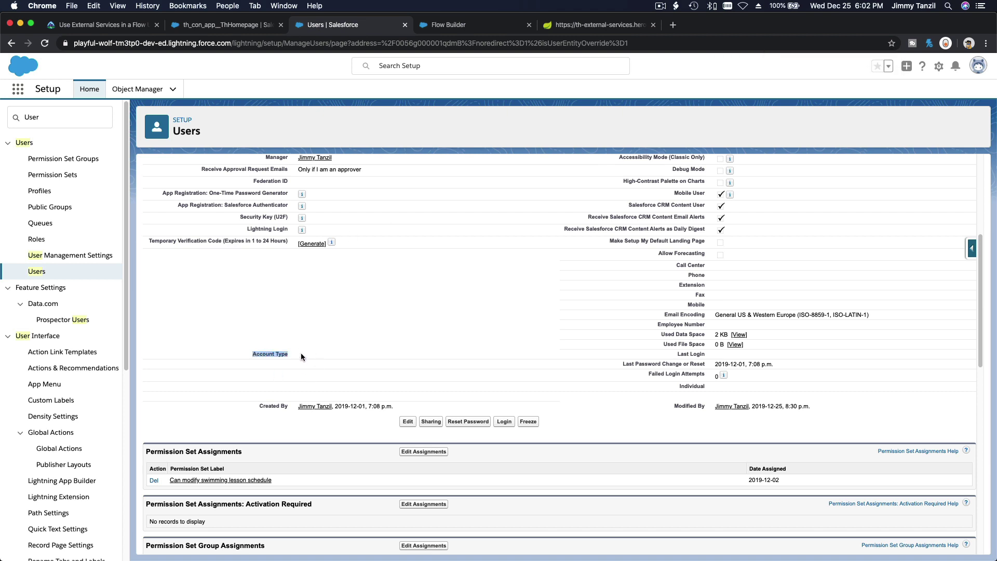
click(454, 24)
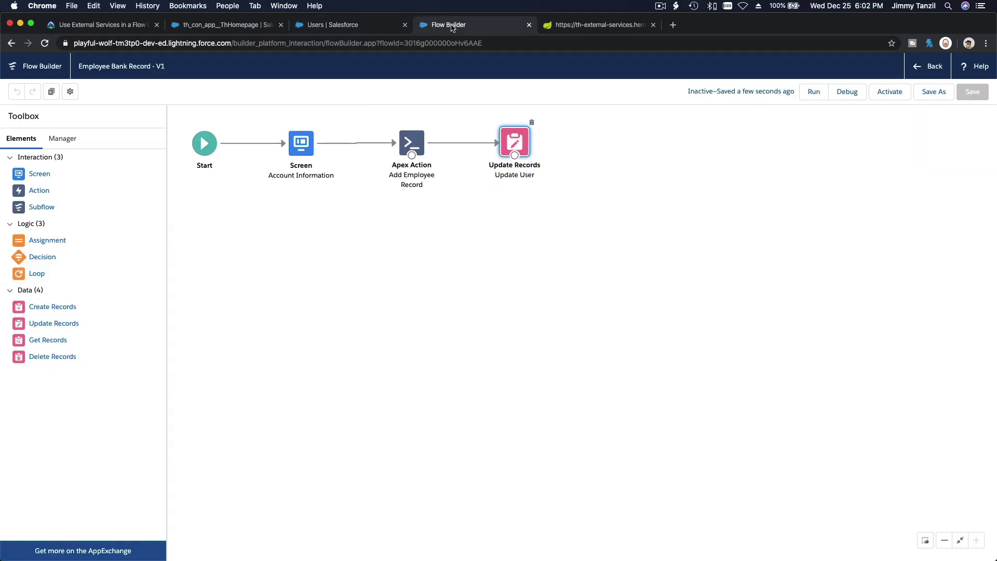
Step: Run the flow with the employee's last name and Account Type 'Purchasing'
click(814, 91)
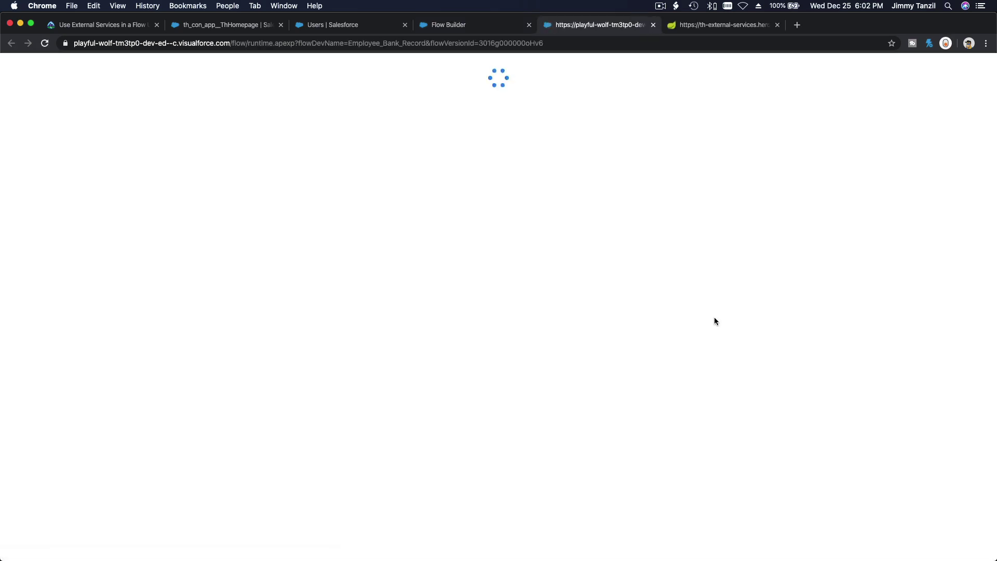
click(278, 97)
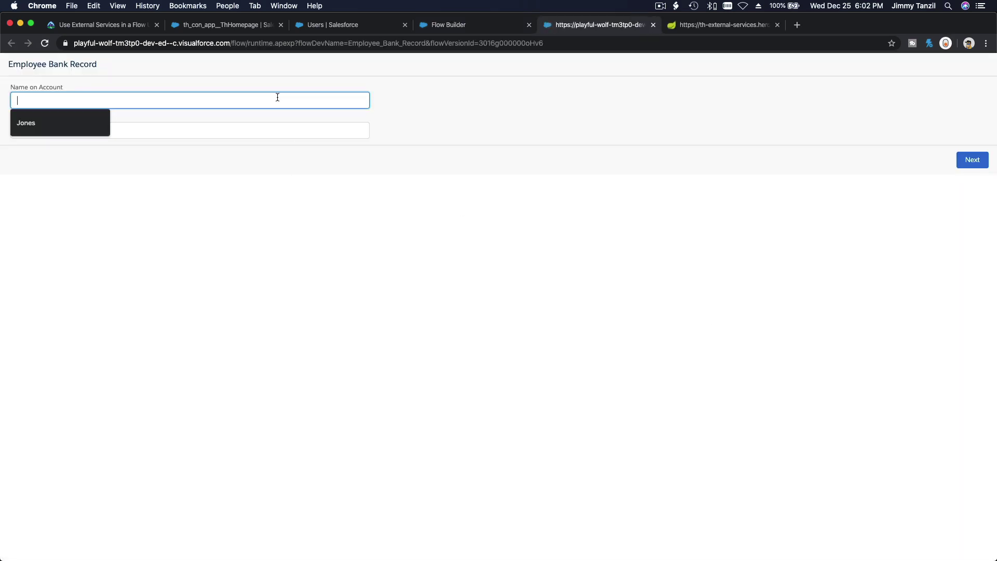
text(Jones)
key(Tab)
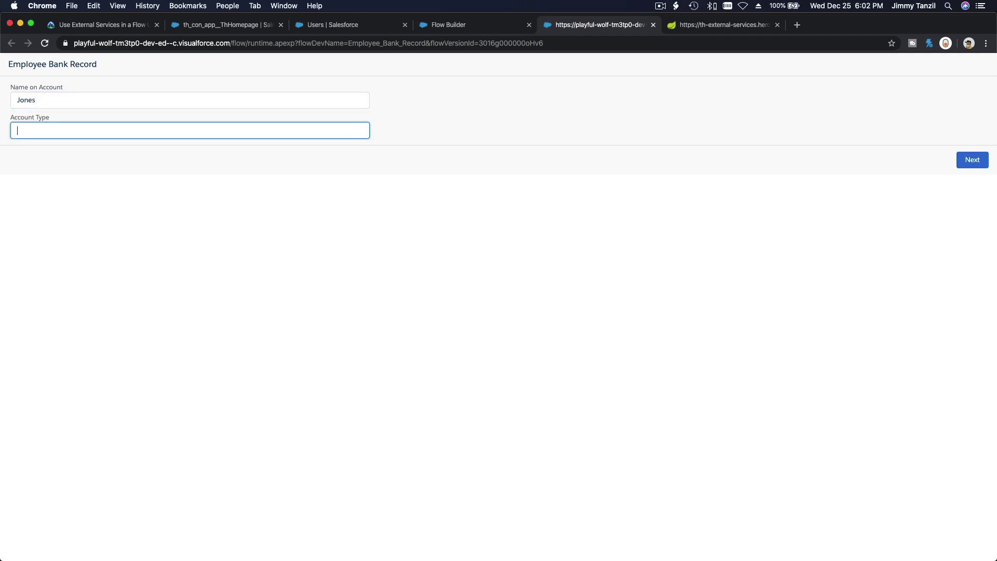
text(Pur)
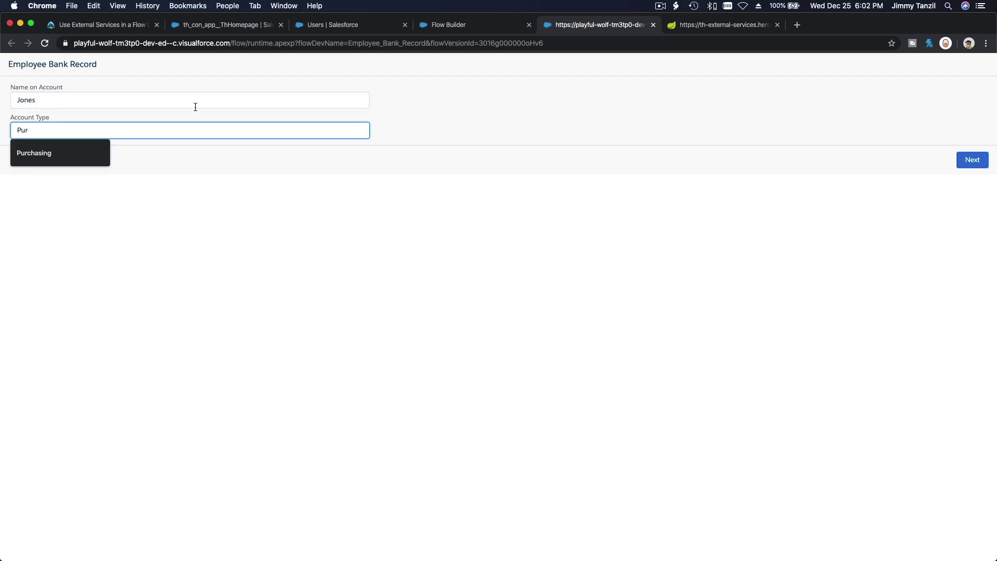
click(60, 153)
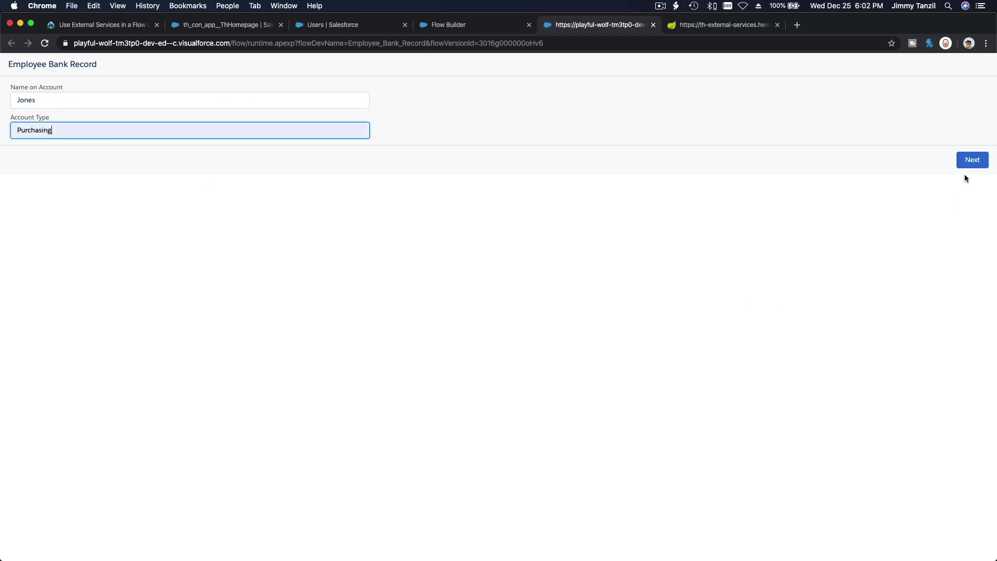
click(970, 161)
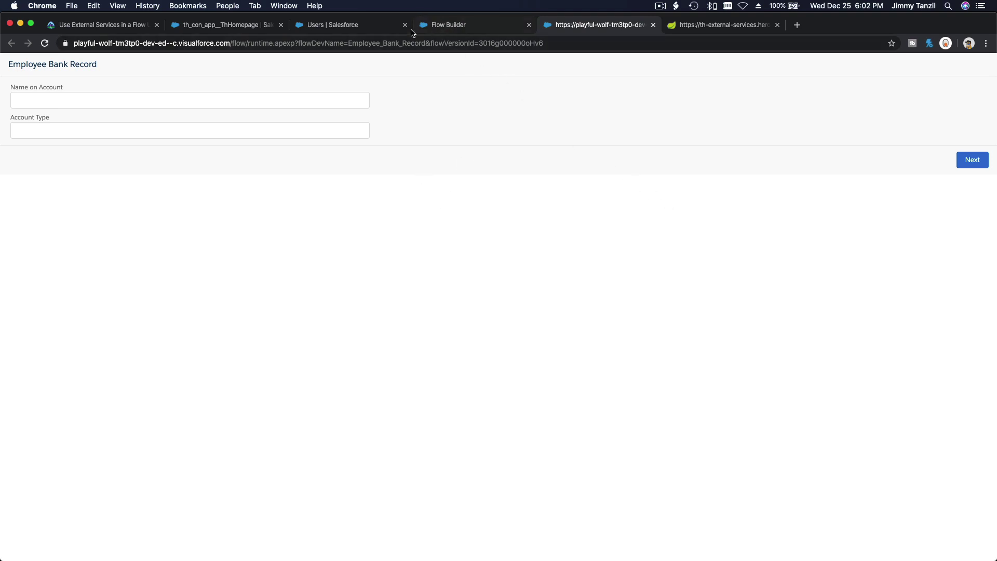
click(372, 29)
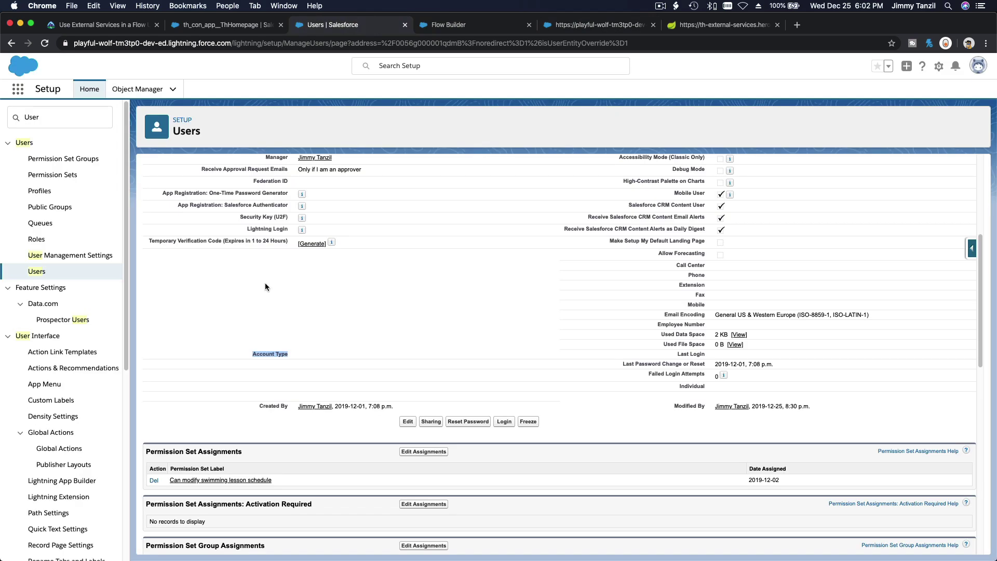
Step: Reload the test user's record to confirm Account Type now shows Purchasing
click(47, 44)
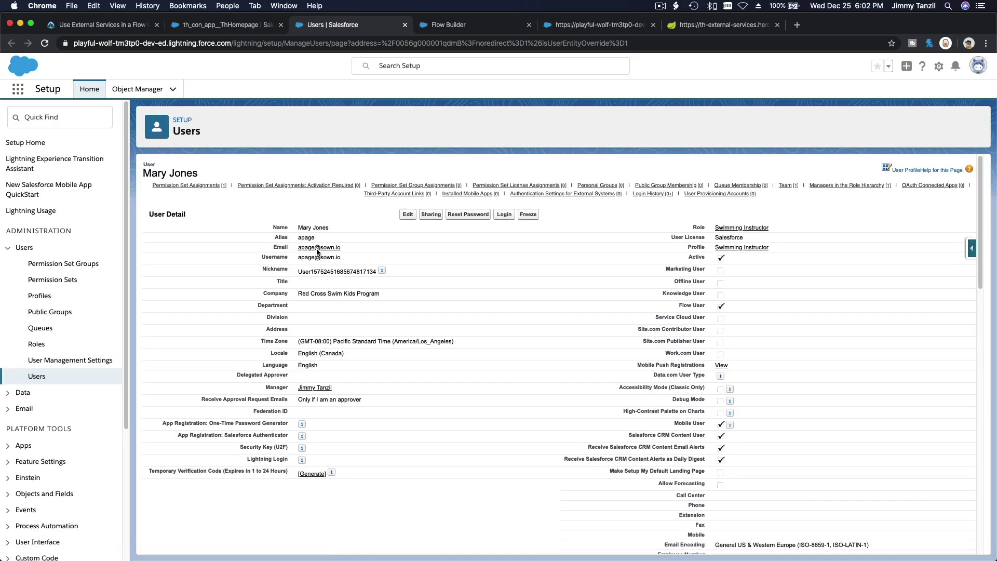
scroll(316, 253, down, 10)
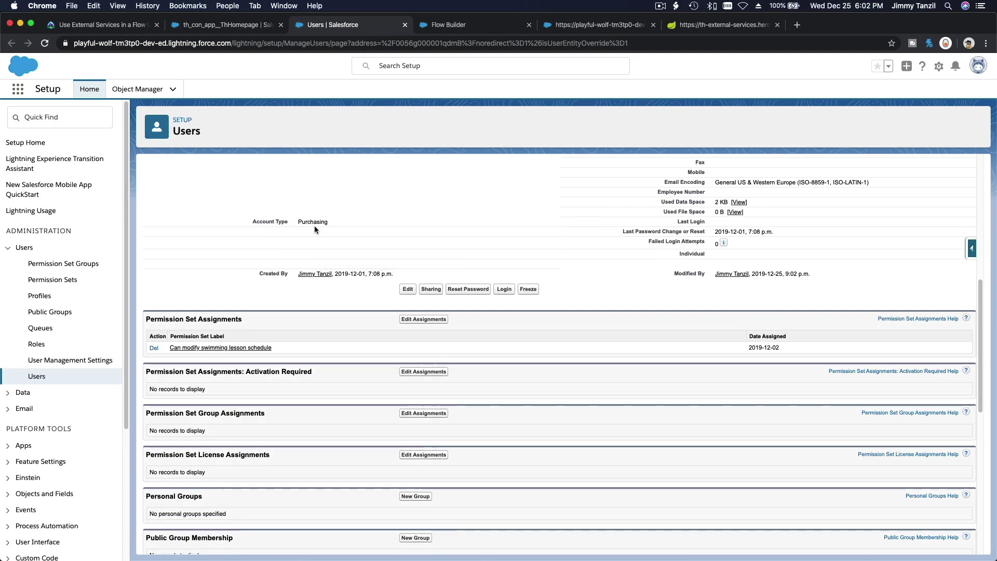
click(104, 26)
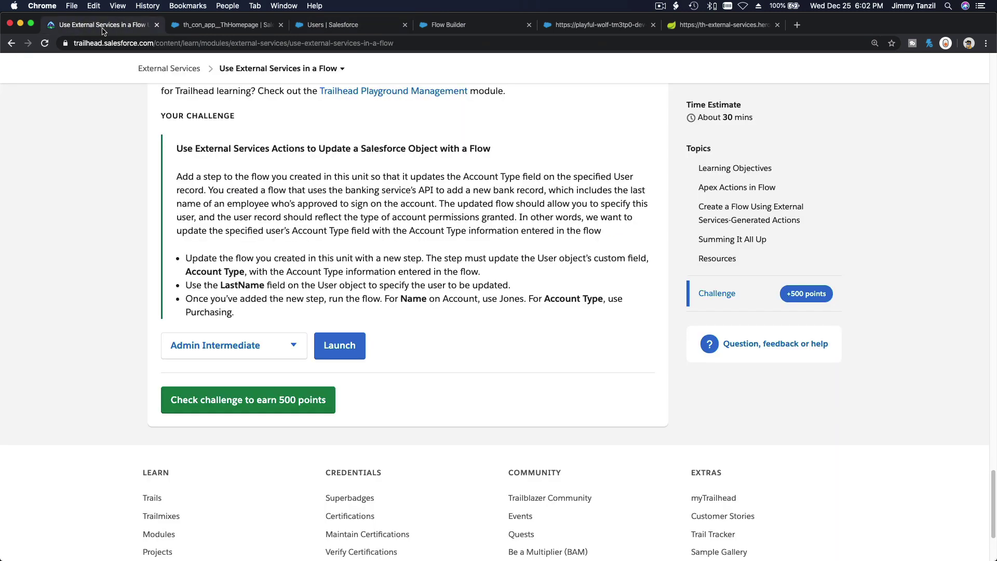
Step: Submit the challenge with 'Check challenge to earn 500 points'
click(246, 410)
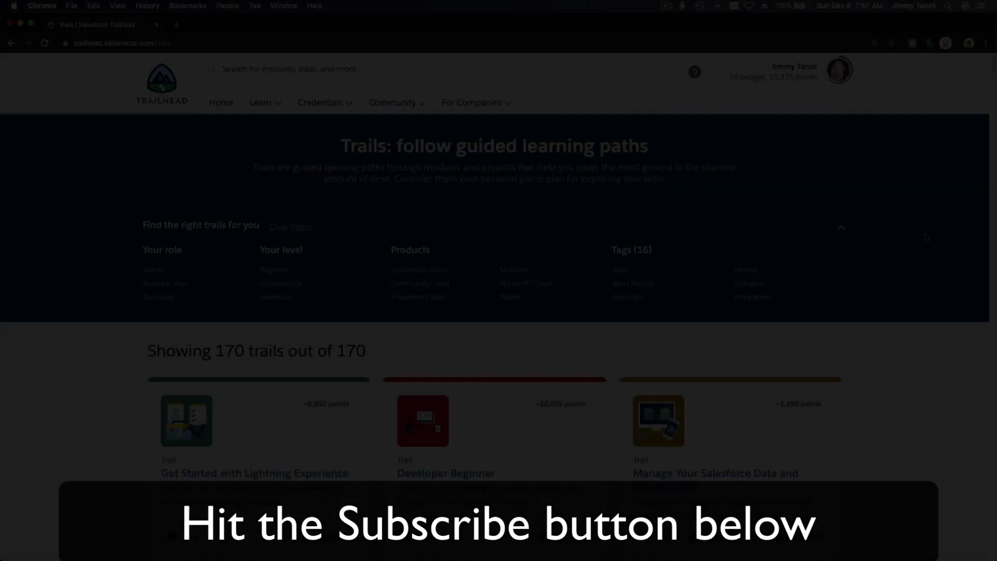
scroll(924, 237, down, 20)
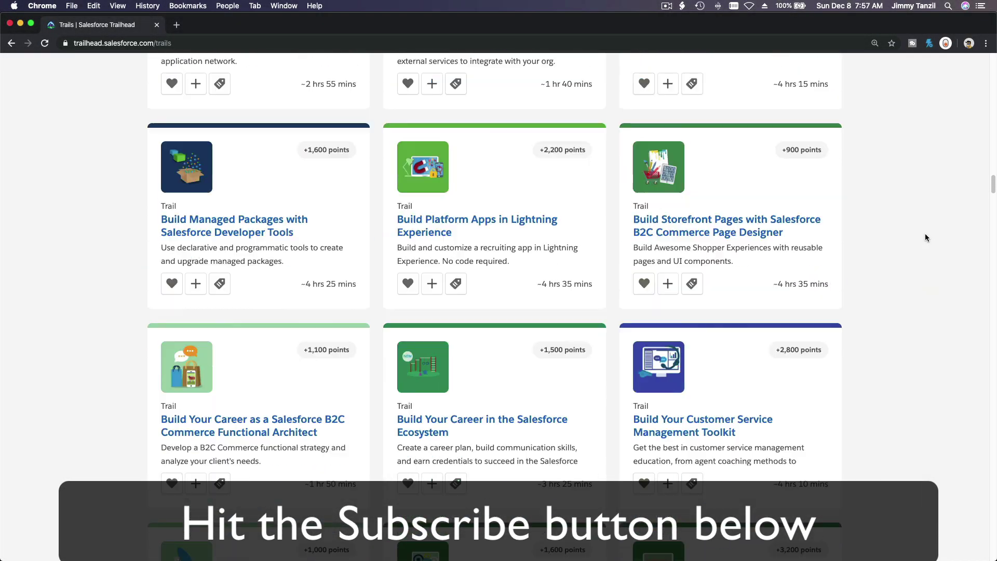
scroll(924, 233, down, 15)
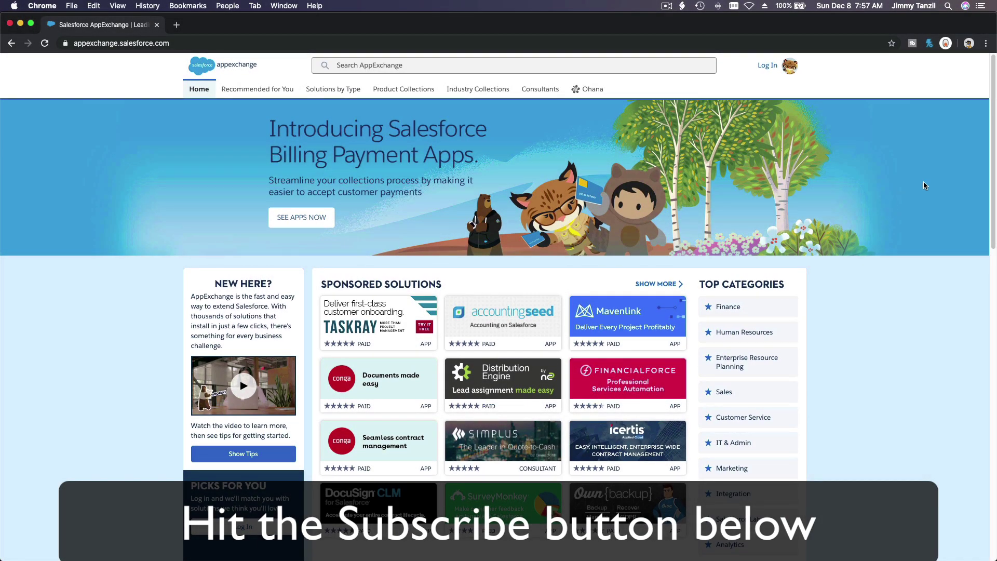
scroll(924, 182, down, 12)
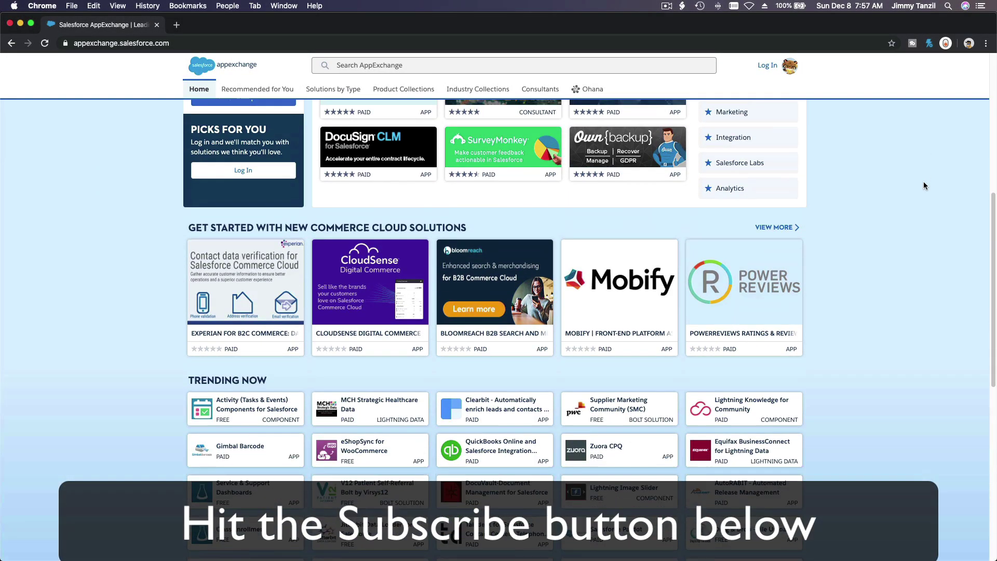
scroll(924, 184, down, 5)
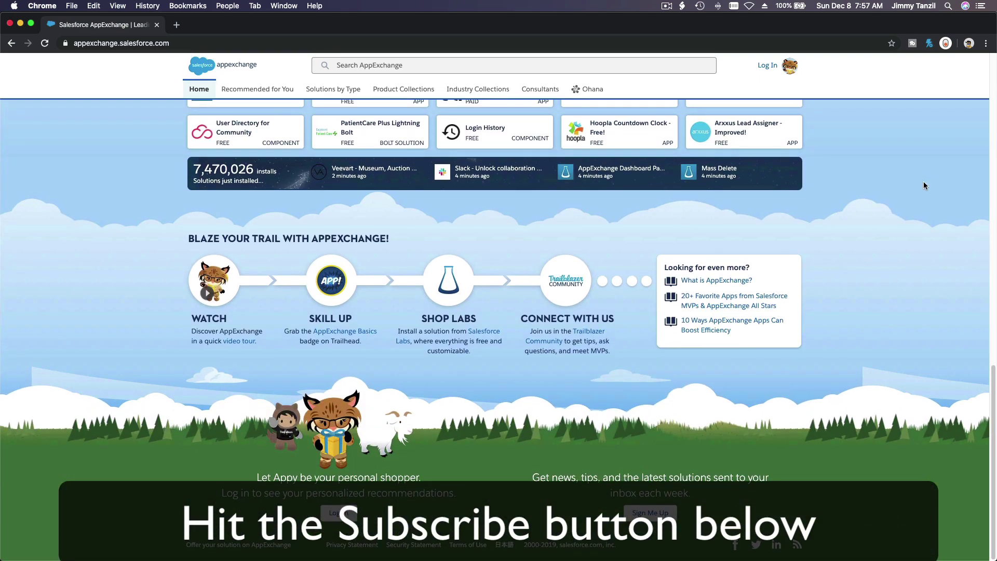